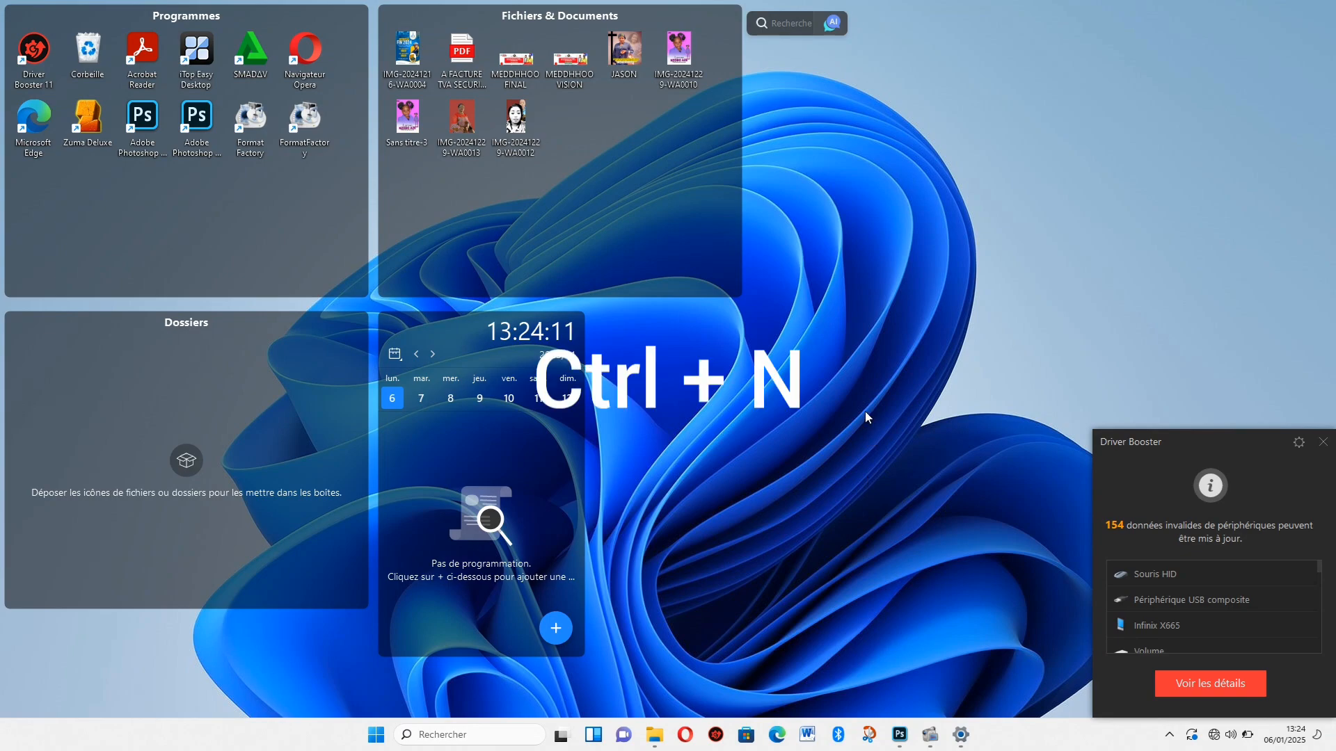
Step: Create a new document 1080 px wide and 1350 px high at a resolution of 300 pixels per inch
{"action": "type", "text": "1080"}
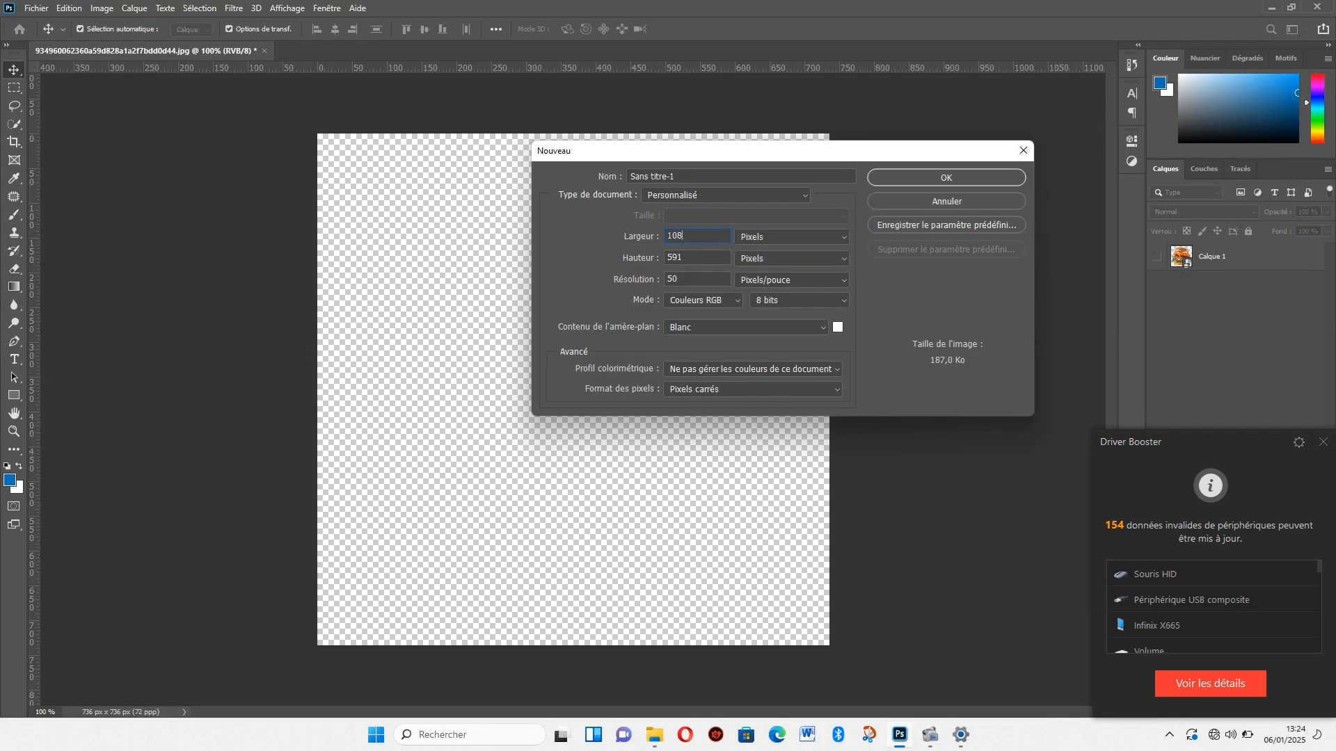
{"action": "key", "text": "Tab"}
{"action": "type", "text": "1350"}
{"action": "type", "text": "300"}
{"action": "key", "text": "Return"}
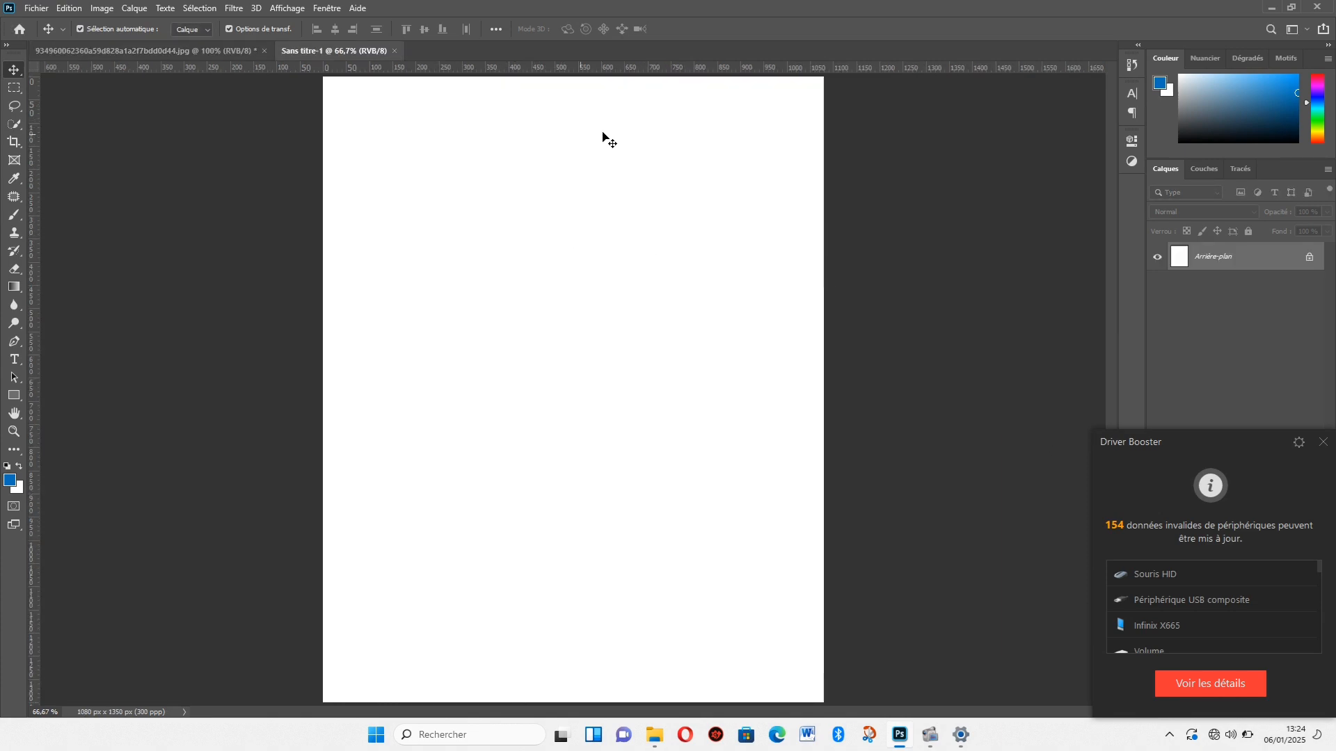
Step: Duplicate the white background layer and turn the copy black by lowering its Hue/Saturation lightness to -100
{"action": "key", "text": "ctrl+j"}
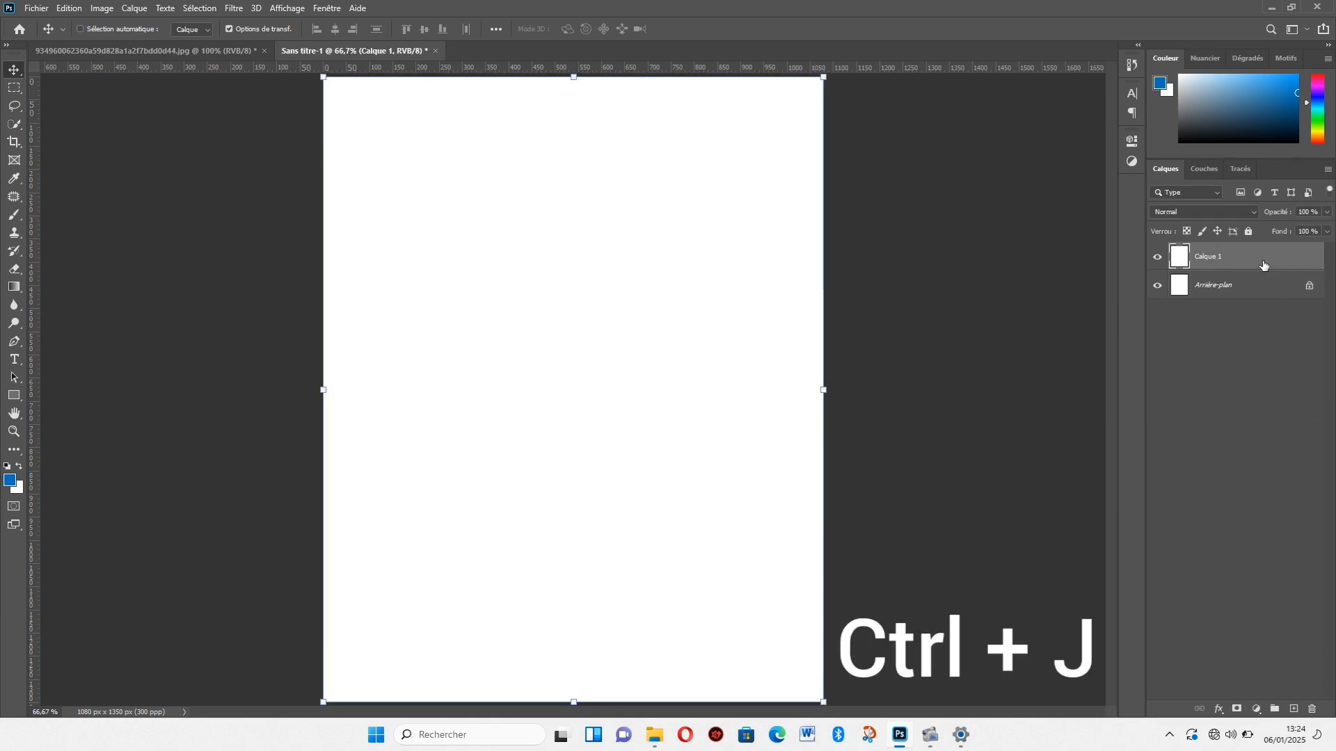
{"action": "key", "text": "ctrl+u"}
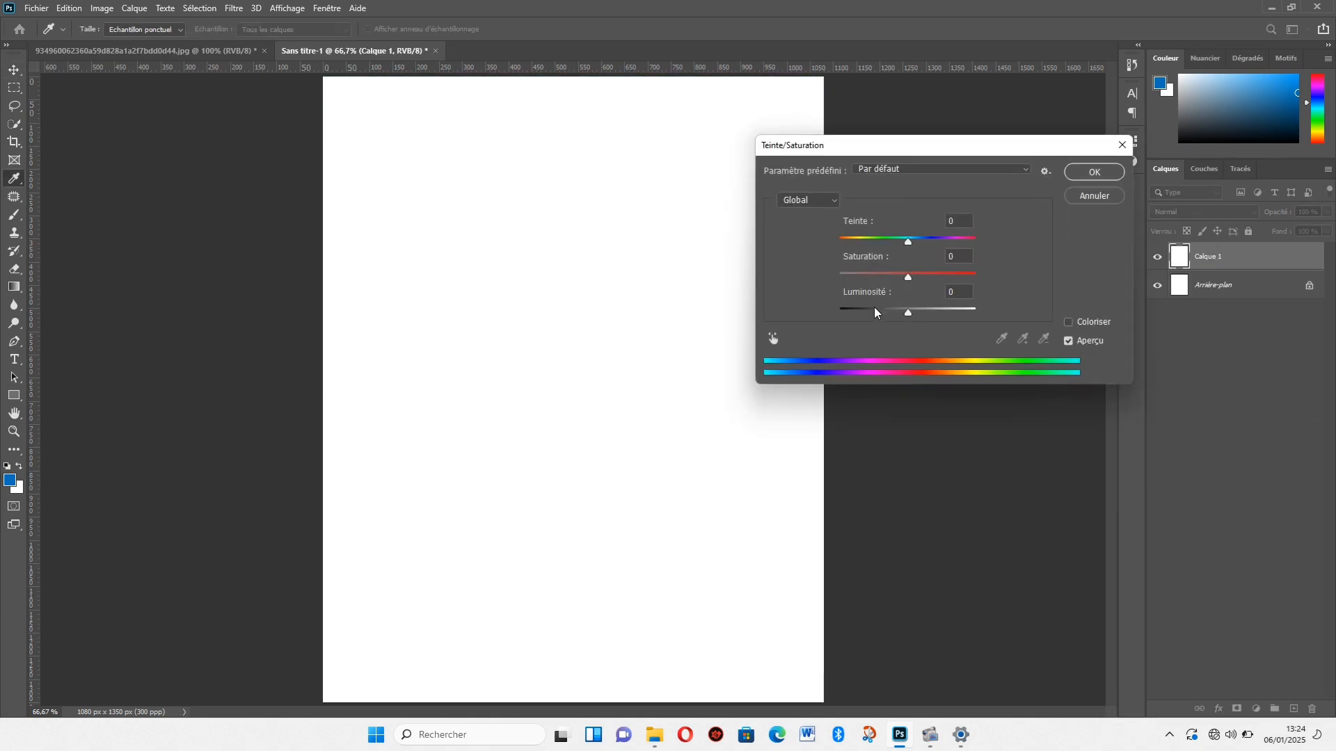
{"action": "left_click_drag", "start_coordinate": [875, 313], "coordinate": [796, 307]}
{"action": "key", "text": "Return"}
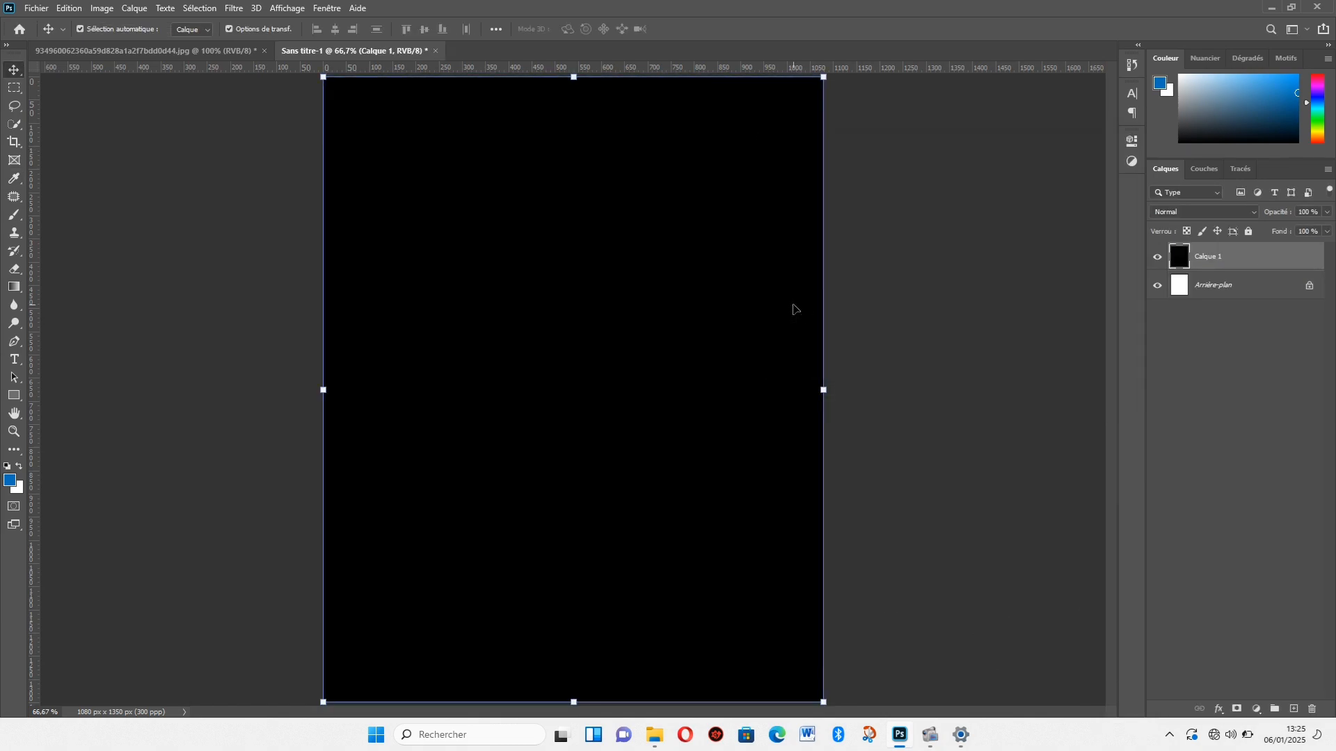
Step: Draw an ellipse about 1053 × 830 px over the lower part of the canvas and fill it with ffffff
{"action": "left_click", "coordinate": [17, 396]}
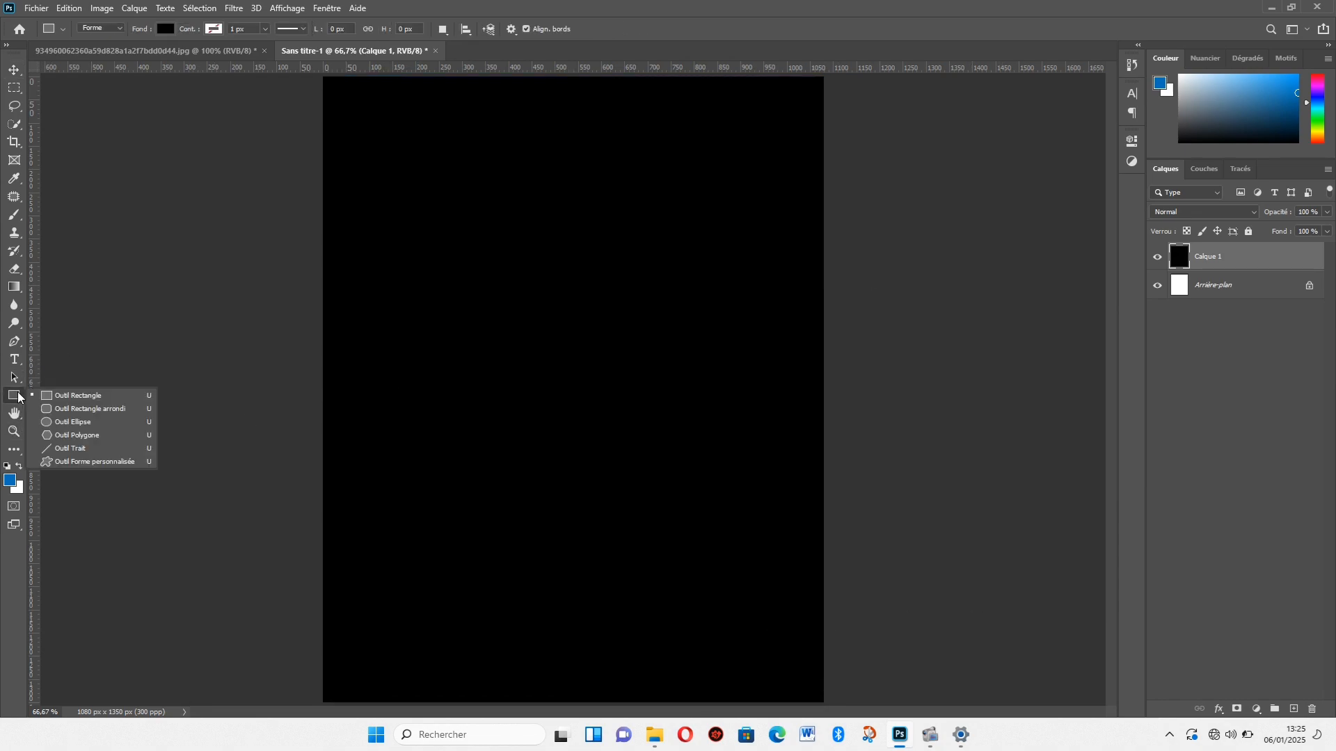
{"action": "left_click", "coordinate": [80, 425]}
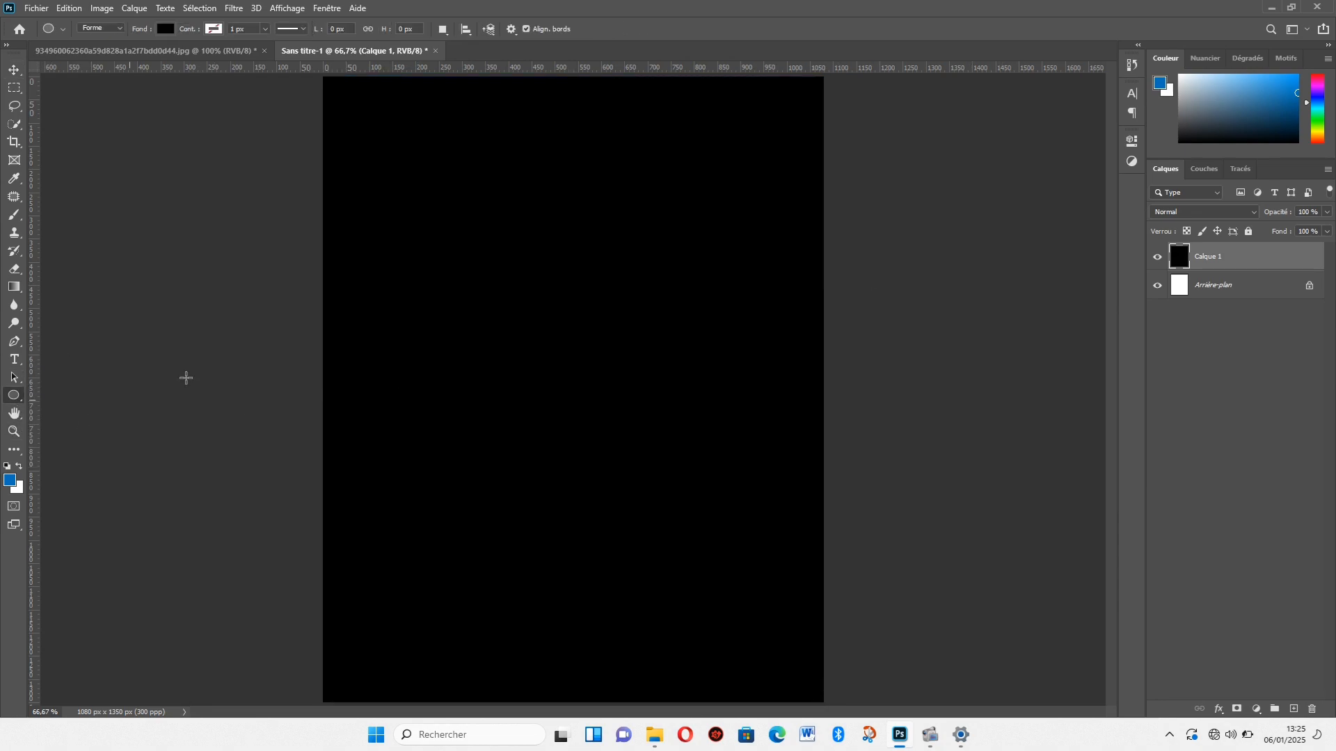
{"action": "left_click_drag", "start_coordinate": [400, 348], "coordinate": [888, 732]}
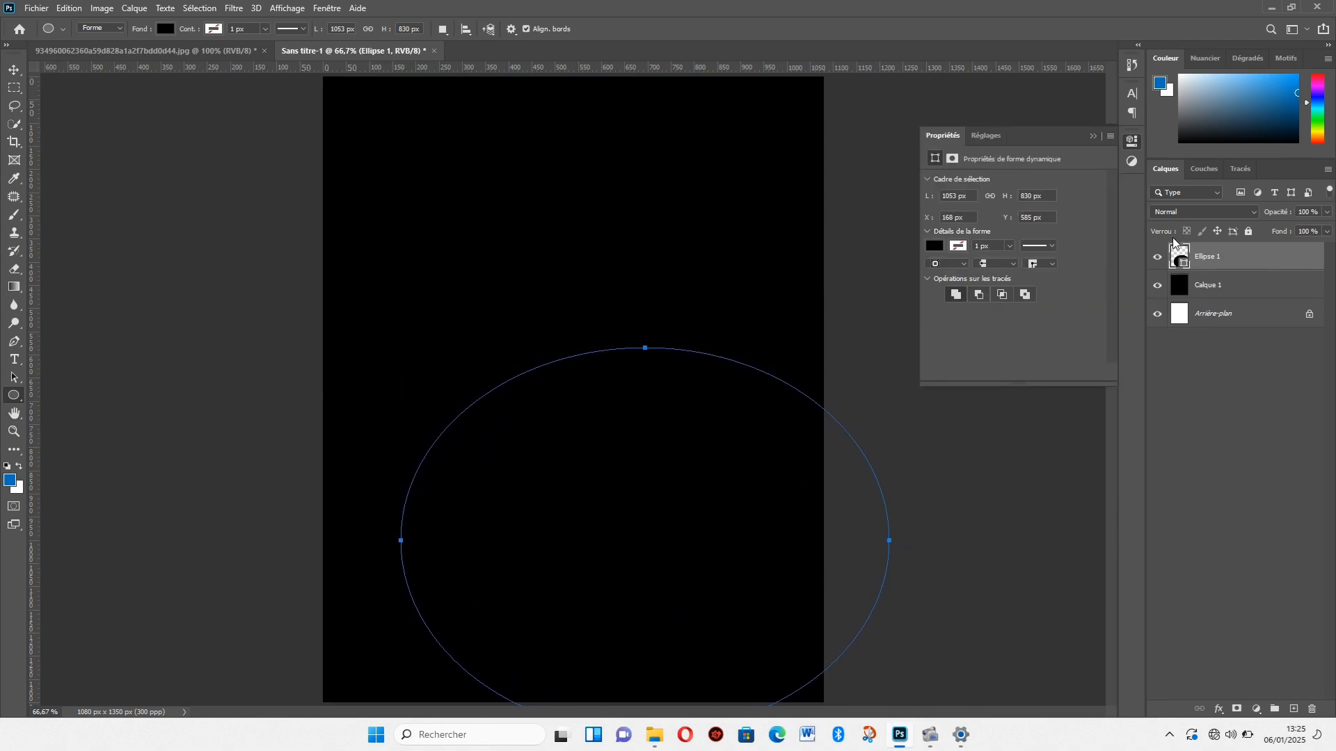
{"action": "double_click", "coordinate": [1185, 265]}
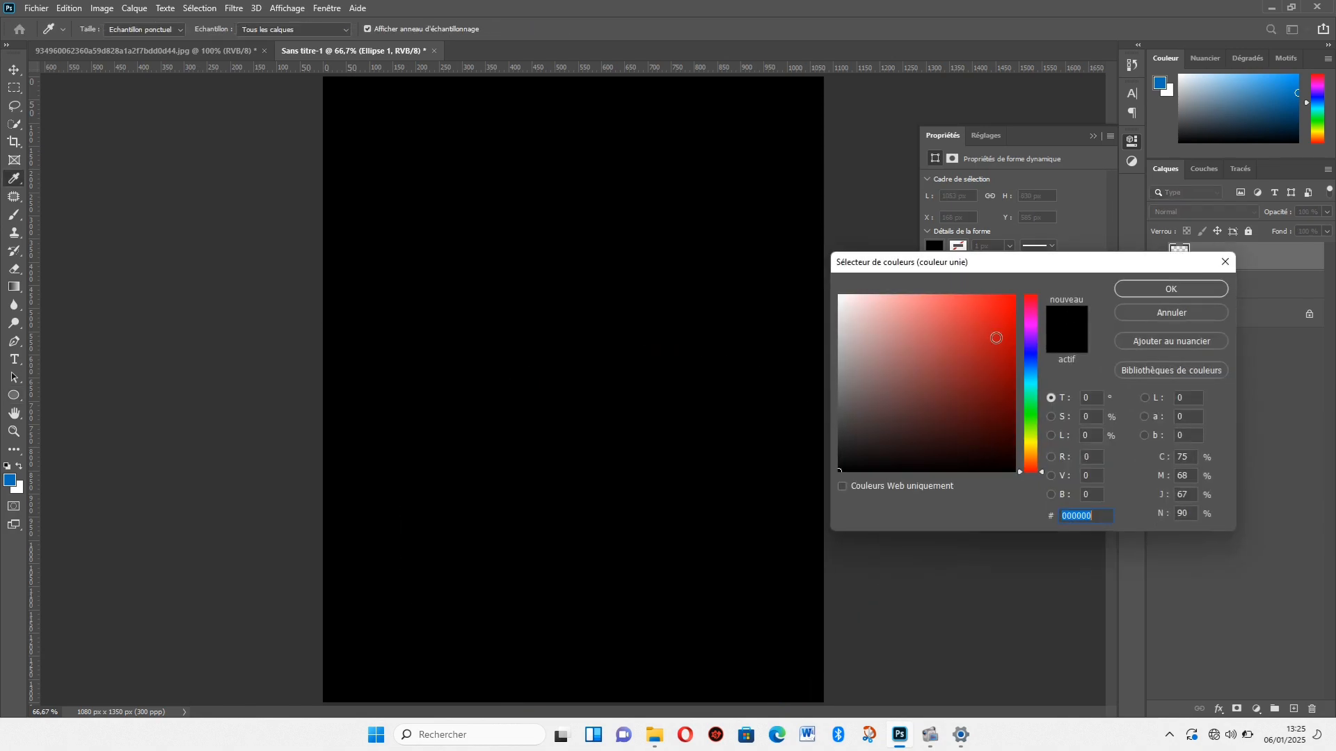
{"action": "type", "text": "ffffff"}
{"action": "key", "text": "Return"}
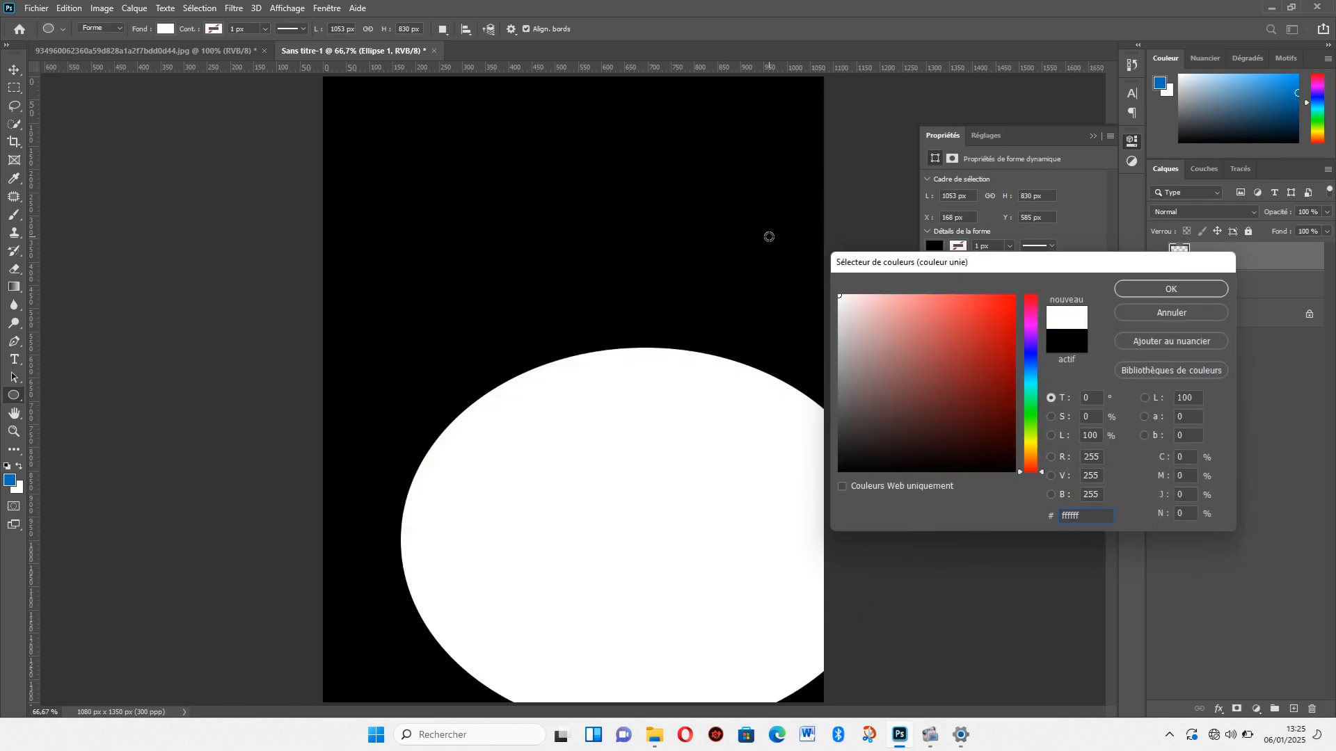
Step: Move the white ellipse down to the lower middle of the canvas and set the workspace surround colour to Gris clair
{"action": "left_click_drag", "start_coordinate": [627, 453], "coordinate": [535, 552]}
{"action": "left_click", "coordinate": [956, 407]}
{"action": "right_click", "coordinate": [955, 406]}
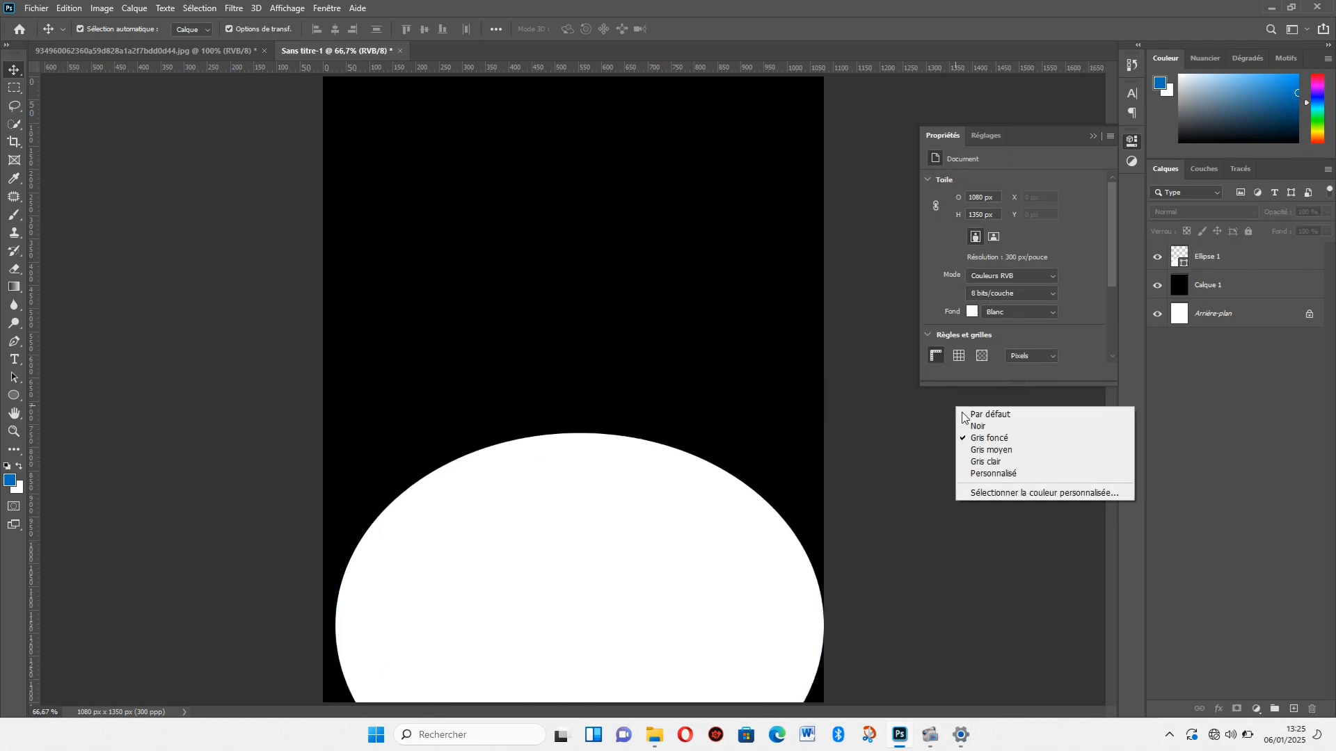
{"action": "left_click", "coordinate": [989, 462]}
Step: Enlarge the white ellipse proportionally until it spans beyond both canvas sides and lower it slightly
{"action": "left_click", "coordinate": [645, 526]}
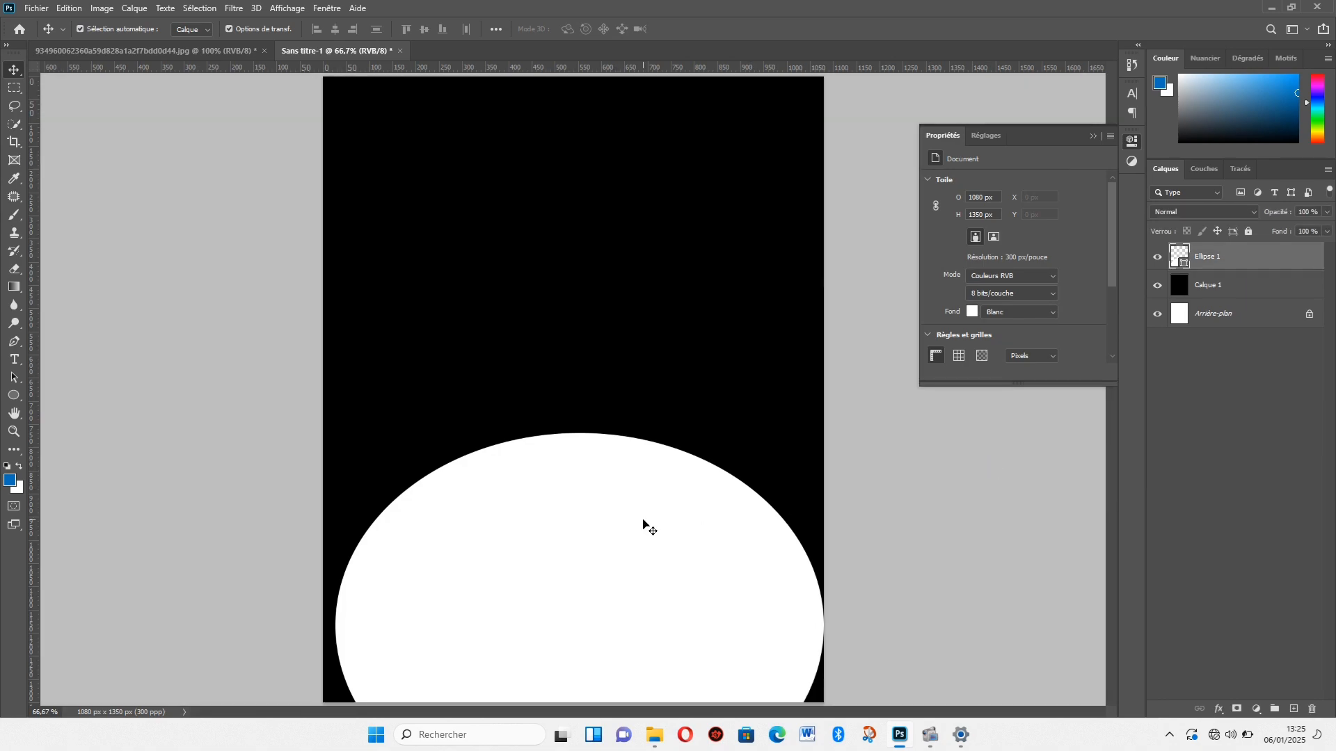
{"action": "left_click", "coordinate": [587, 432]}
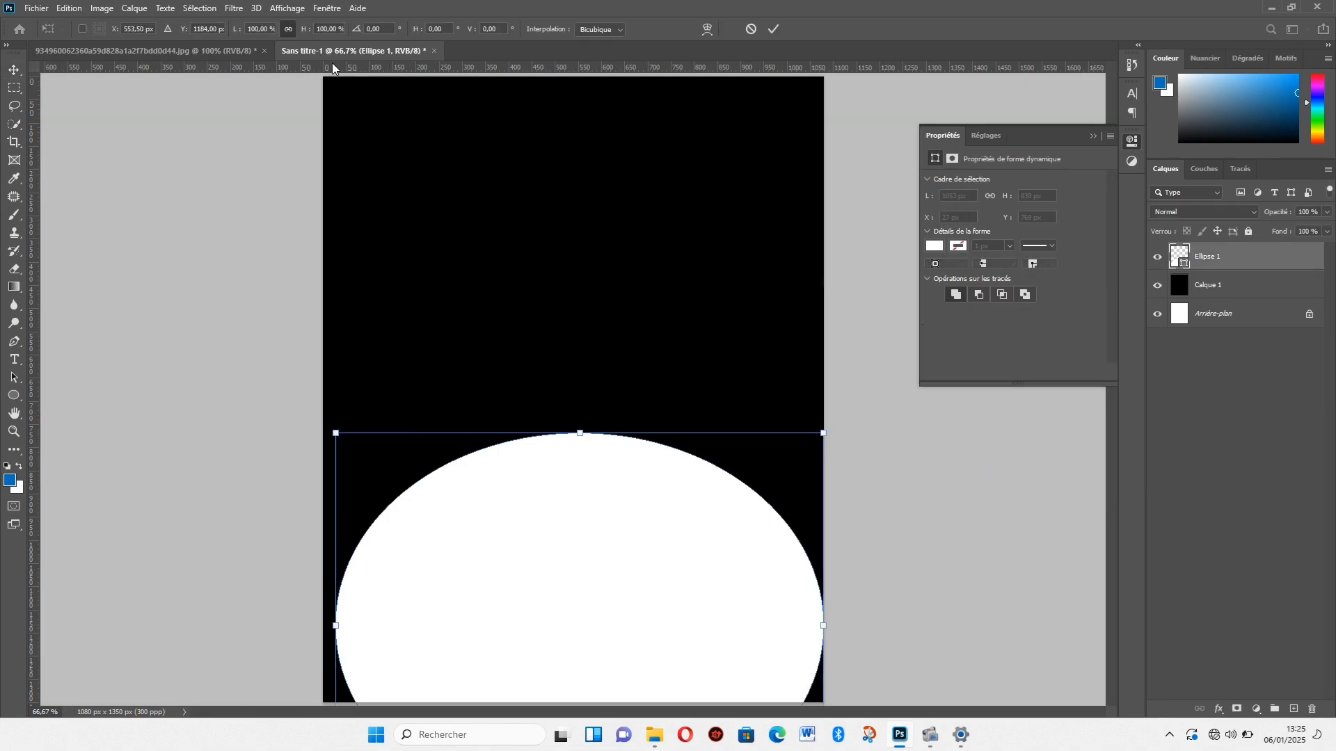
{"action": "left_click_drag", "start_coordinate": [304, 33], "coordinate": [315, 33]}
{"action": "left_click_drag", "start_coordinate": [589, 448], "coordinate": [583, 486]}
{"action": "key", "text": "Return"}
Step: Bring the burger image from the other open document onto the poster, over the top of the white ellipse
{"action": "key", "text": "ctrl+Tab"}
{"action": "left_click_drag", "start_coordinate": [532, 220], "coordinate": [547, 443]}
{"action": "left_click_drag", "start_coordinate": [566, 347], "coordinate": [580, 370]}
Step: Enlarge the burger to about 834 × 764 px and centre it horizontally on the canvas
{"action": "key", "text": "ctrl+t"}
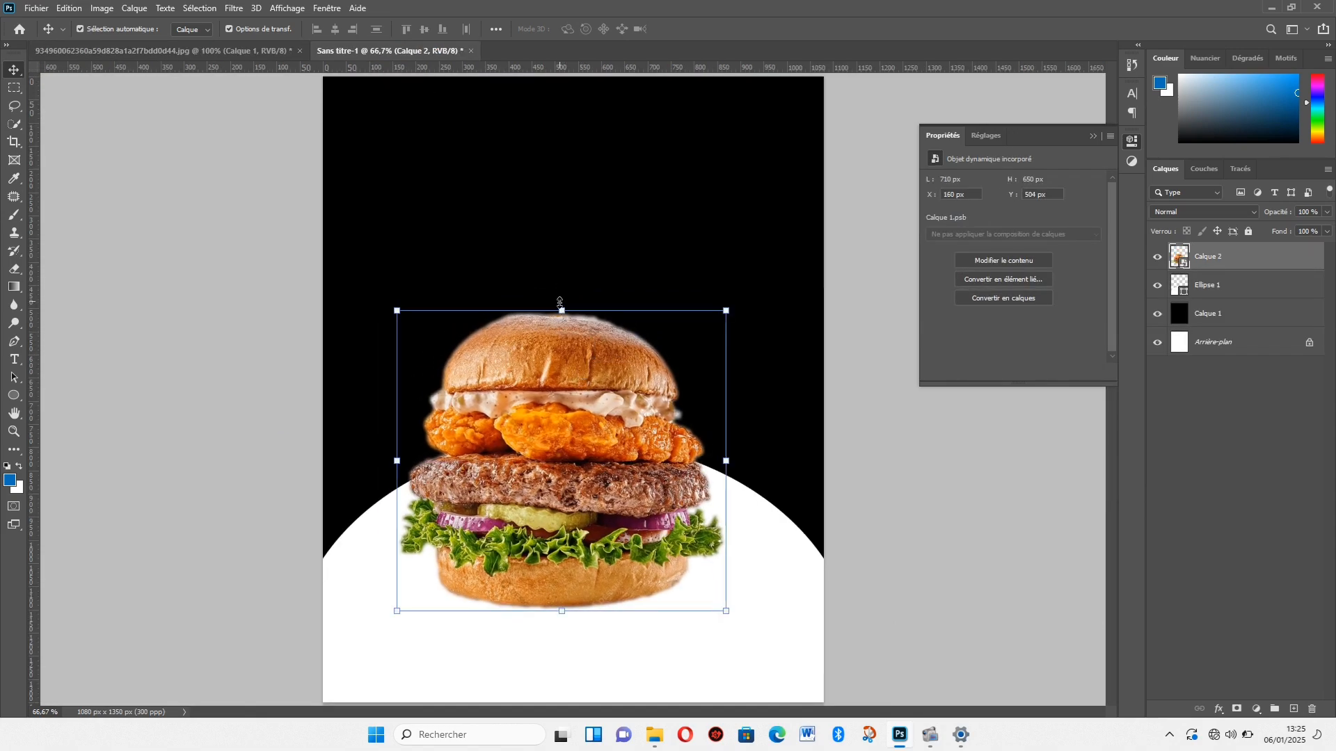
{"action": "left_click_drag", "start_coordinate": [561, 311], "coordinate": [562, 249]}
{"action": "left_click_drag", "start_coordinate": [558, 335], "coordinate": [567, 335]}
{"action": "key", "text": "Return"}
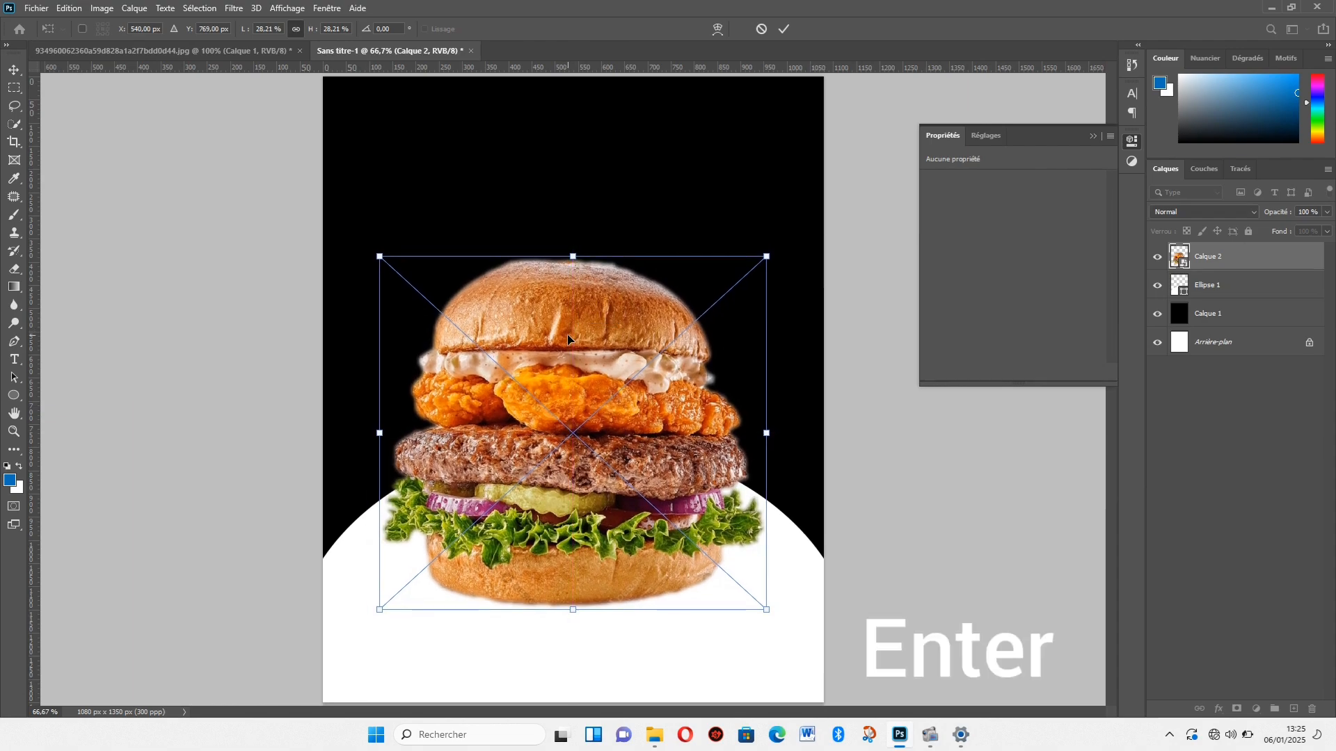
Step: Add a new layer beneath the burger and paint one dab below it with a 170 px Arrondi flou brush
{"action": "left_click", "coordinate": [1293, 709], "text": "ctrl"}
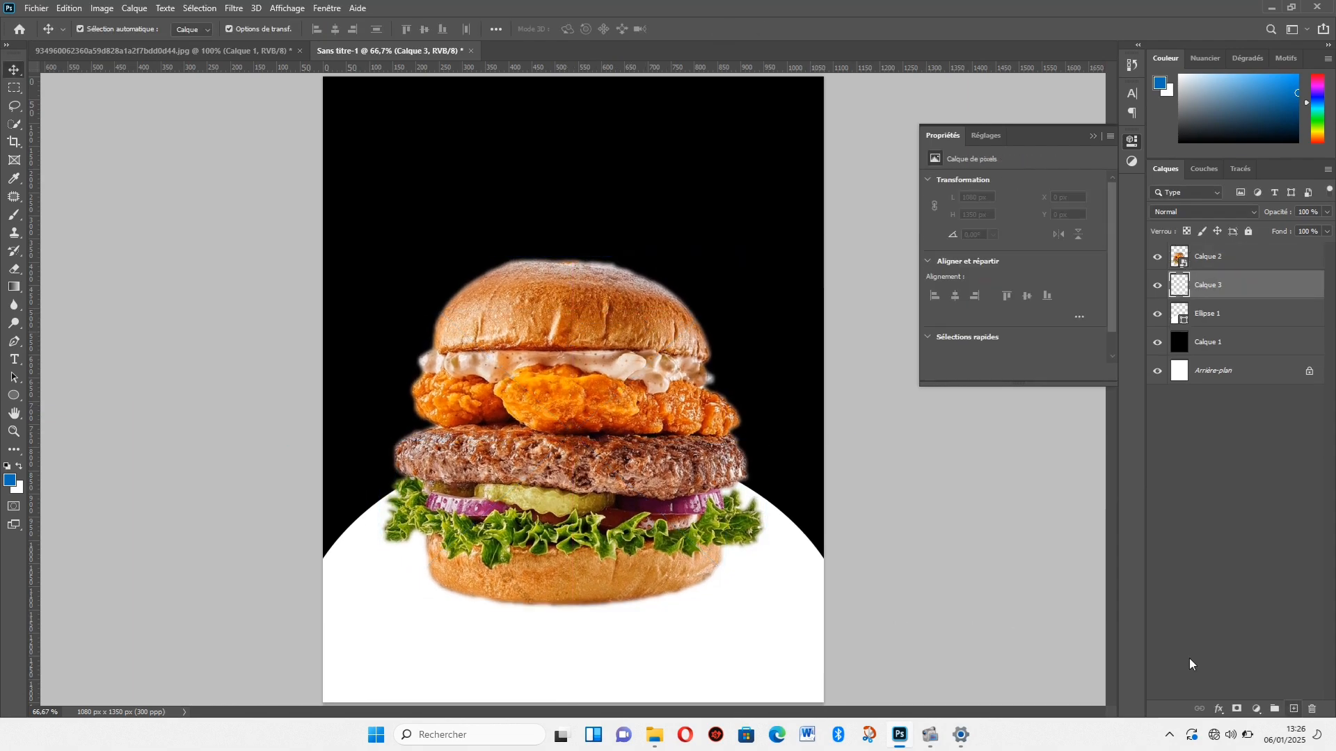
{"action": "key", "text": "b"}
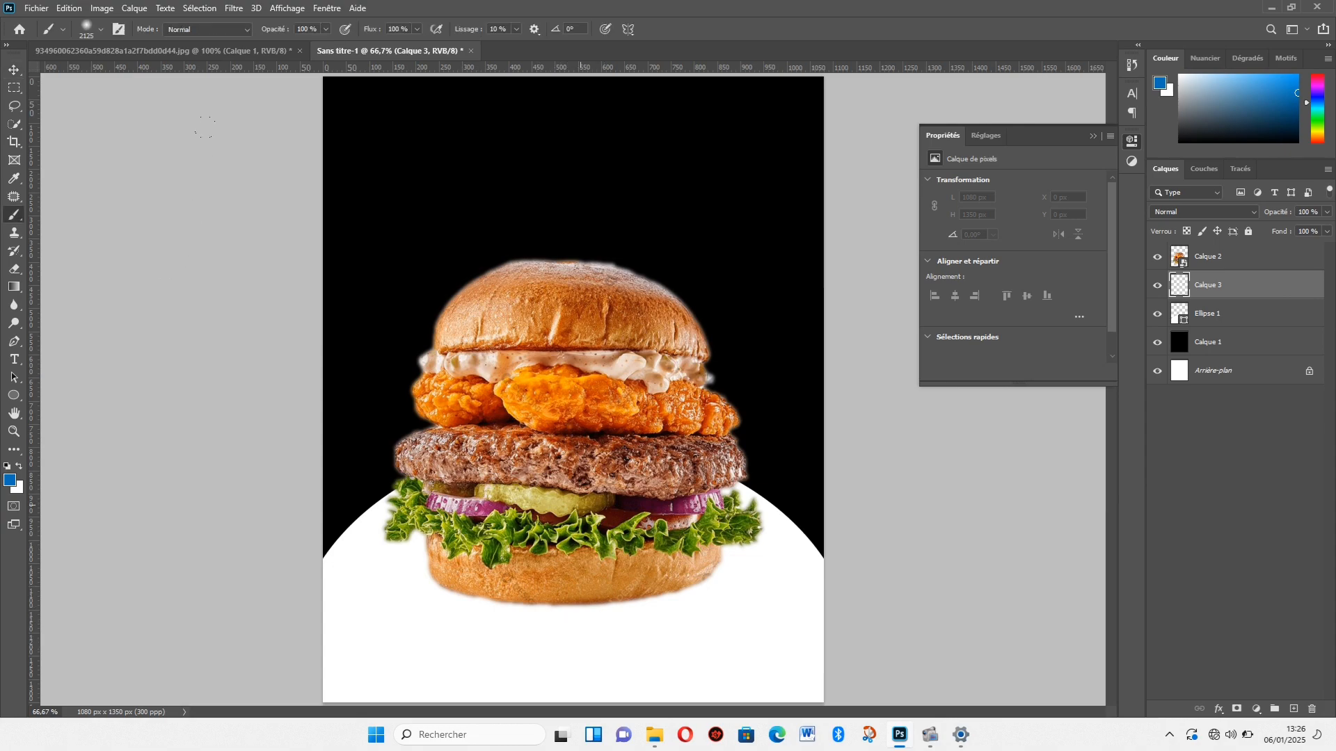
{"action": "right_click", "coordinate": [567, 429]}
{"action": "left_click", "coordinate": [706, 459]}
{"action": "left_click", "coordinate": [650, 573]}
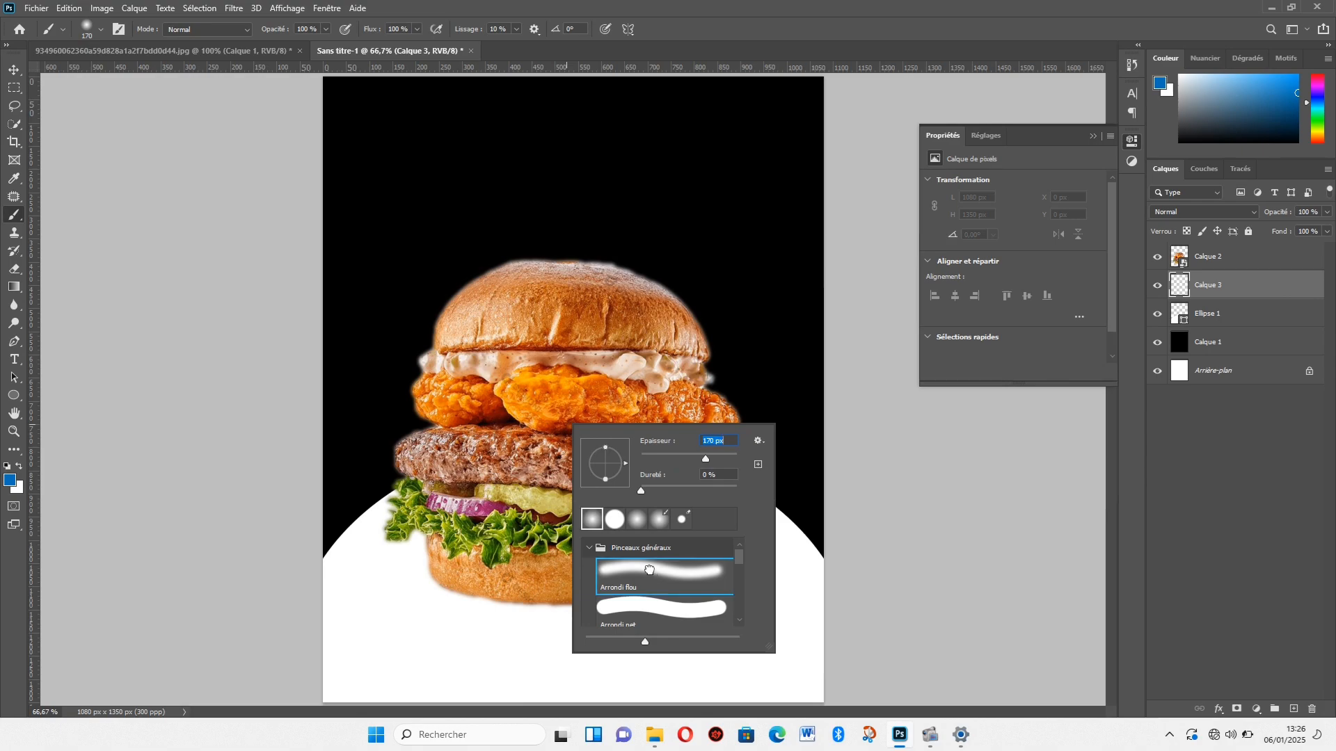
{"action": "left_click", "coordinate": [501, 643]}
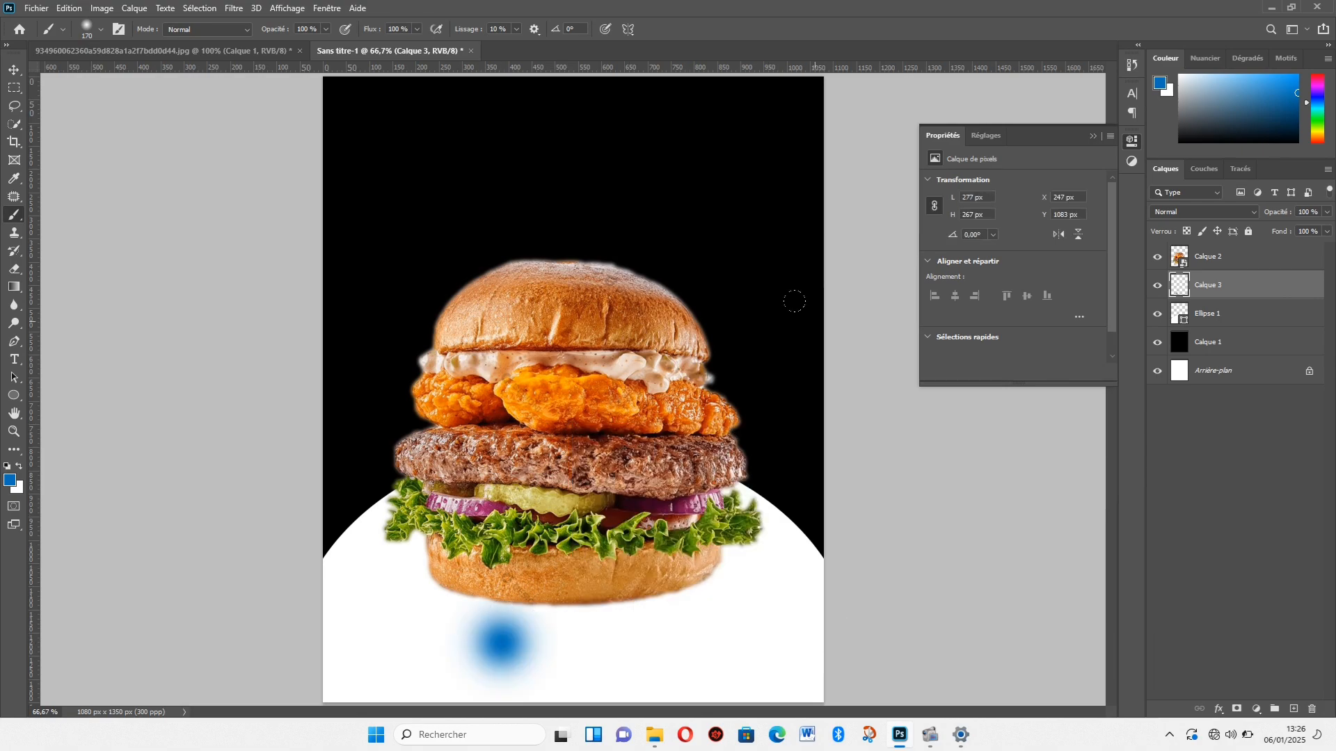
Step: Turn the blue brush dab black by lowering its Hue/Saturation lightness to -100
{"action": "key", "text": "ctrl+u"}
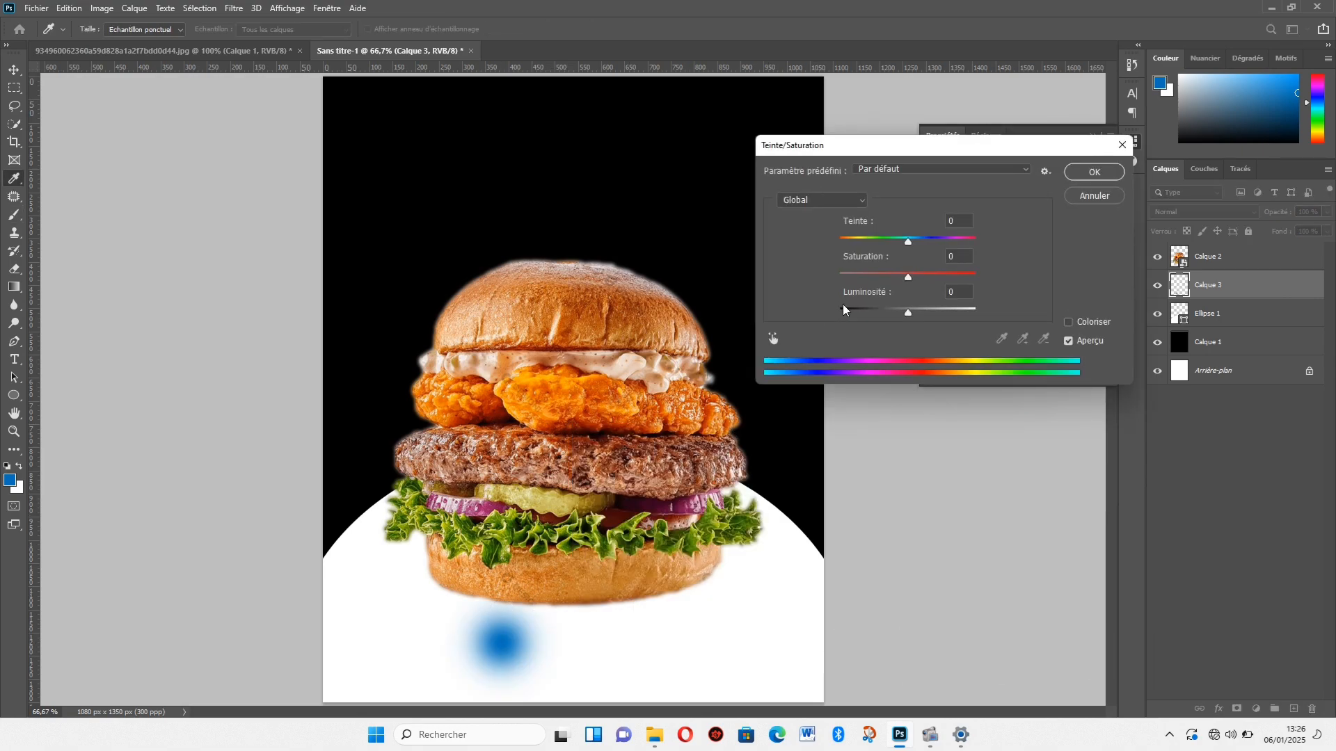
{"action": "left_click_drag", "start_coordinate": [846, 315], "coordinate": [796, 311]}
{"action": "key", "text": "Return"}
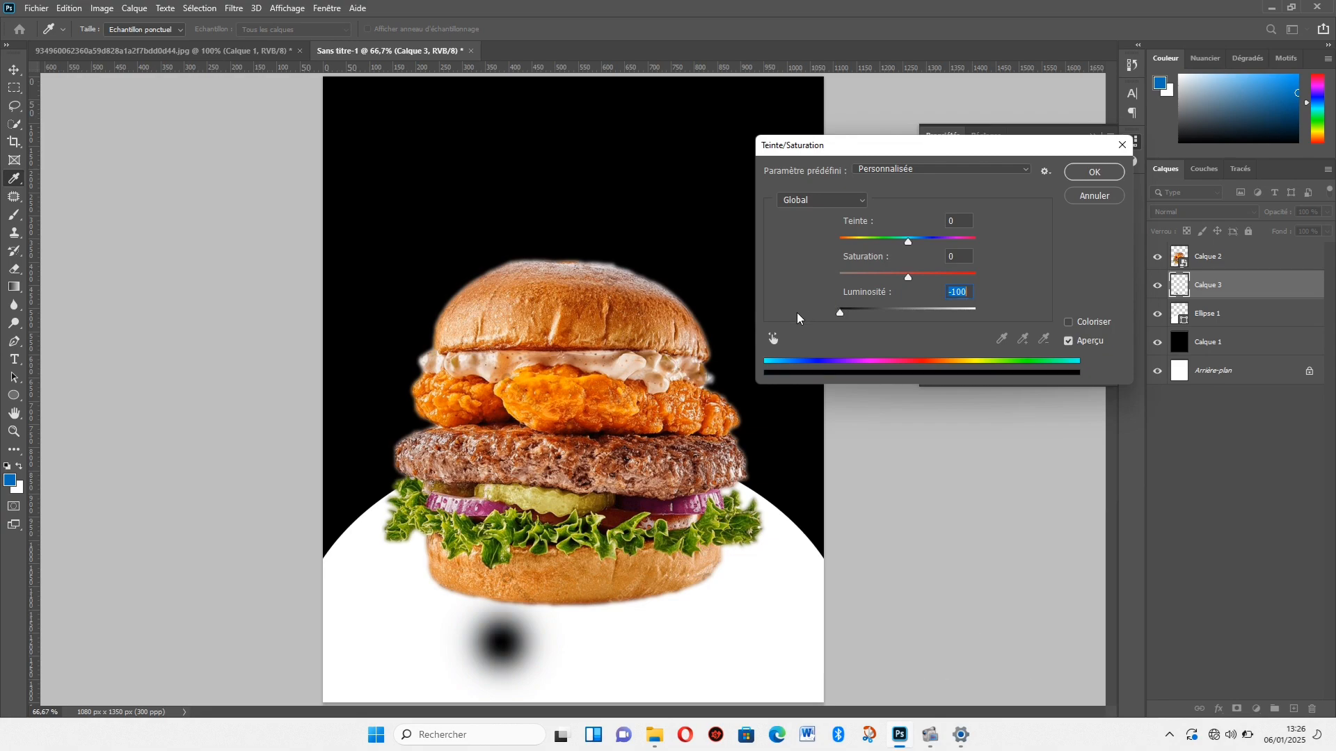
Step: Flatten and stretch the black dab into a shadow about 1287 × 50 px, centred under the burger's base
{"action": "key", "text": "v"}
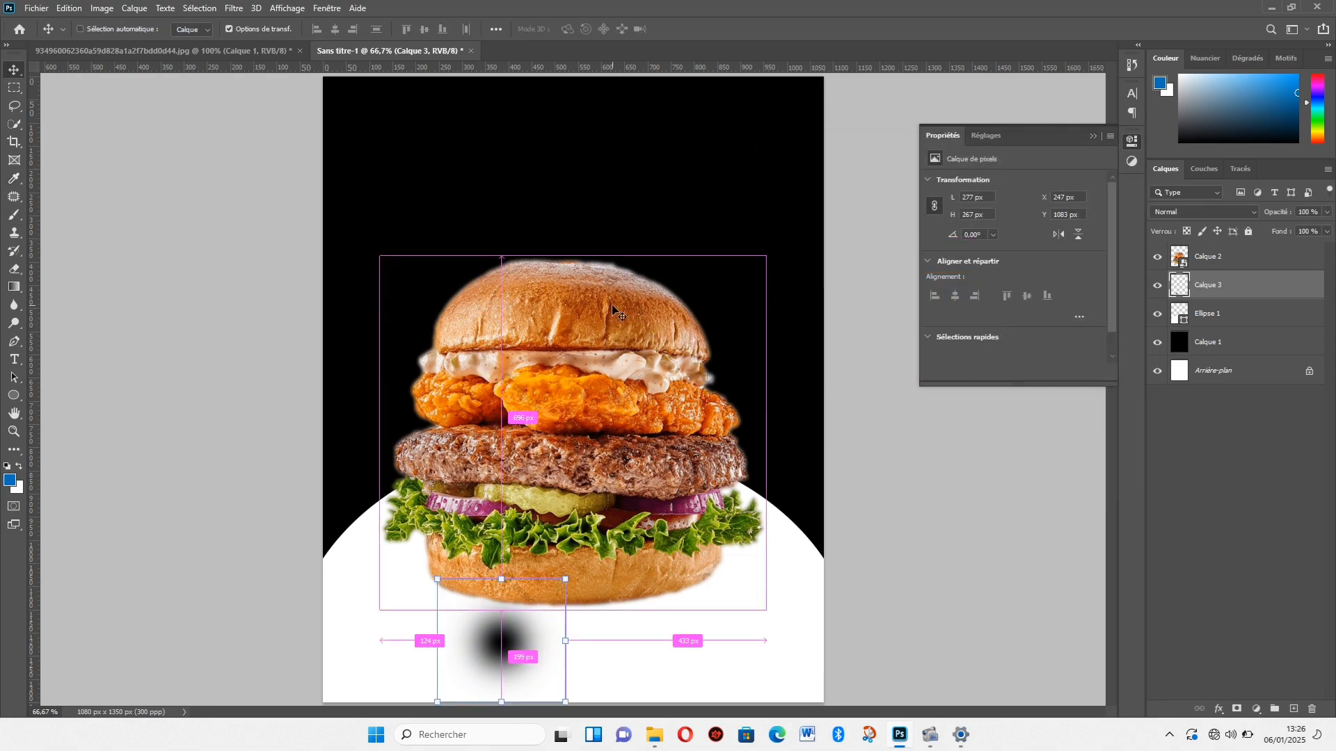
{"action": "key", "text": "ctrl+t"}
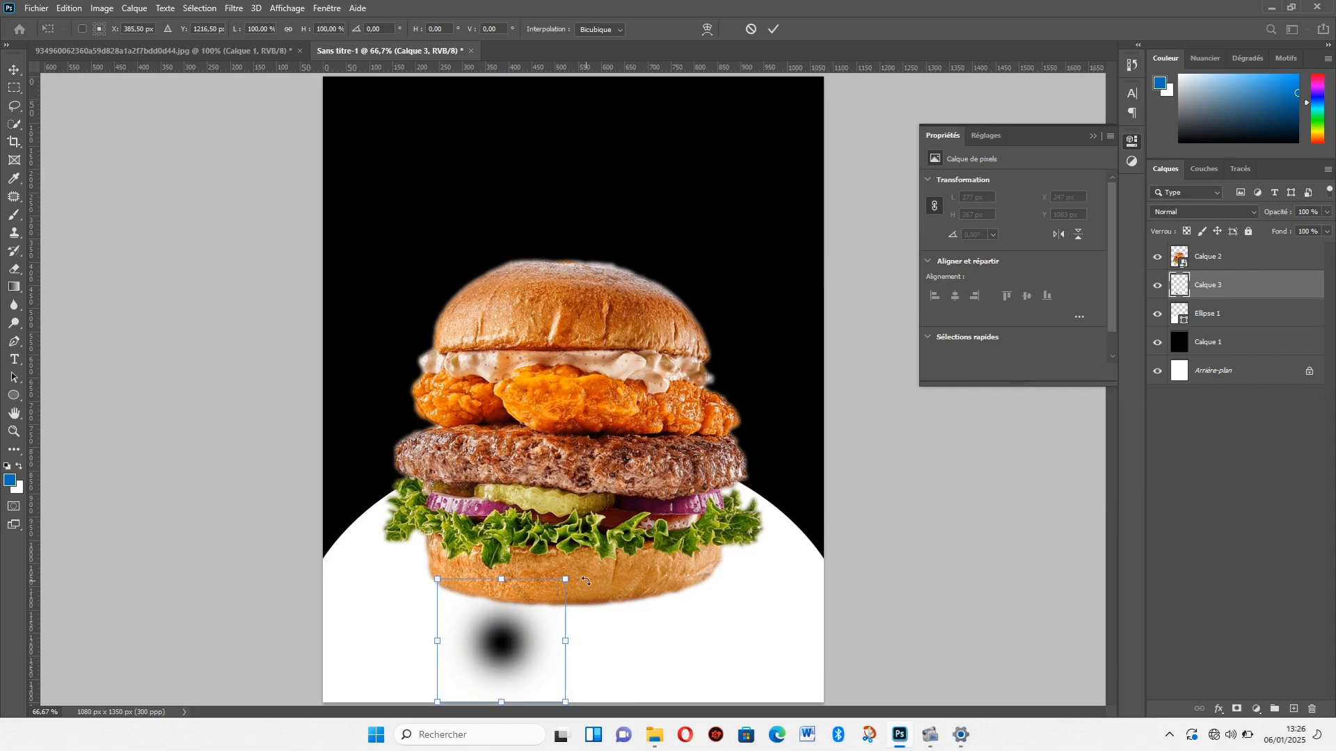
{"action": "left_click_drag", "start_coordinate": [565, 579], "coordinate": [889, 682]}
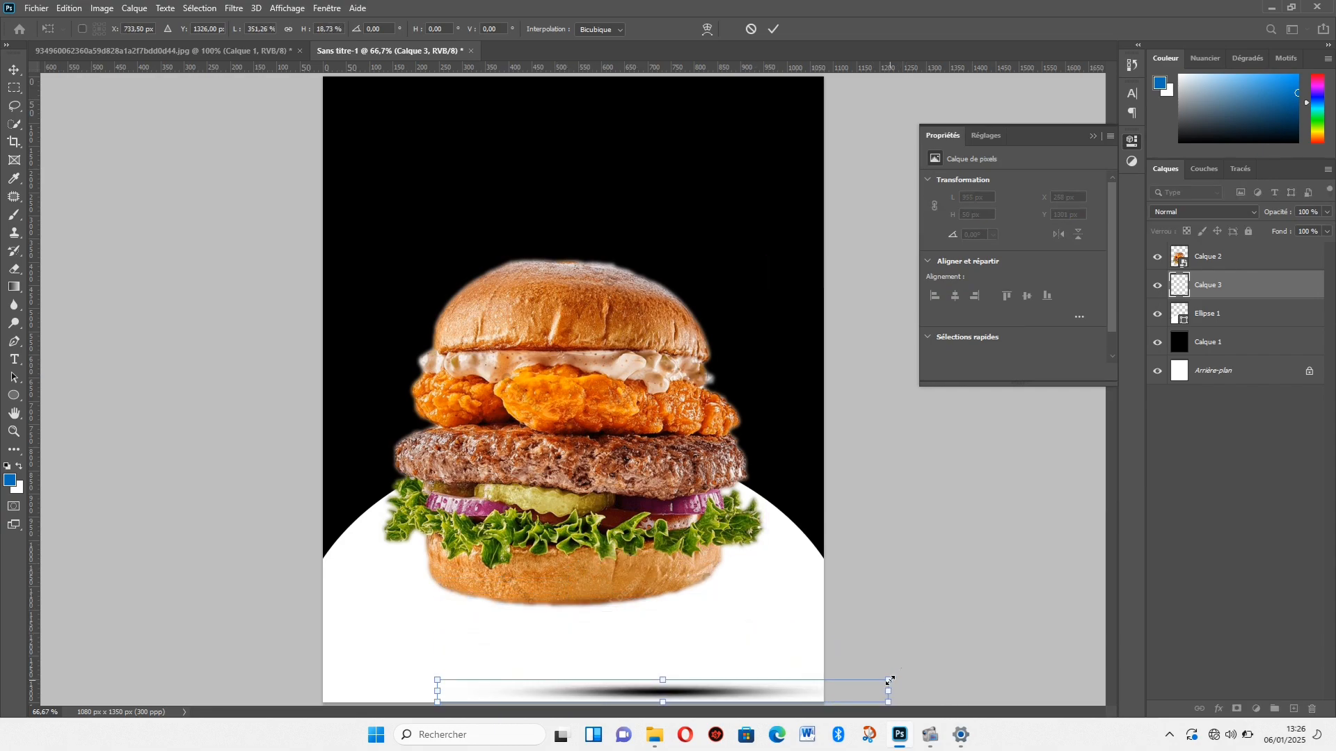
{"action": "left_click_drag", "start_coordinate": [744, 701], "coordinate": [584, 609]}
{"action": "left_click_drag", "start_coordinate": [732, 599], "coordinate": [877, 599]}
{"action": "left_click_drag", "start_coordinate": [727, 608], "coordinate": [723, 612]}
{"action": "key", "text": "Return"}
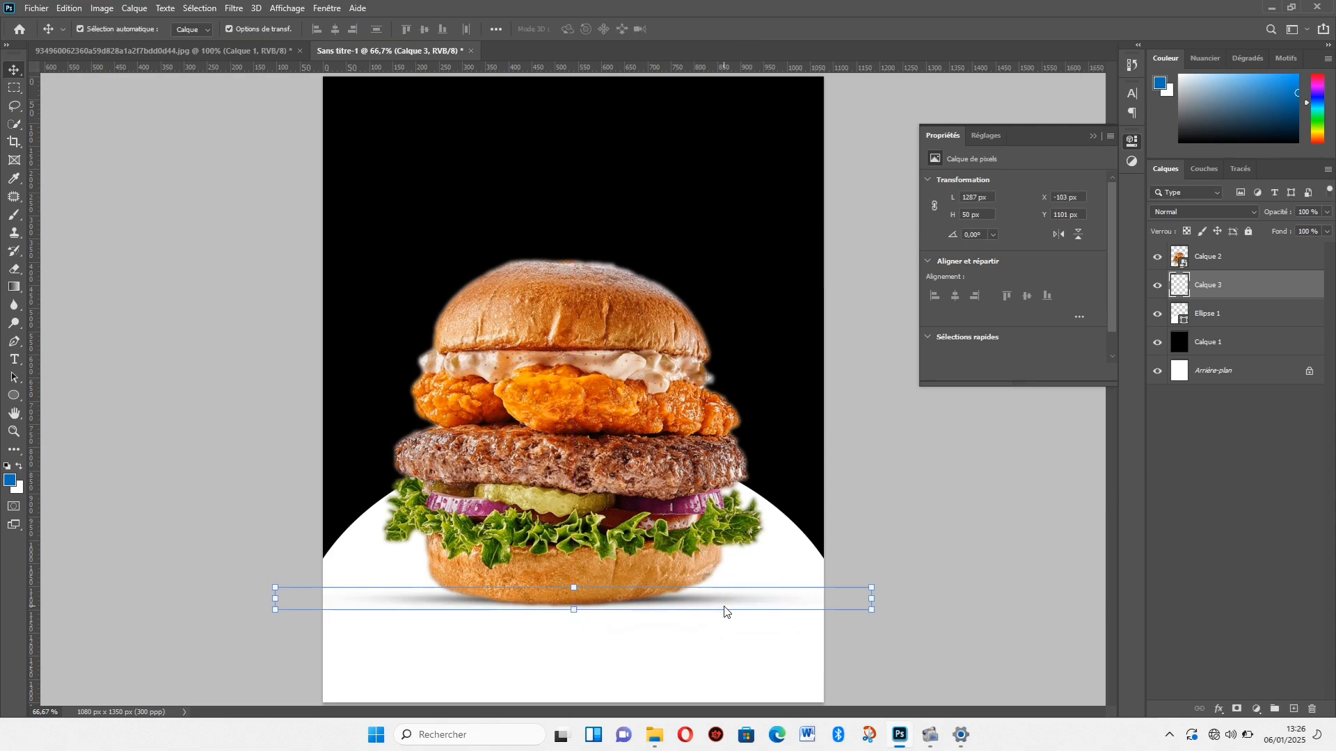
Step: Nudge the shadow 6 px down beneath the burger's bottom bun
{"action": "key", "text": "Down"}
{"action": "key", "text": "Down"}
{"action": "key", "text": "Down"}
{"action": "key", "text": "Down"}
{"action": "key", "text": "Down"}
{"action": "key", "text": "Down"}
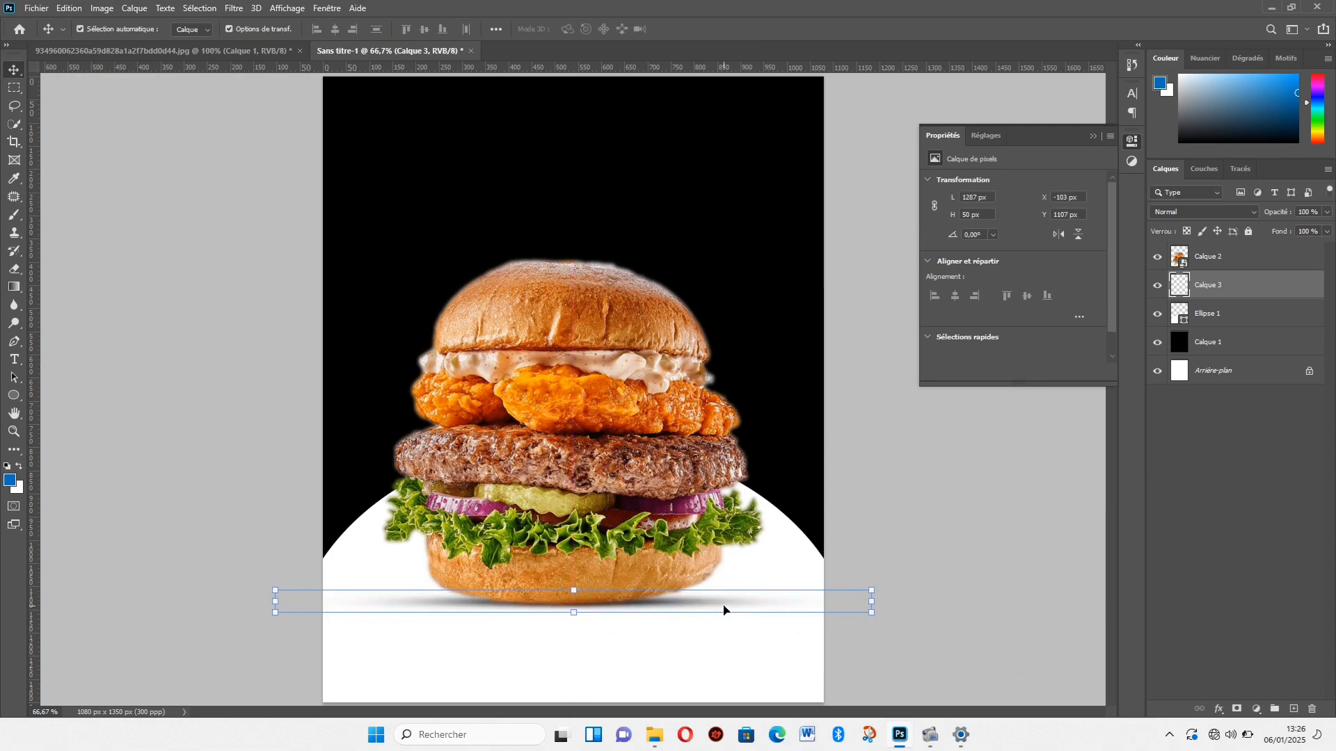
{"action": "left_click", "coordinate": [1023, 488]}
Step: Add the text "burger" on a layer above the burger, in the black area over the bun
{"action": "left_click", "coordinate": [691, 469]}
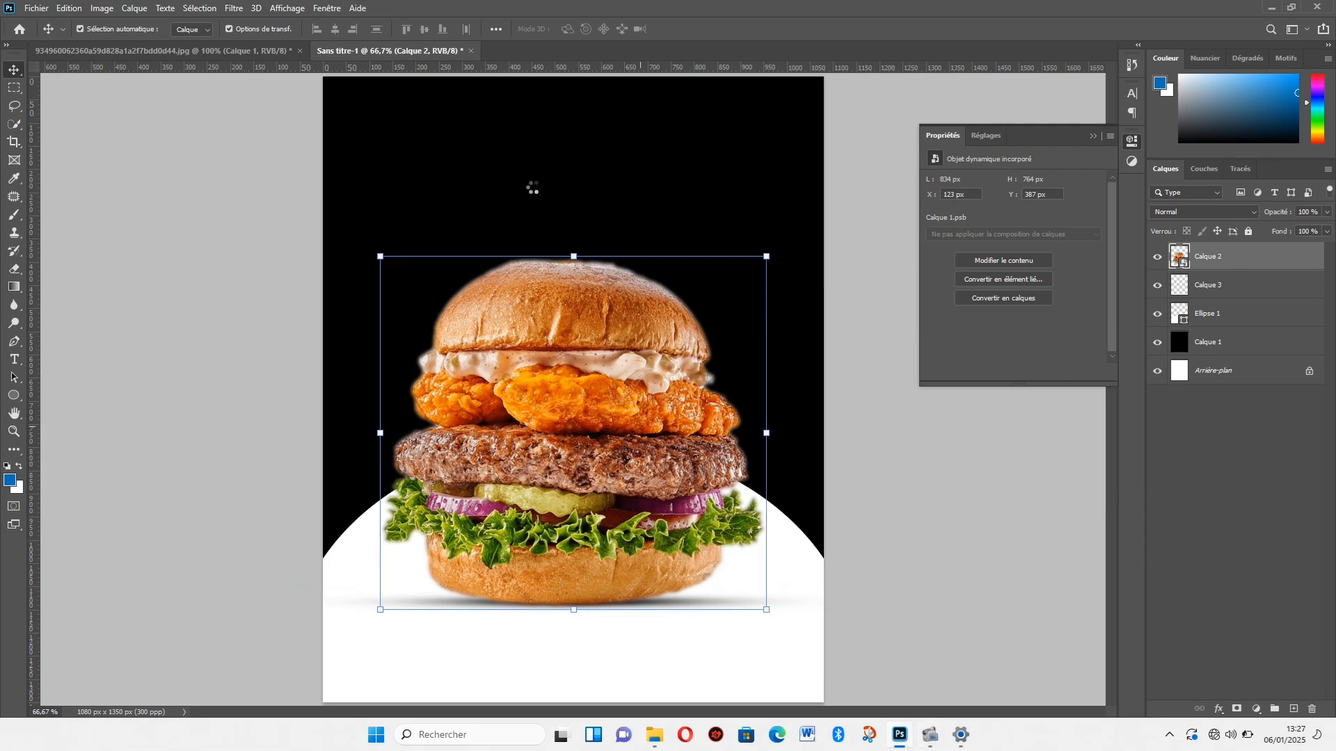
{"action": "key", "text": "t"}
{"action": "left_click", "coordinate": [451, 165]}
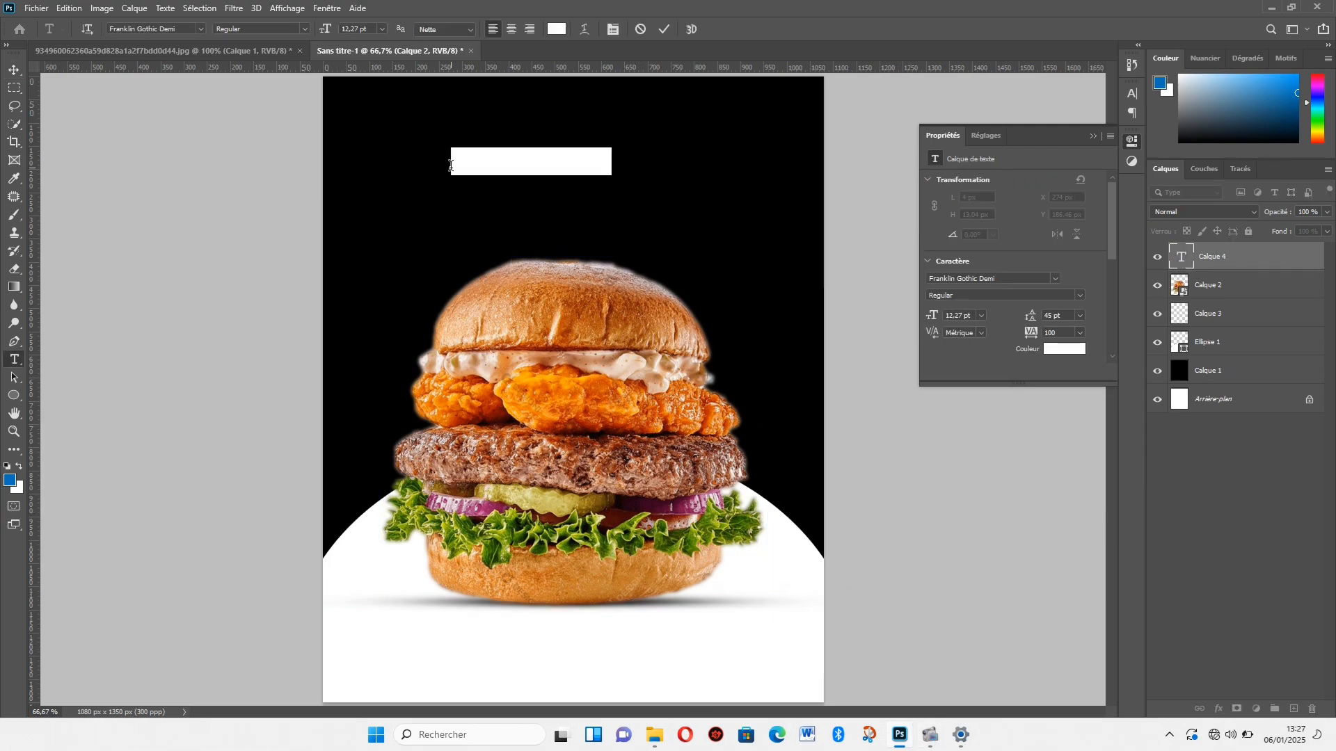
{"action": "type", "text": "b"}
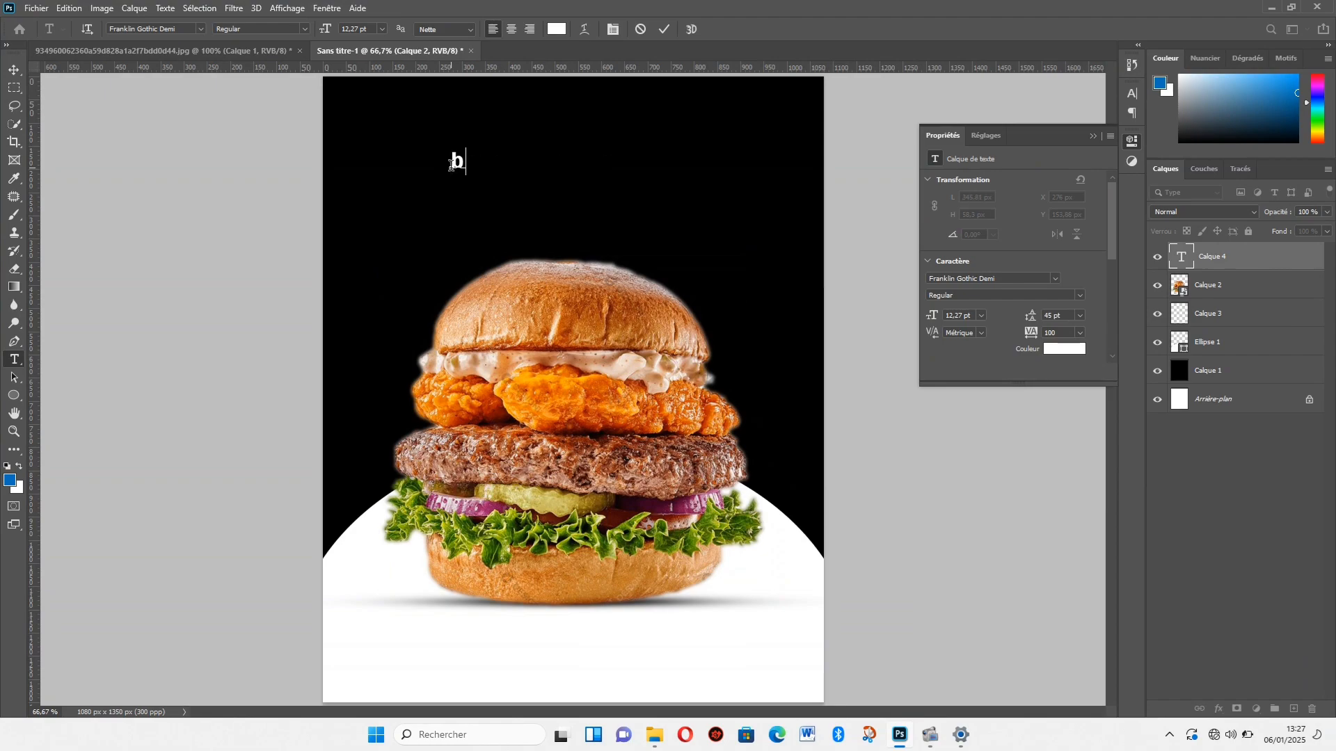
{"action": "type", "text": "urger"}
{"action": "key", "text": "ctrl+Return"}
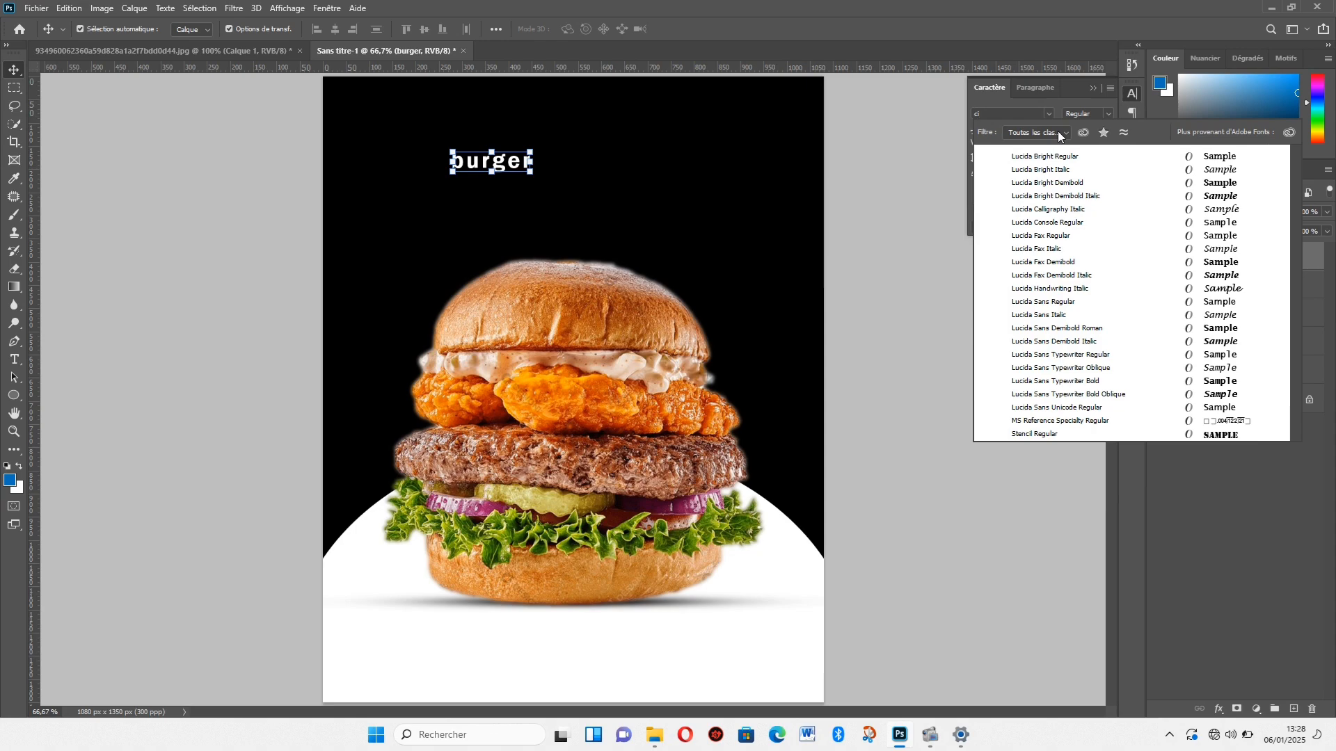
Step: Set the burger title in the Stencil font with tracking 0 and enlarge it to about 38 pt
{"action": "left_click", "coordinate": [1163, 434]}
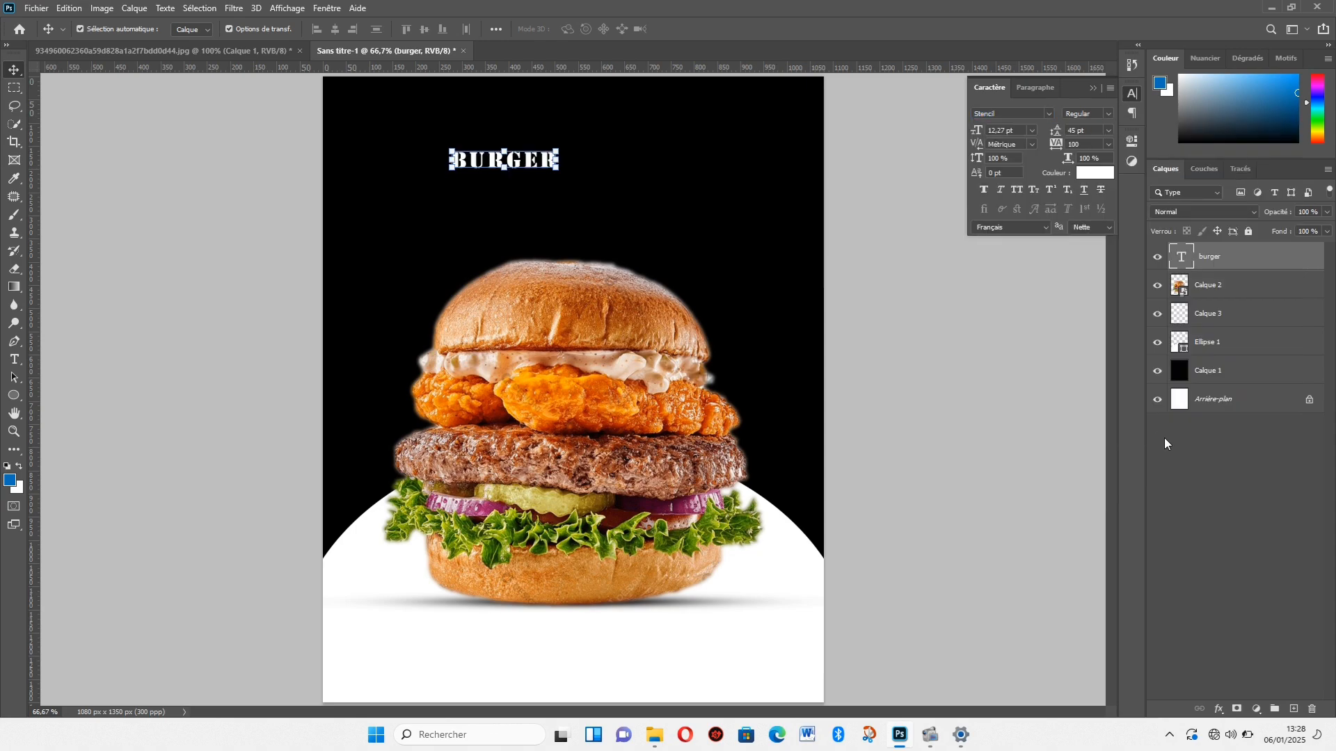
{"action": "left_click", "coordinate": [567, 158]}
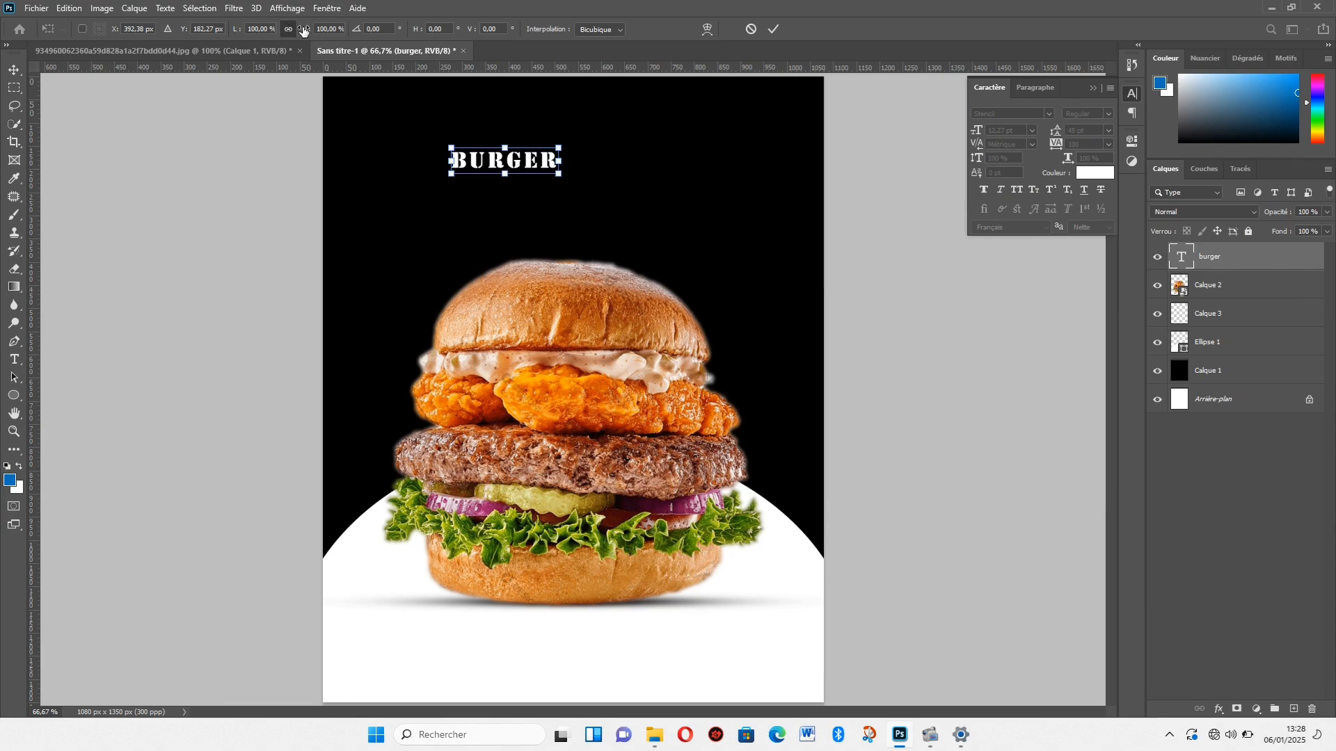
{"action": "left_click_drag", "start_coordinate": [306, 32], "coordinate": [589, 190]}
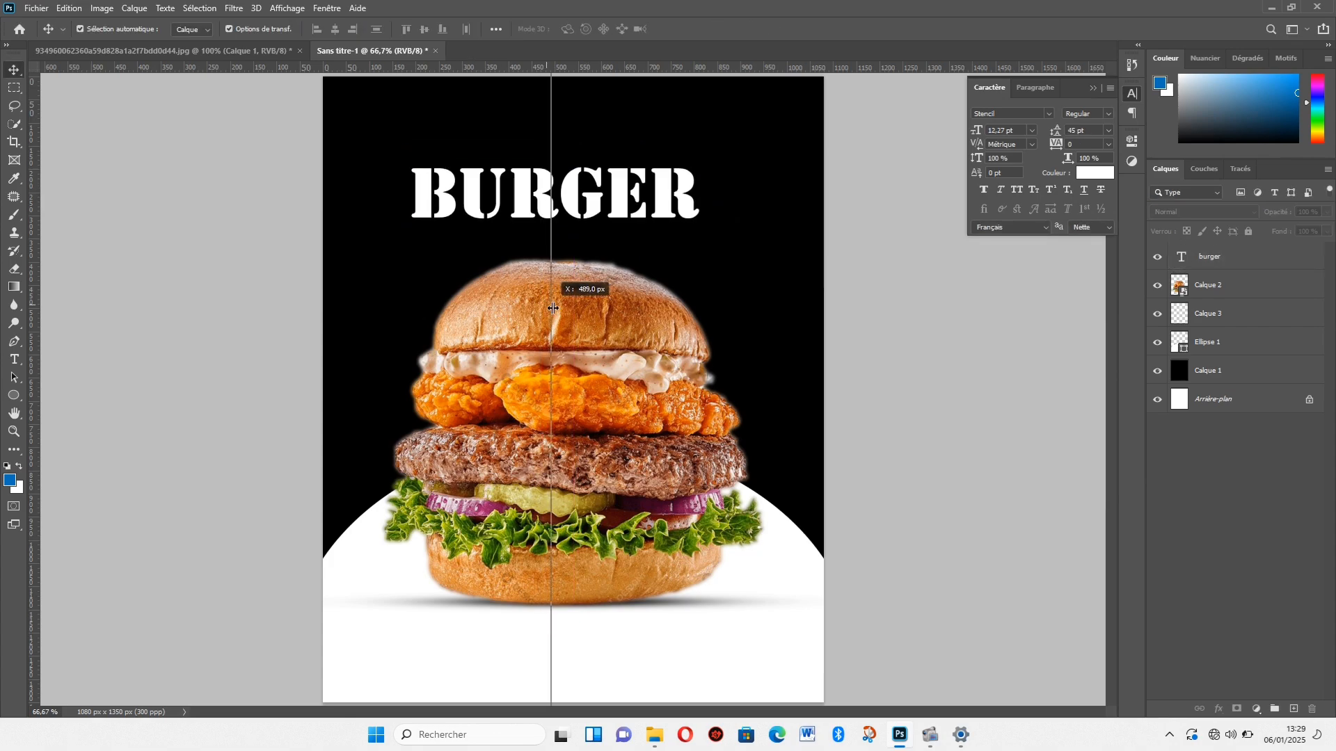
Step: Place a vertical guide at the canvas centre and centre the BURGER title on it
{"action": "left_click_drag", "start_coordinate": [552, 308], "coordinate": [575, 315]}
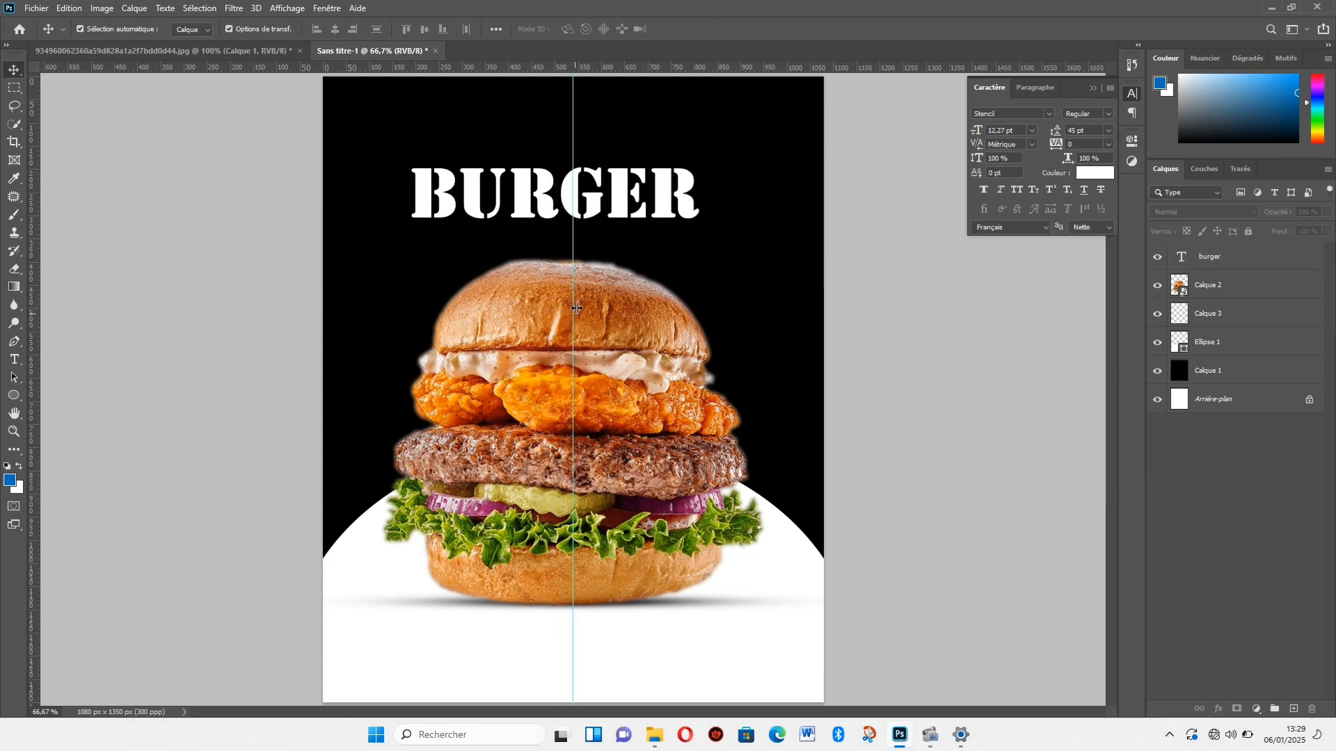
{"action": "left_click", "coordinate": [629, 195]}
{"action": "left_click_drag", "start_coordinate": [604, 195], "coordinate": [626, 195]}
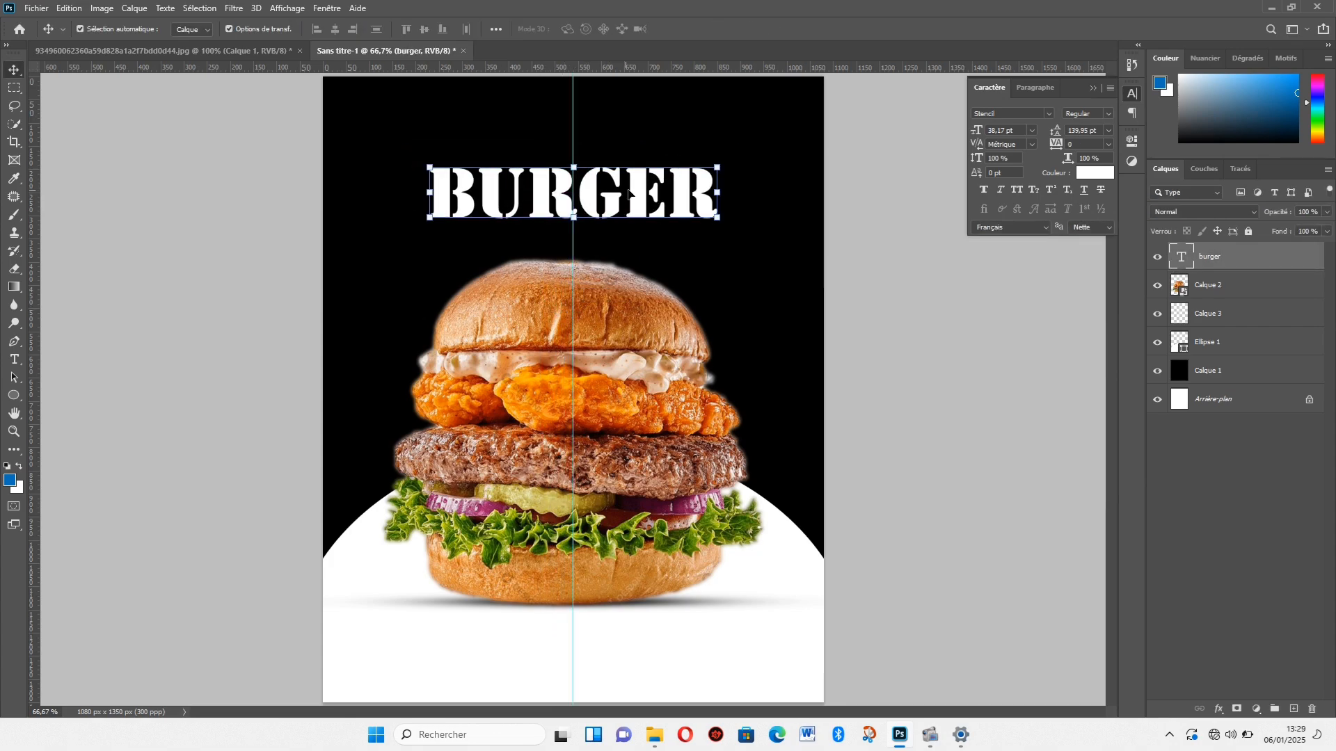
Step: Nudge the BURGER title 2 px left and 30 px up
{"action": "key", "text": "Left"}
{"action": "key", "text": "Left"}
{"action": "key", "text": "shift+Up"}
{"action": "key", "text": "shift+Up"}
{"action": "key", "text": "shift+Up"}
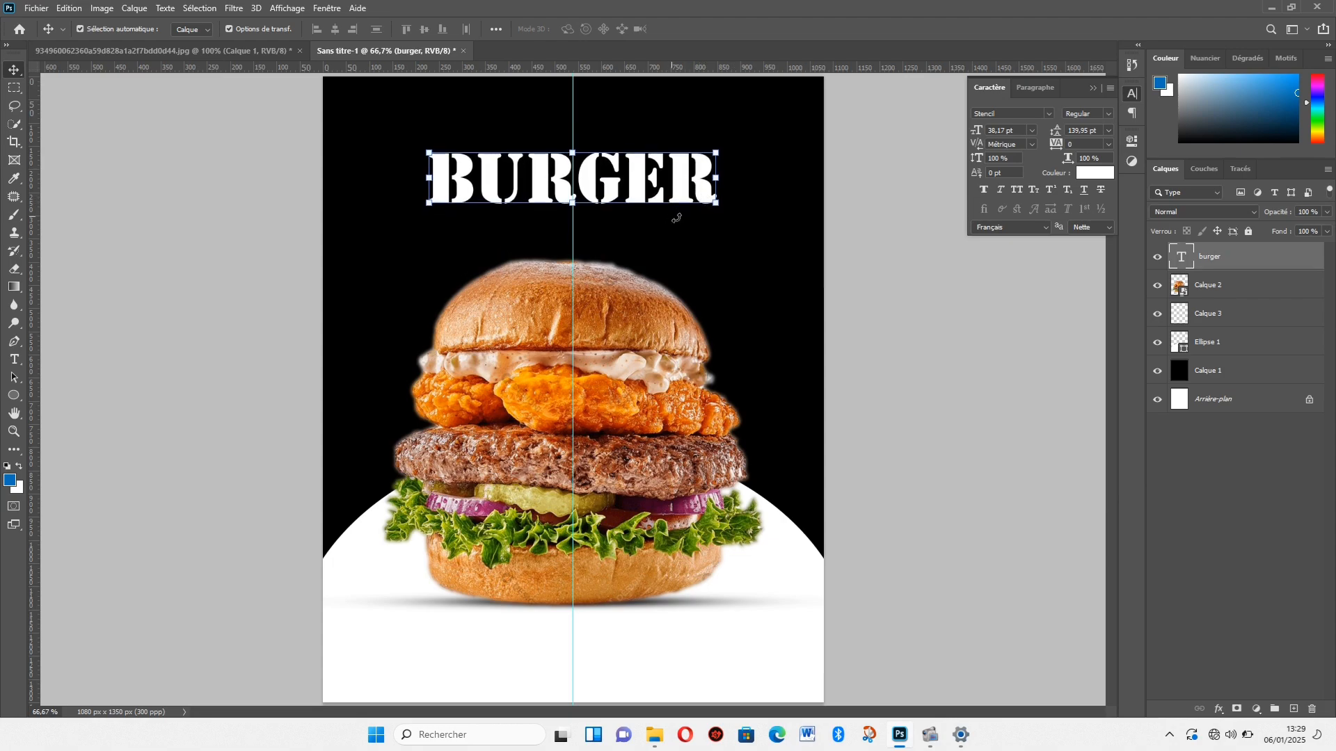
Step: Enlarge the burger image slightly and proportionally from its top edge, keeping its base on the shadow
{"action": "left_click", "coordinate": [575, 271]}
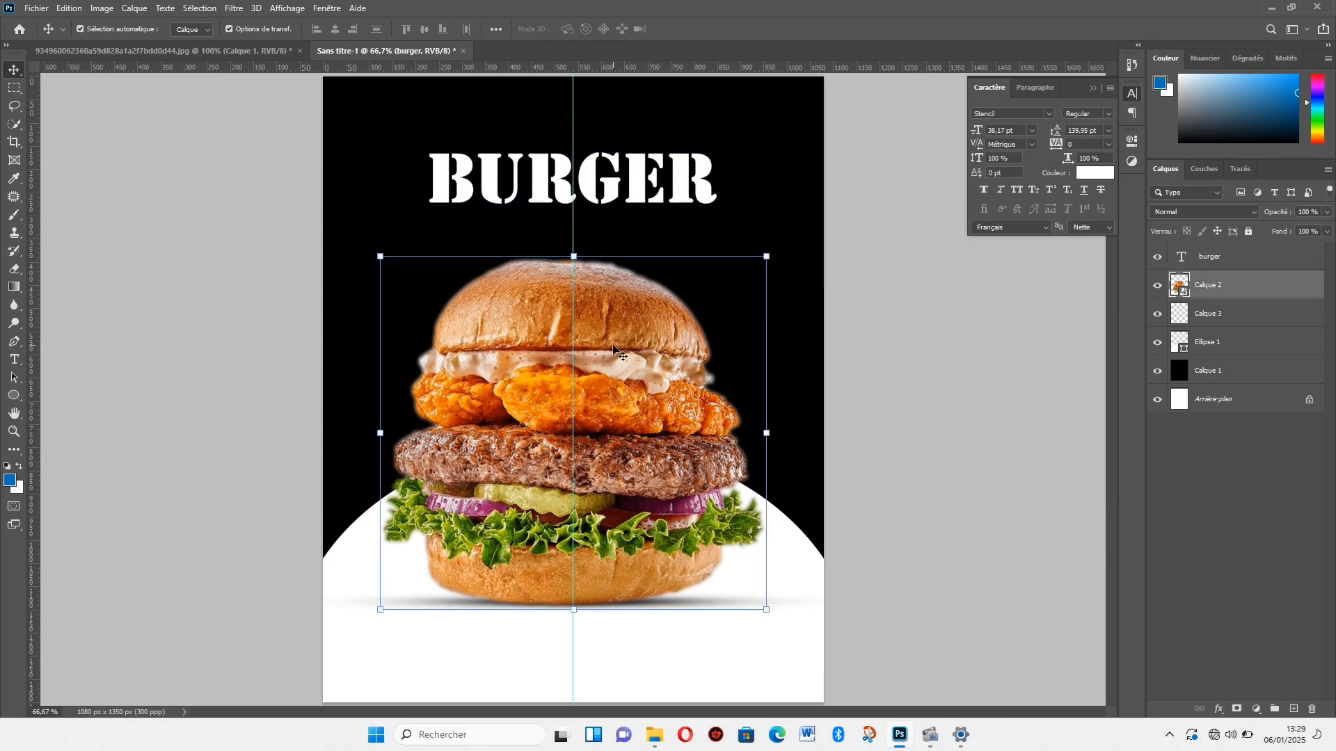
{"action": "left_click", "coordinate": [575, 257]}
{"action": "left_click_drag", "start_coordinate": [574, 259], "coordinate": [574, 246]}
{"action": "key", "text": "Return"}
{"action": "left_click", "coordinate": [894, 400]}
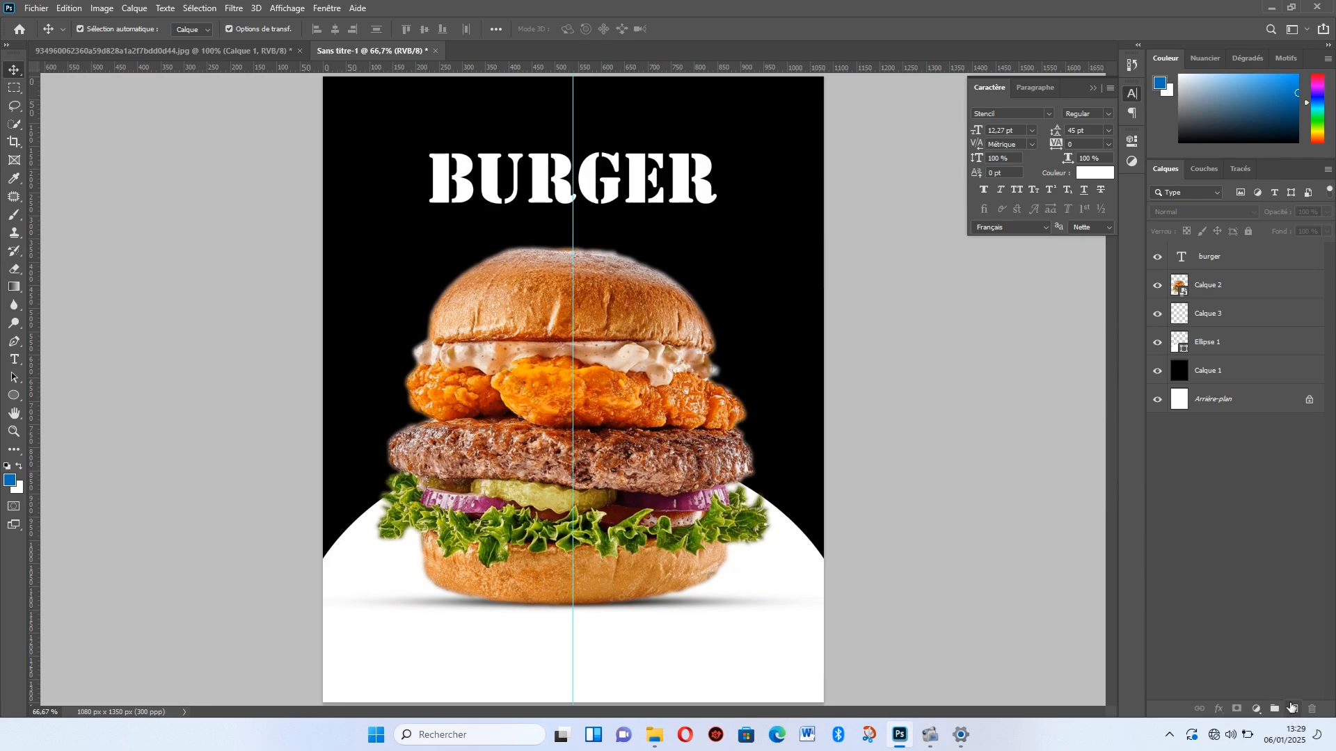
Step: Create a new layer above the burger and paint a soft blue spot on the patty with a 341 px brush
{"action": "left_click", "coordinate": [1257, 289]}
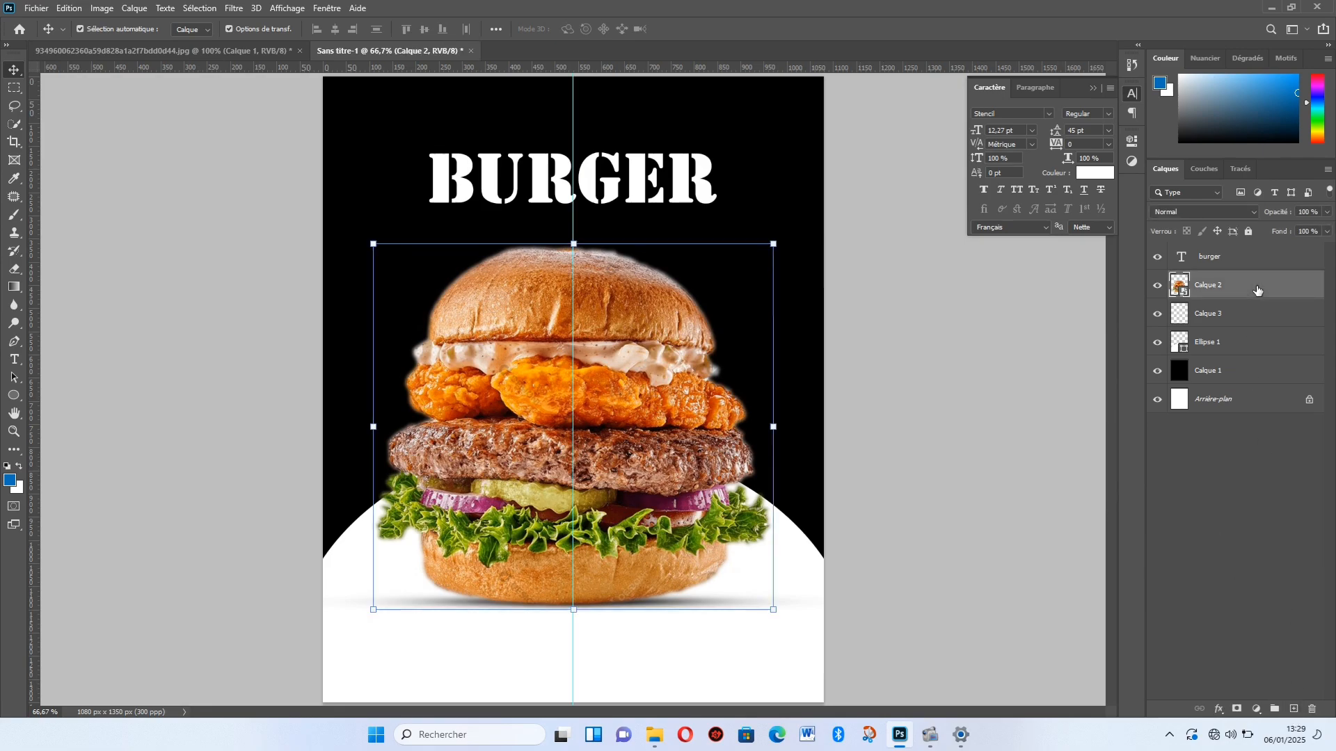
{"action": "left_click", "coordinate": [1293, 710]}
{"action": "key", "text": "b"}
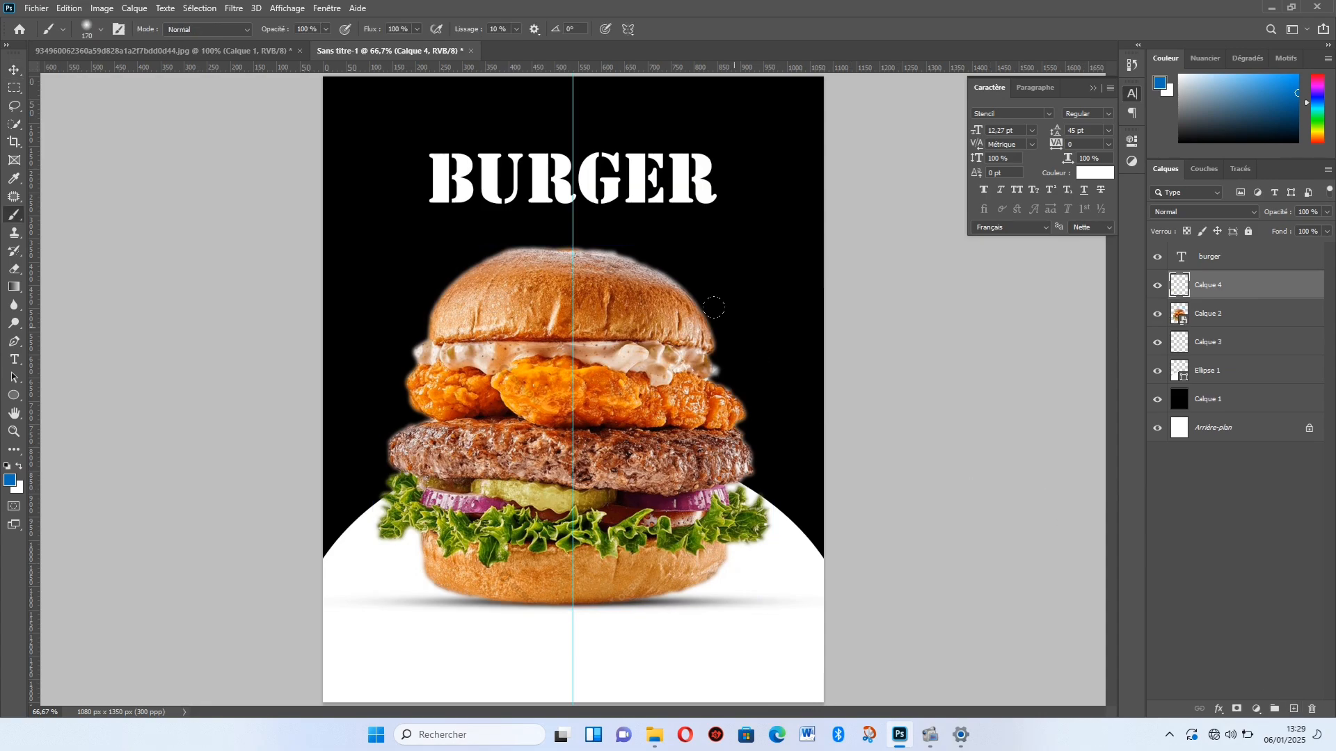
{"action": "left_click_drag", "start_coordinate": [578, 356], "coordinate": [619, 360]}
{"action": "left_click", "coordinate": [589, 445]}
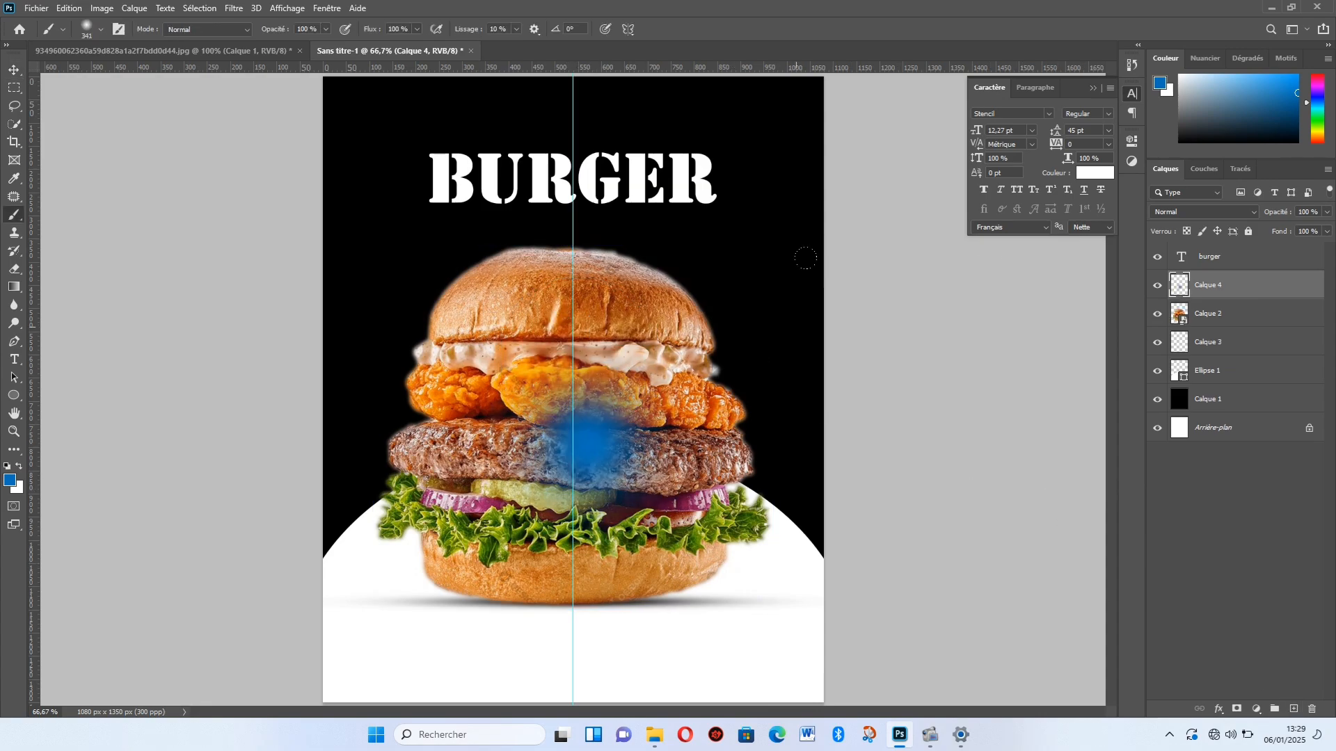
Step: Apply a colour overlay of orange #ffab00 sampled from the fried chicken to the painted spot, and rasterize its layer style
{"action": "double_click", "coordinate": [1251, 294]}
{"action": "left_click", "coordinate": [855, 415]}
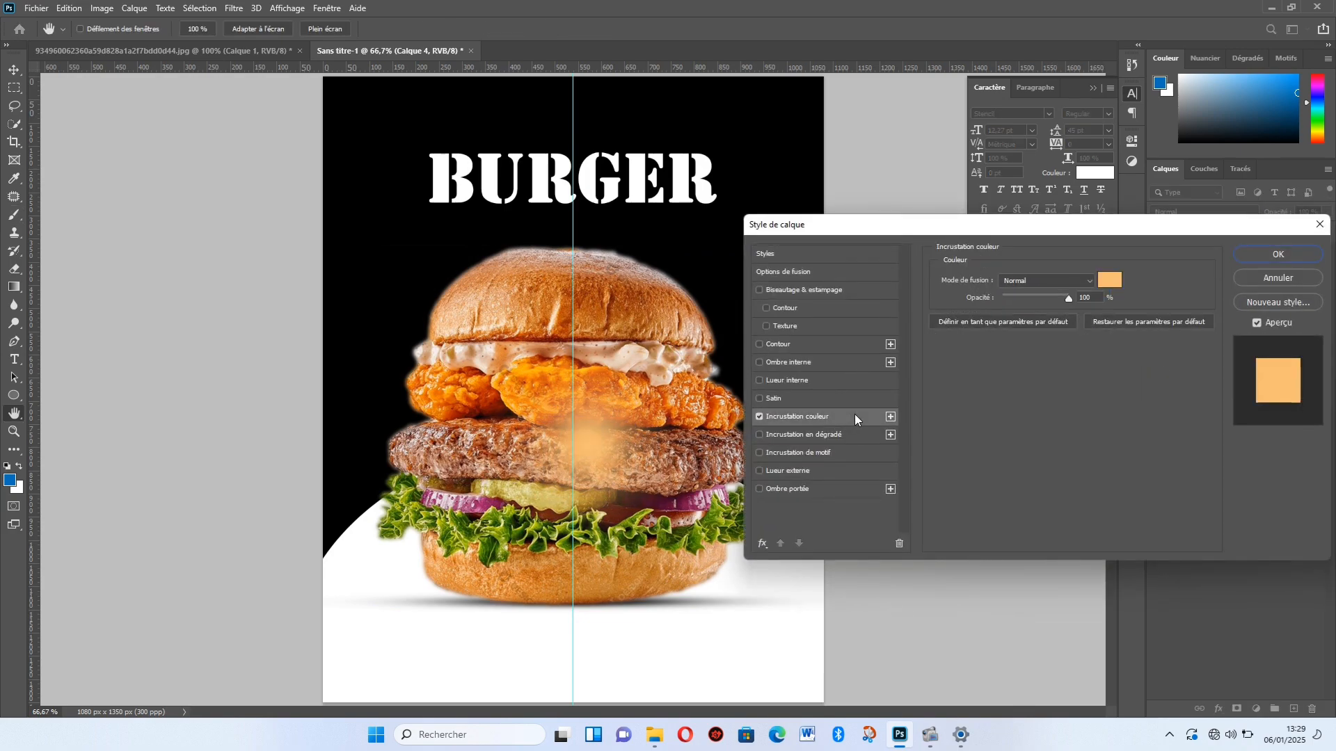
{"action": "left_click", "coordinate": [1106, 279]}
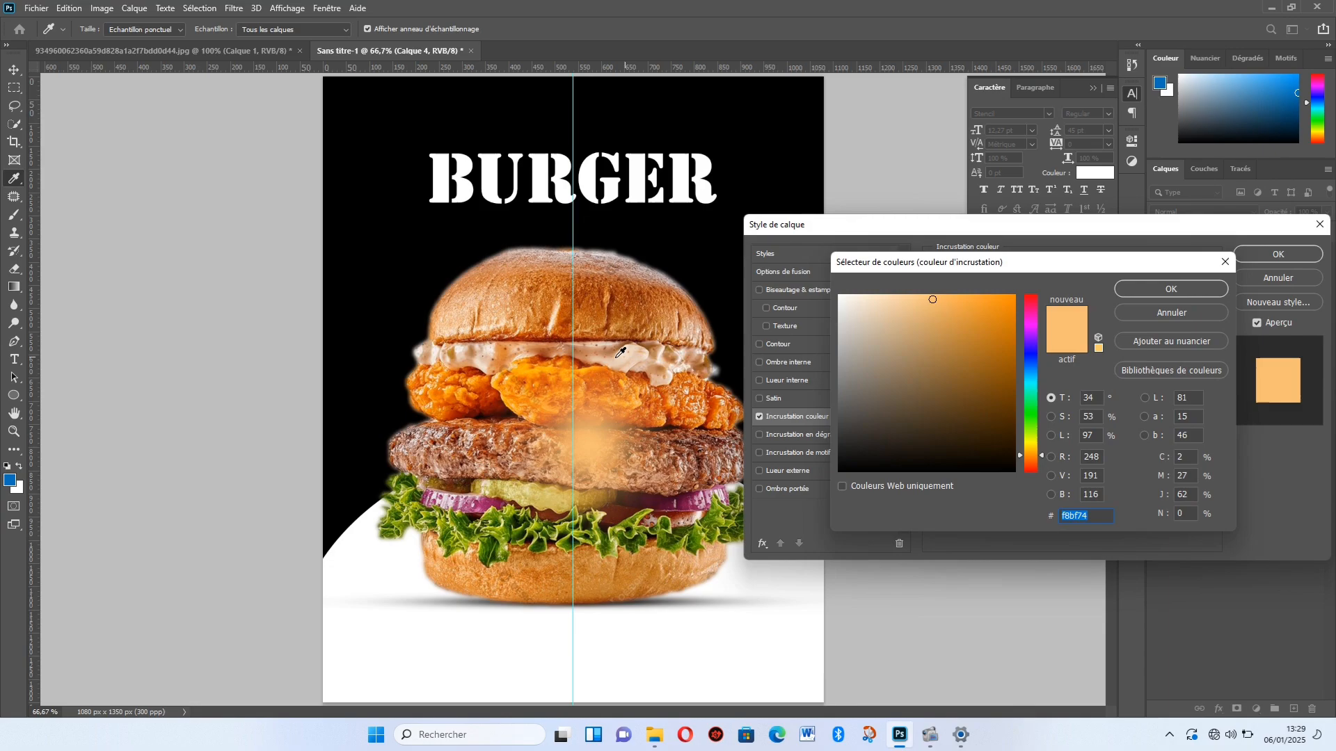
{"action": "left_click", "coordinate": [524, 362]}
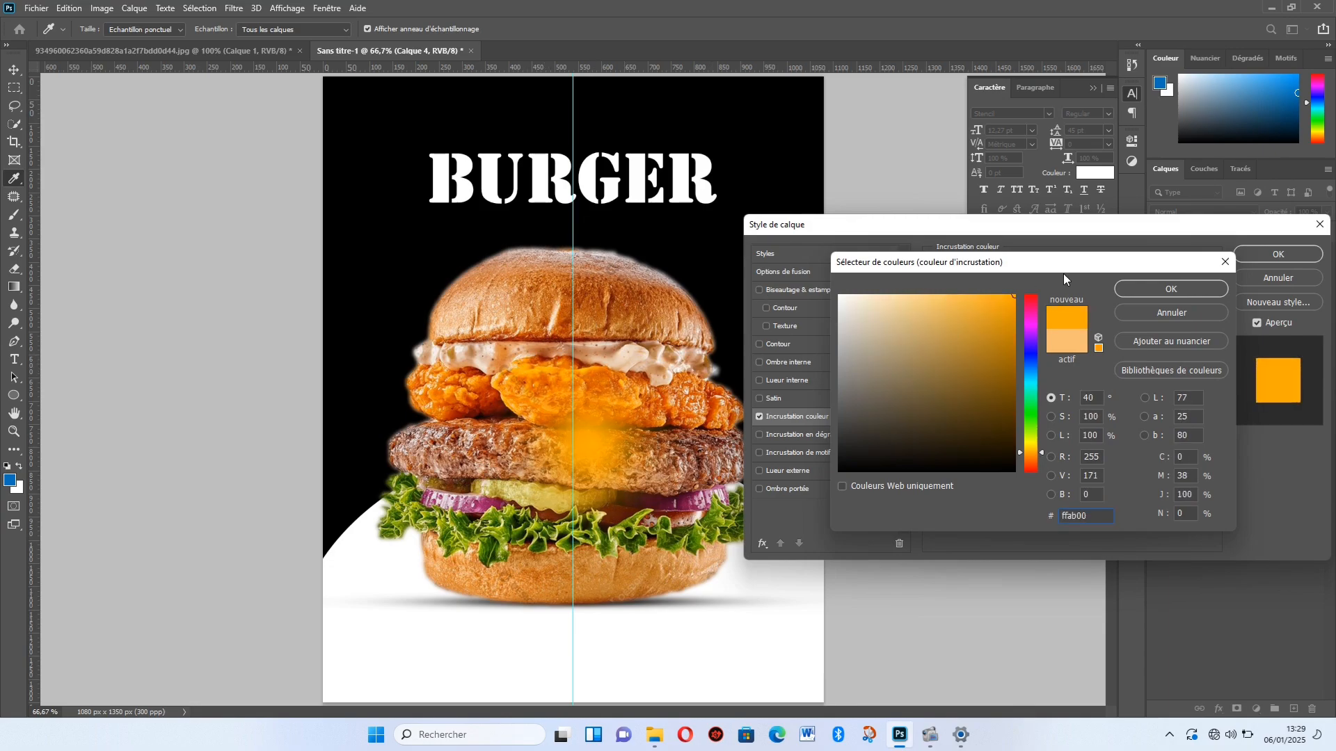
{"action": "key", "text": "Return"}
{"action": "key", "text": "Return"}
{"action": "key", "text": "b"}
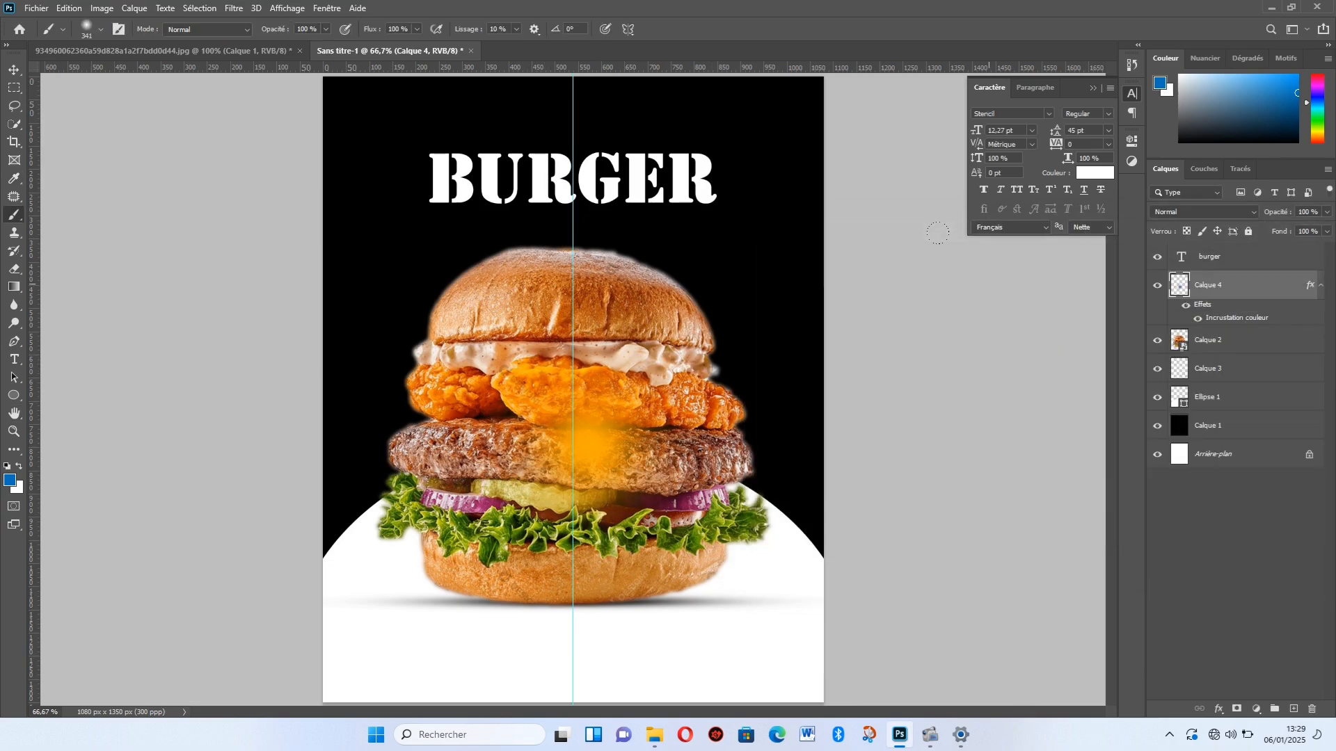
{"action": "right_click", "coordinate": [1258, 286]}
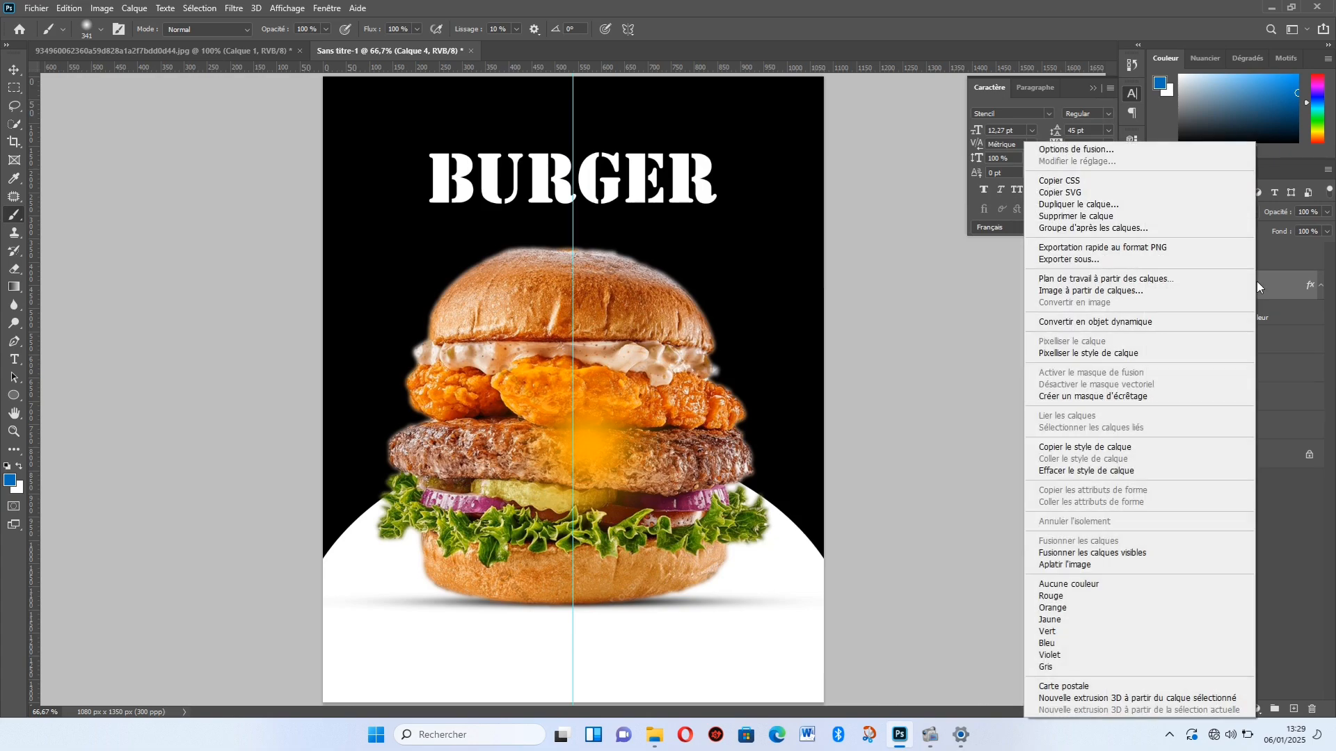
{"action": "left_click", "coordinate": [1113, 357]}
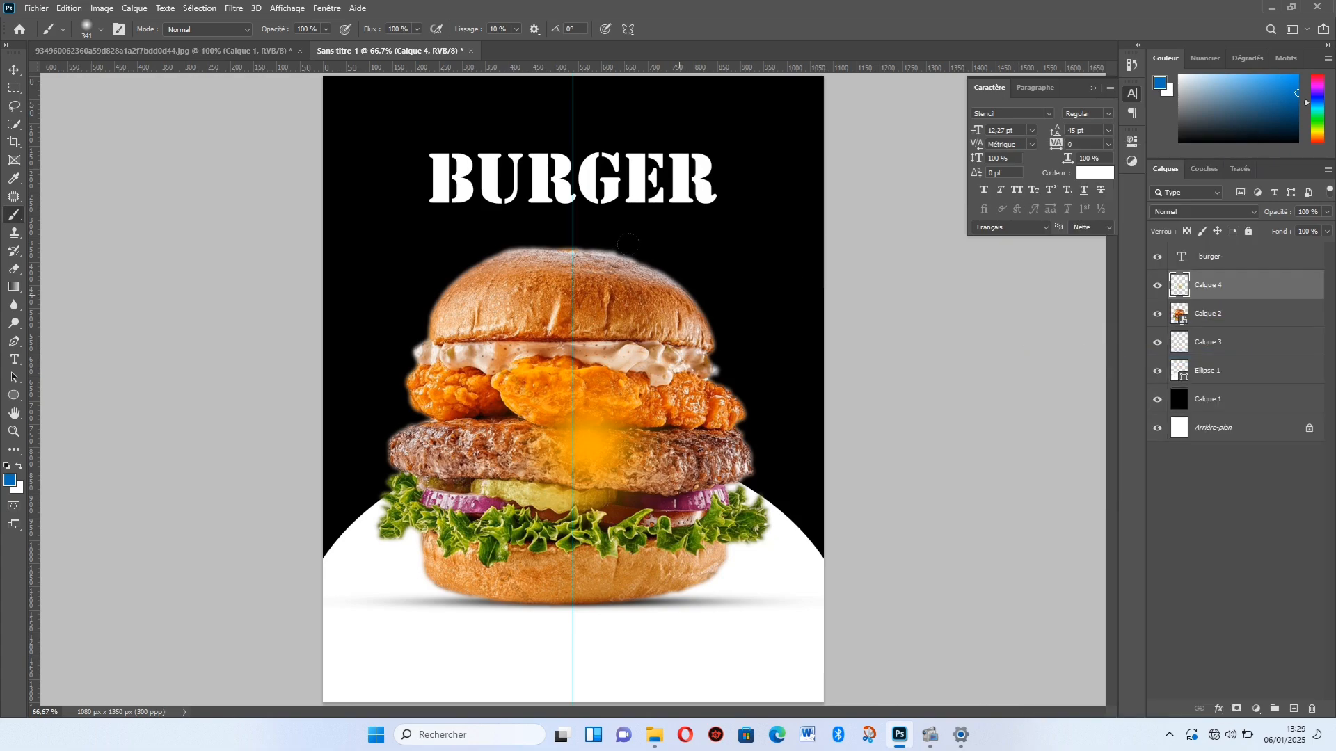
Step: Scale the orange spot to about 210 % and move it over the upper-right edge of the top bun
{"action": "key", "text": "ctrl+t"}
{"action": "left_click_drag", "start_coordinate": [594, 309], "coordinate": [576, 288]}
{"action": "key", "text": "ctrl+z"}
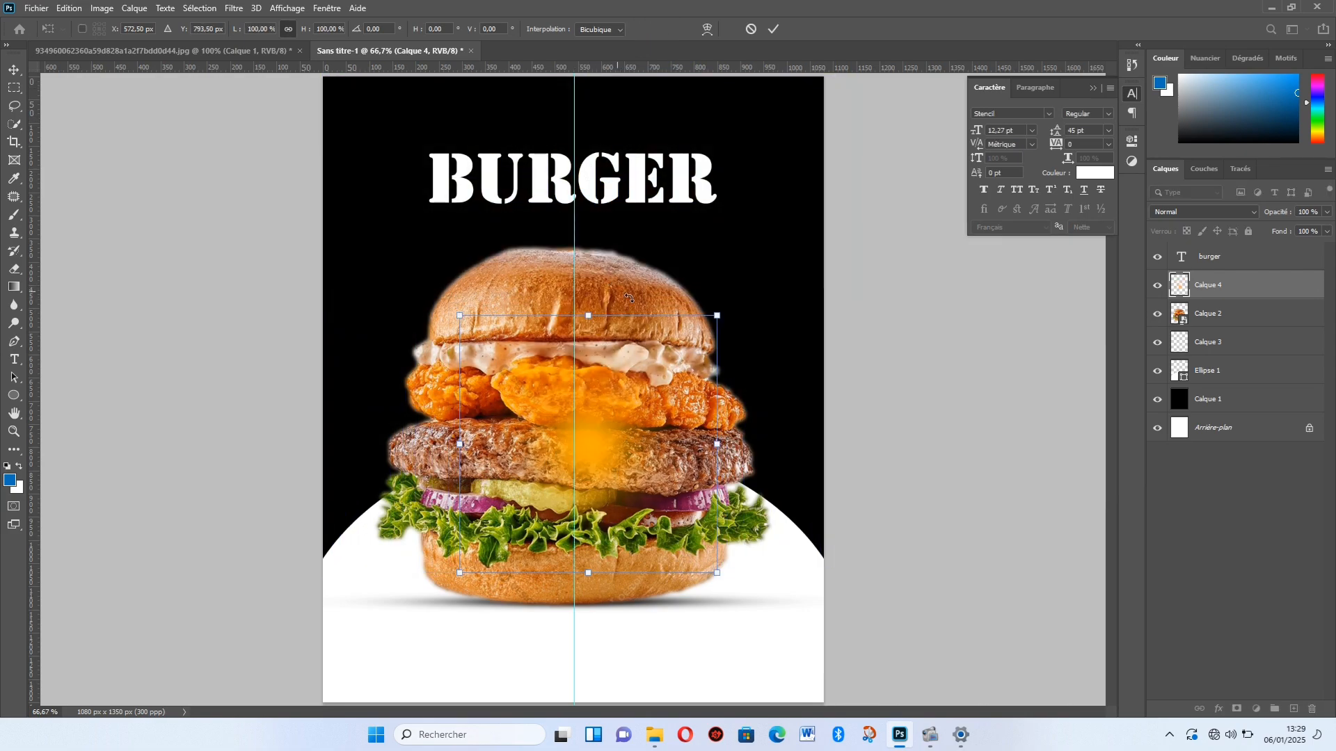
{"action": "left_click_drag", "start_coordinate": [718, 394], "coordinate": [999, 390]}
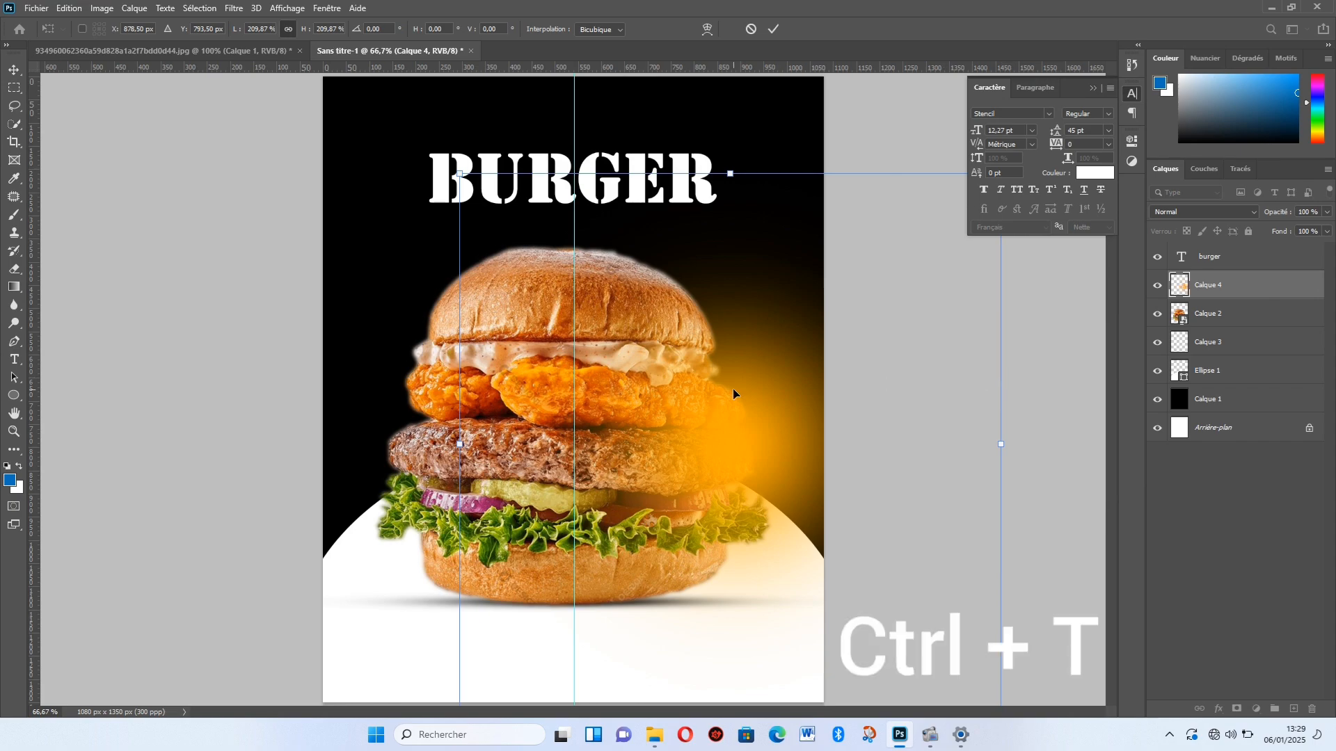
{"action": "left_click_drag", "start_coordinate": [730, 389], "coordinate": [670, 232]}
{"action": "key", "text": "Return"}
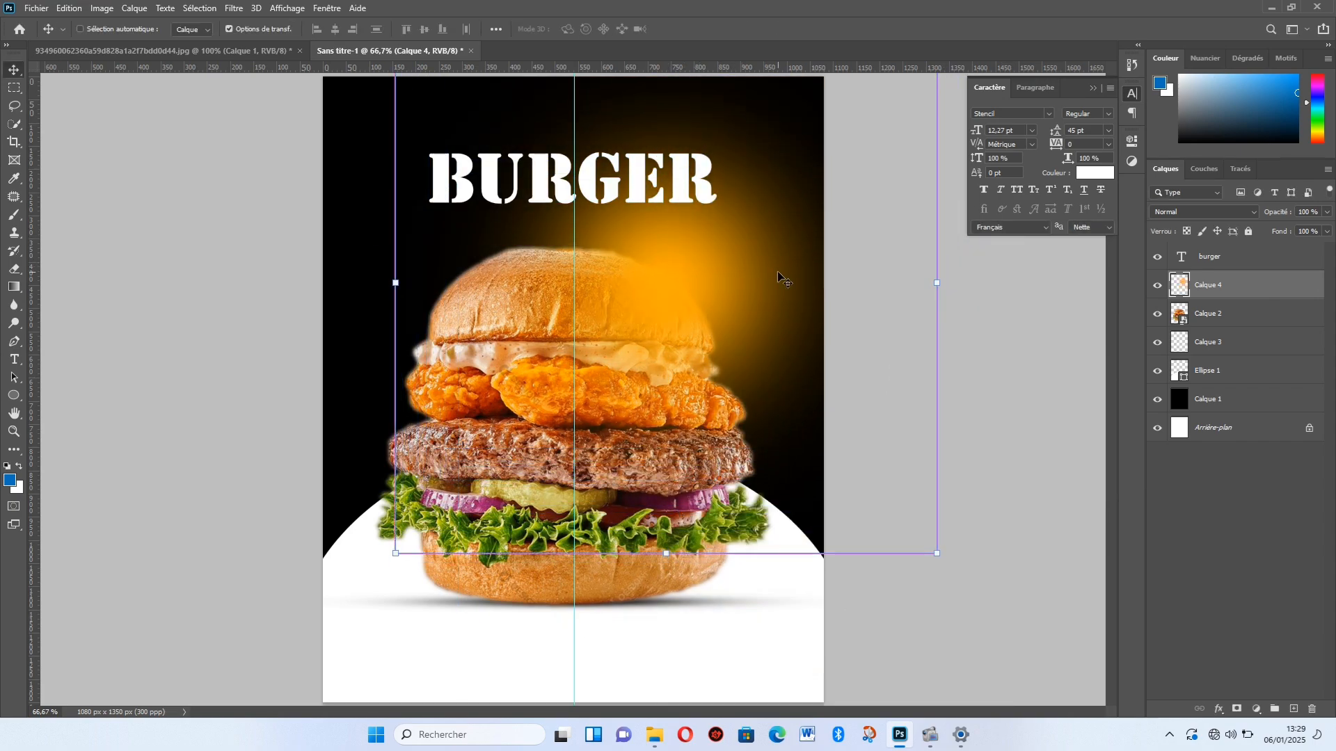
Step: Set the glow layer's blend mode to Superposition and enlarge the glow to about 127 % around the bun's upper right
{"action": "left_click", "coordinate": [1220, 213]}
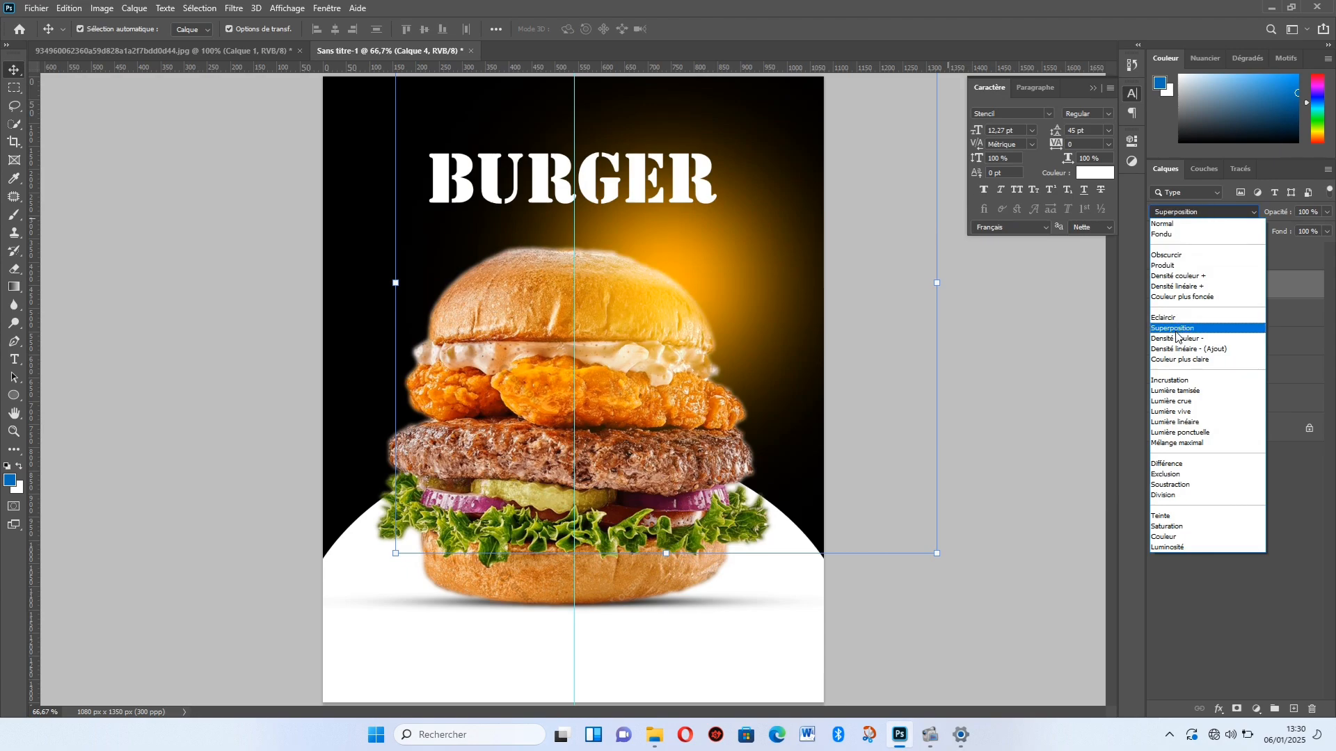
{"action": "left_click", "coordinate": [1176, 328]}
{"action": "left_click_drag", "start_coordinate": [398, 556], "coordinate": [278, 724]}
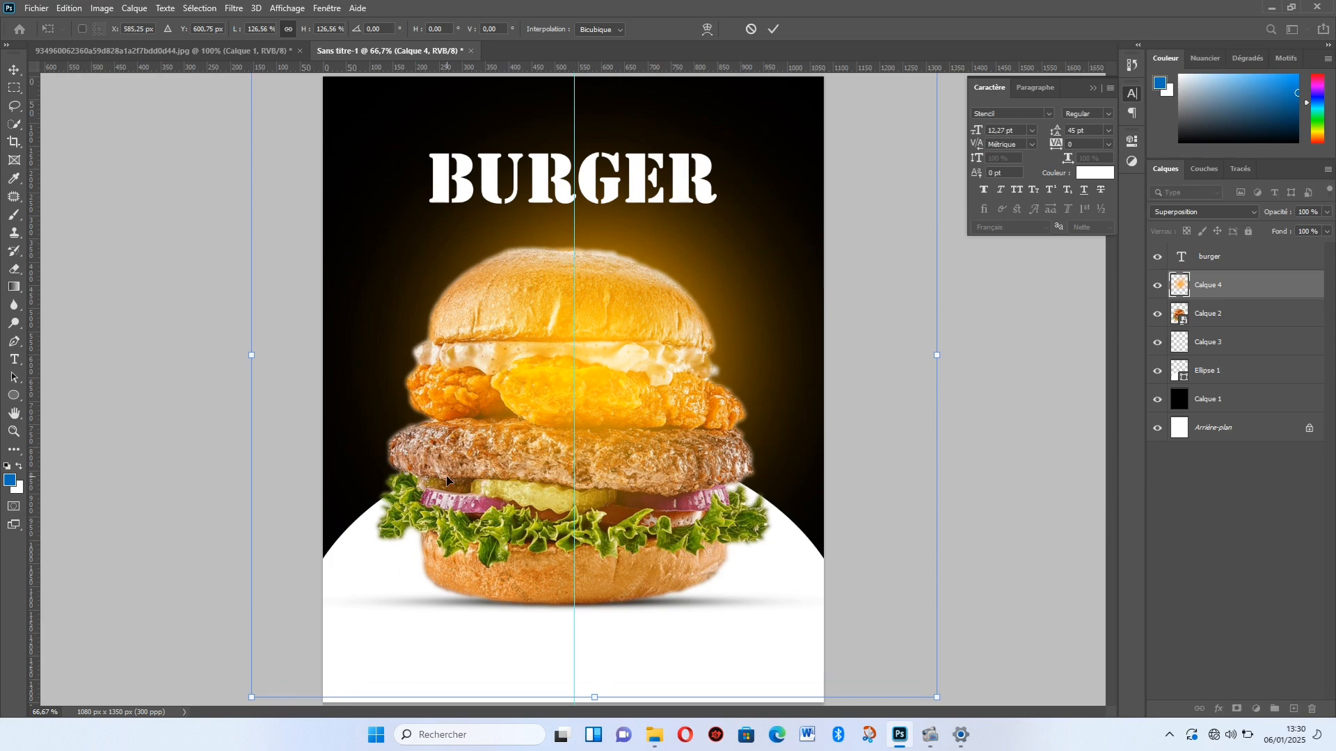
{"action": "left_click_drag", "start_coordinate": [446, 480], "coordinate": [494, 418]}
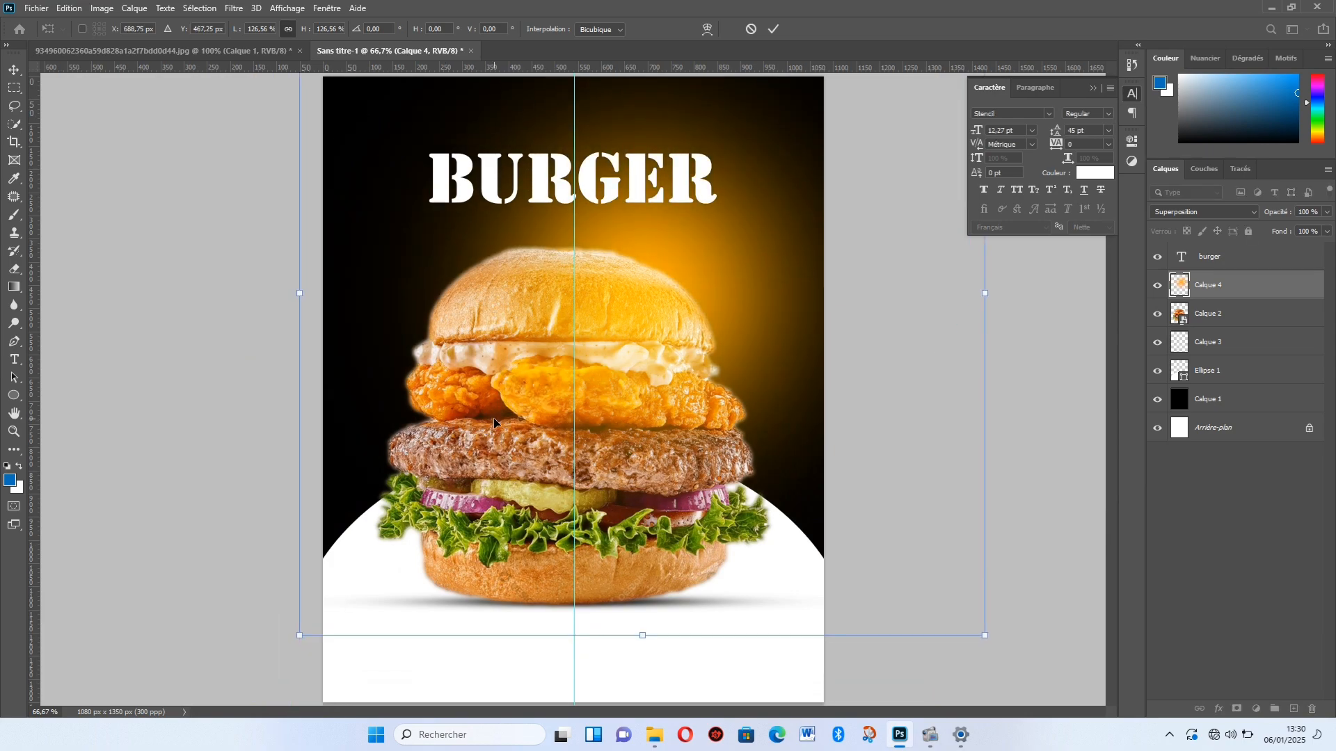
{"action": "key", "text": "Return"}
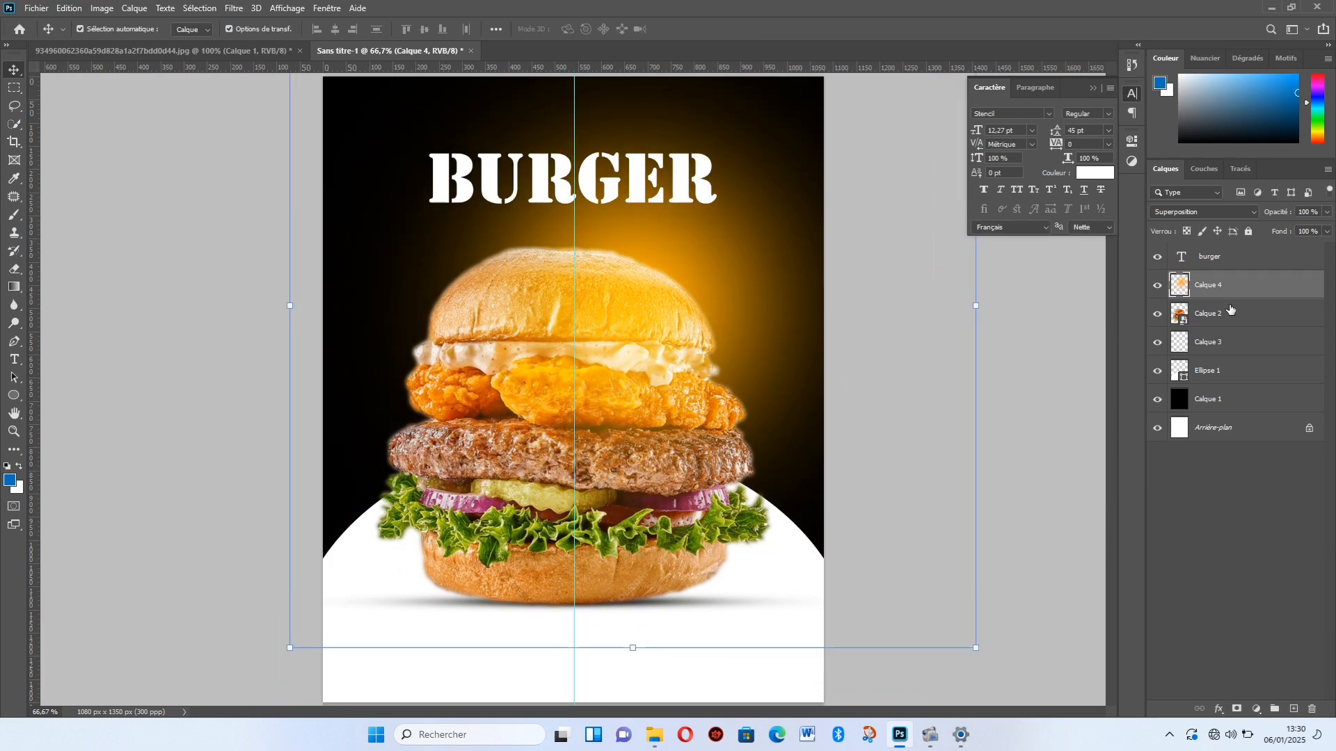
{"action": "left_click_drag", "start_coordinate": [1237, 298], "coordinate": [1213, 334]}
{"action": "key", "text": "ctrl+z"}
{"action": "key", "text": "ctrl+z"}
Step: Duplicate the orange glow and place the copy over the burger's lower-left side
{"action": "left_click", "coordinate": [653, 271]}
{"action": "left_click_drag", "start_coordinate": [653, 272], "coordinate": [489, 575], "text": "alt"}
{"action": "left_click", "coordinate": [895, 480]}
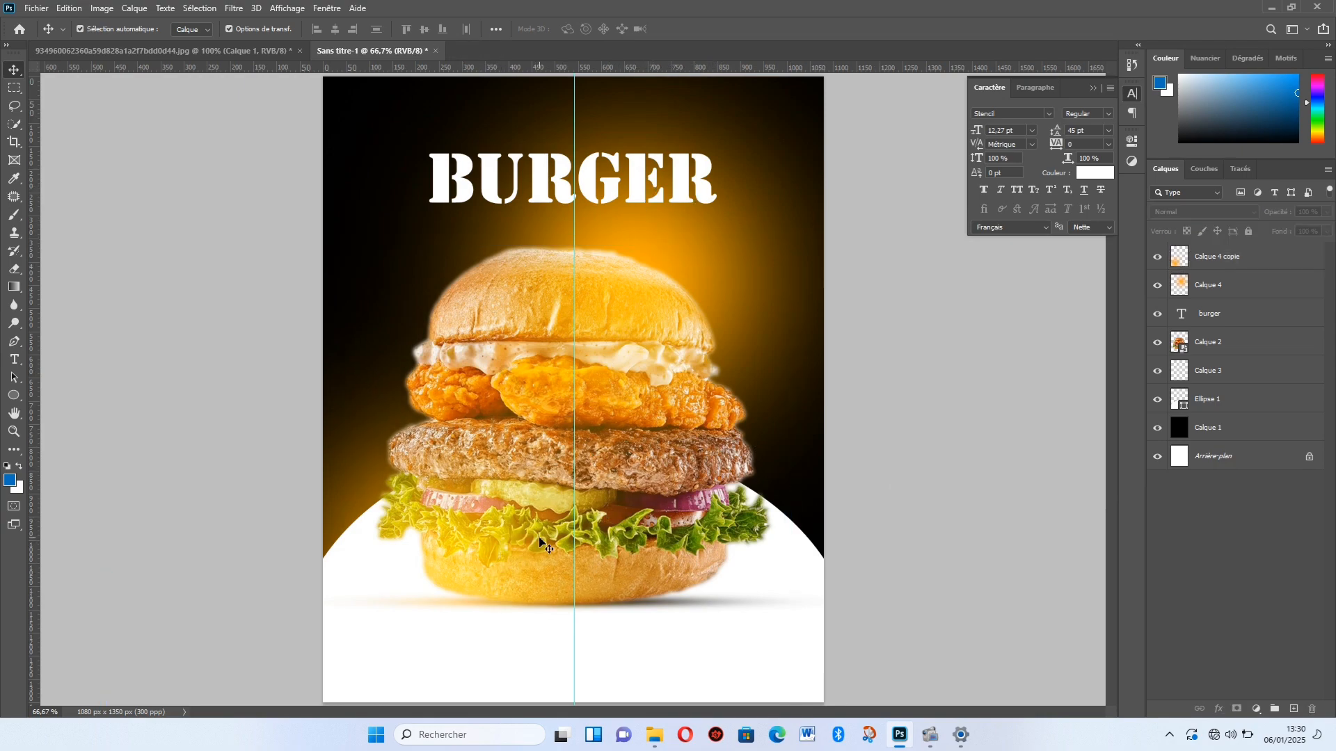
Step: Duplicate the burger layer and move the copy between the white ellipse and the black layer
{"action": "left_click", "coordinate": [1218, 314]}
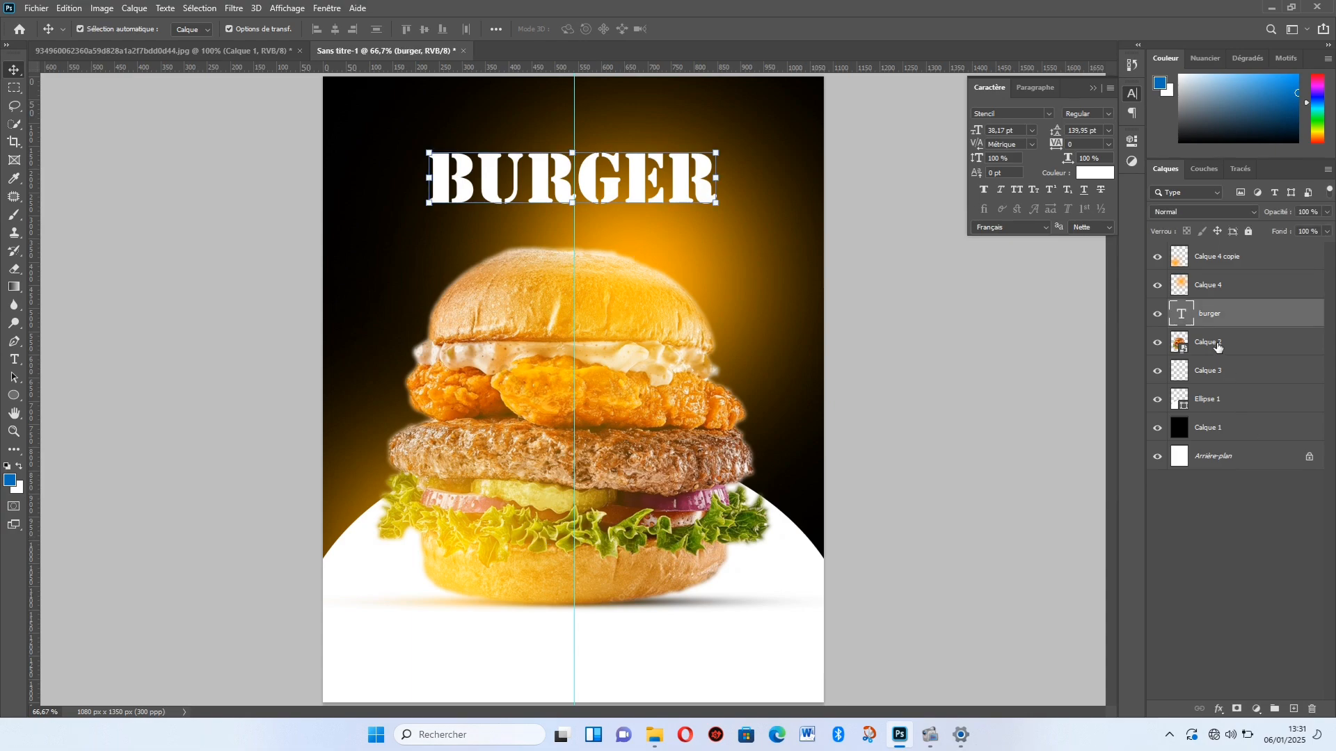
{"action": "left_click", "coordinate": [1249, 349]}
{"action": "key", "text": "ctrl+j"}
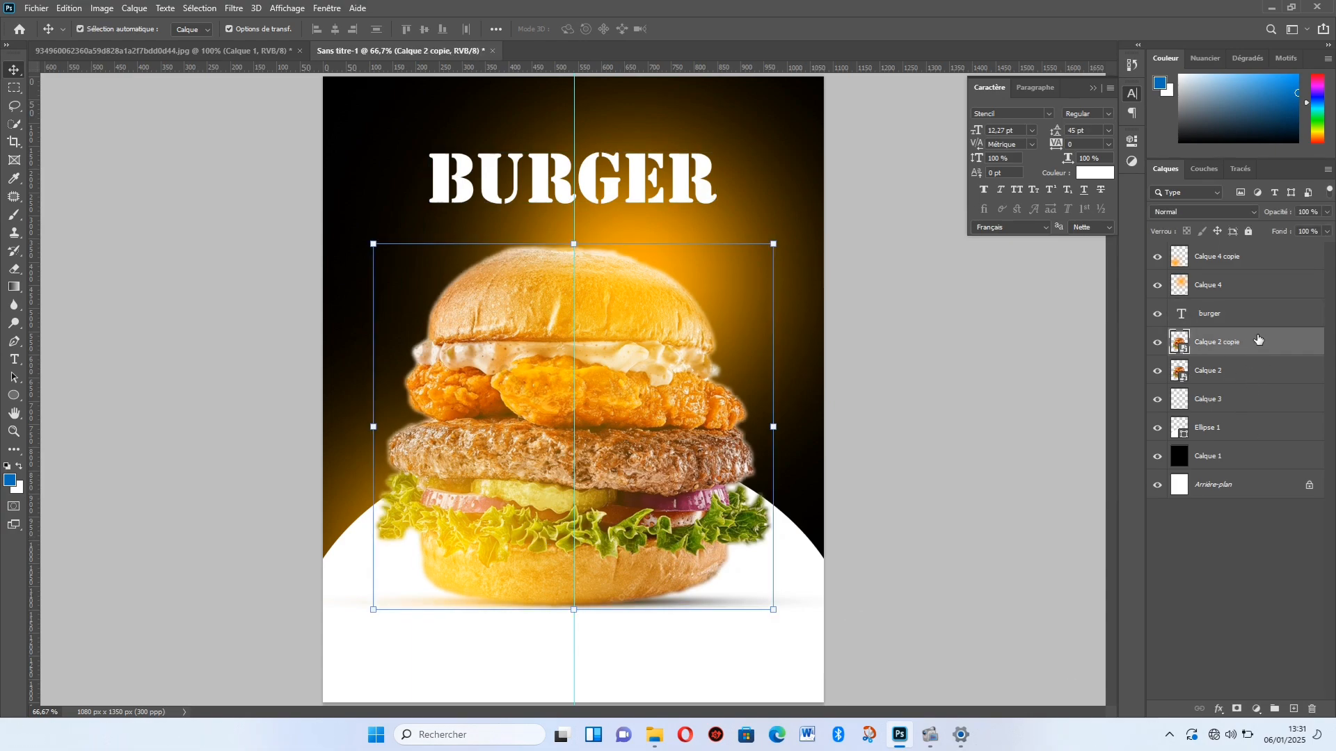
{"action": "left_click_drag", "start_coordinate": [1256, 346], "coordinate": [1247, 441]}
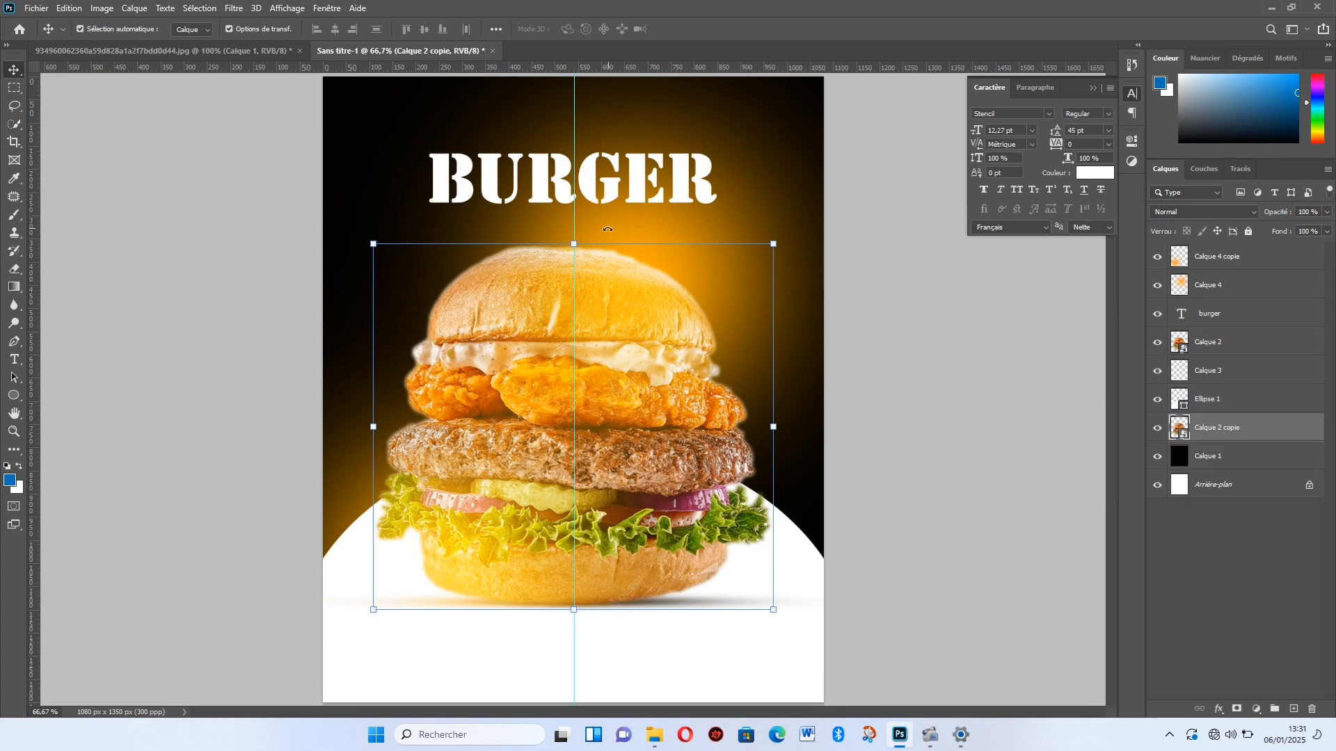
Step: Enlarge the burger copy well beyond the canvas width and shift it up to fill the black background
{"action": "left_click", "coordinate": [569, 245]}
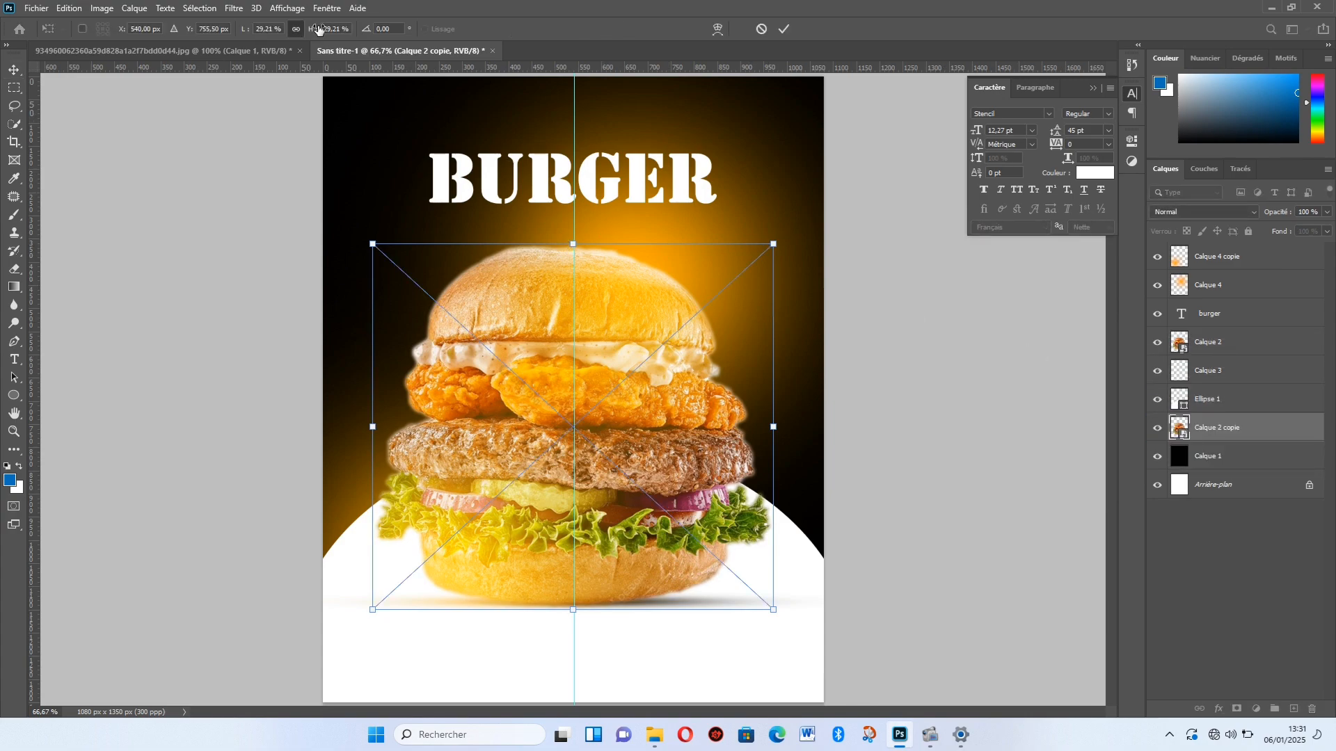
{"action": "left_click_drag", "start_coordinate": [312, 28], "coordinate": [341, 48]}
{"action": "left_click_drag", "start_coordinate": [738, 201], "coordinate": [746, 173]}
{"action": "key", "text": "Return"}
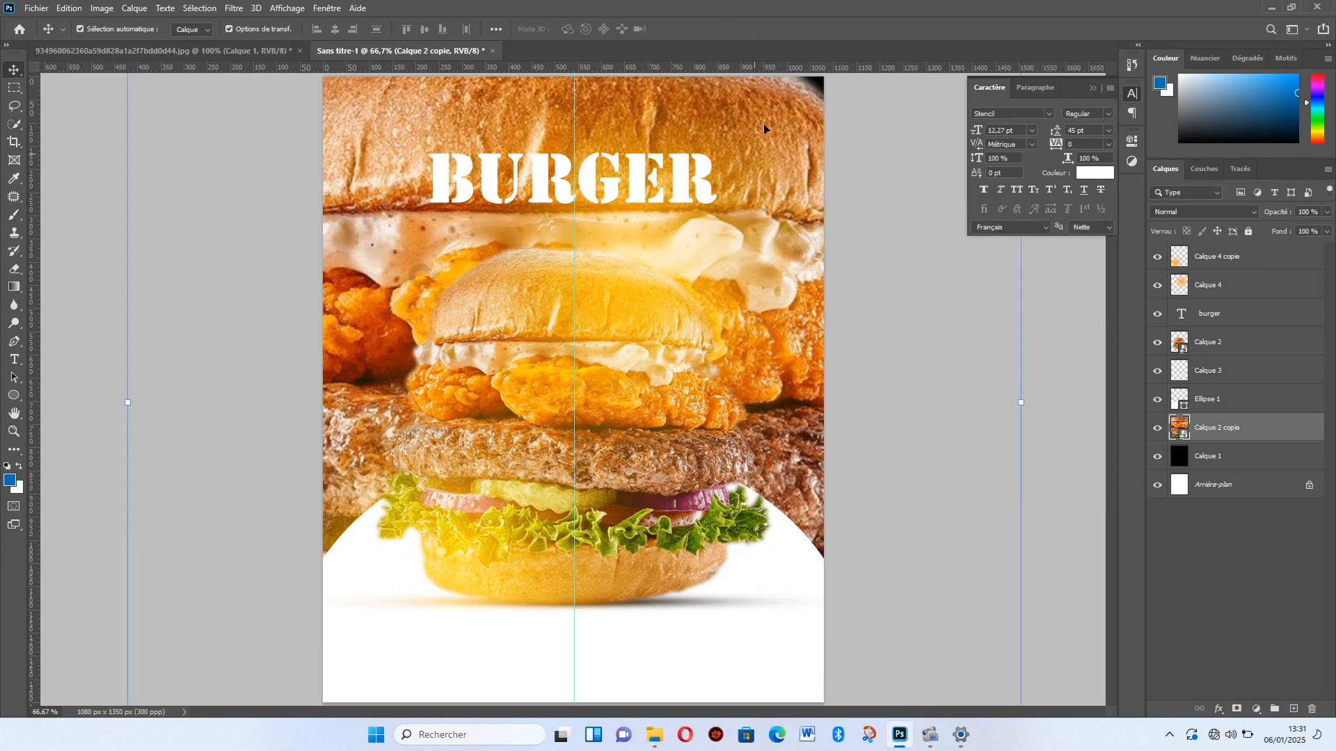
Step: Reduce the enlarged background burger's opacity to 20 %, trying 40 % and 30 % first
{"action": "left_click", "coordinate": [1308, 211]}
{"action": "type", "text": "40"}
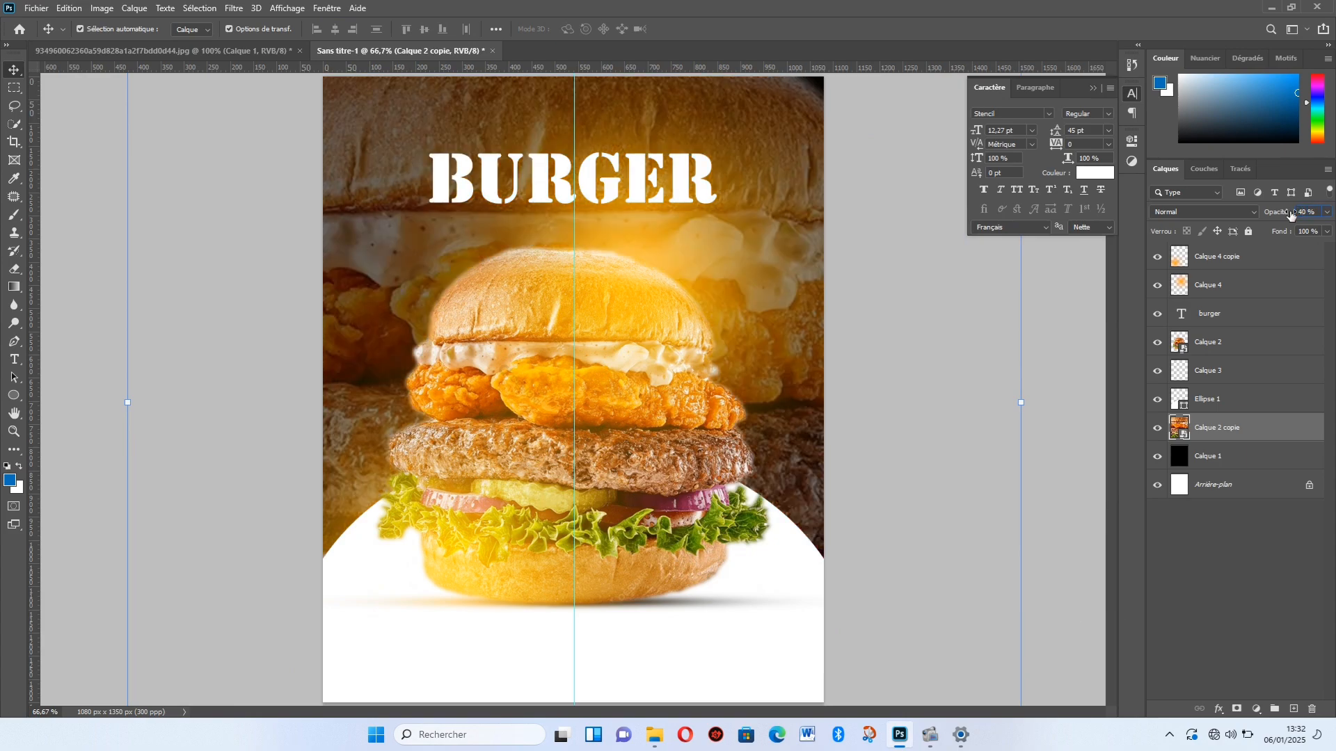
{"action": "type", "text": "30"}
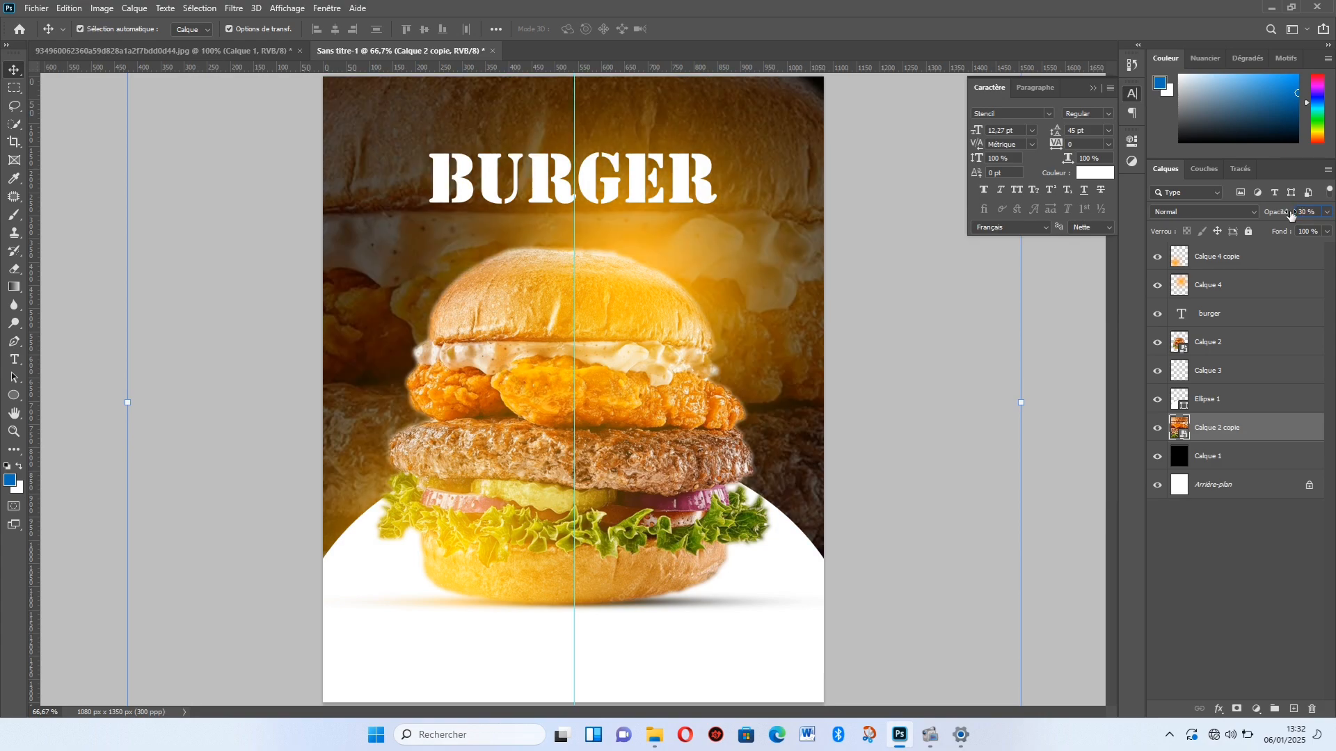
{"action": "type", "text": "20"}
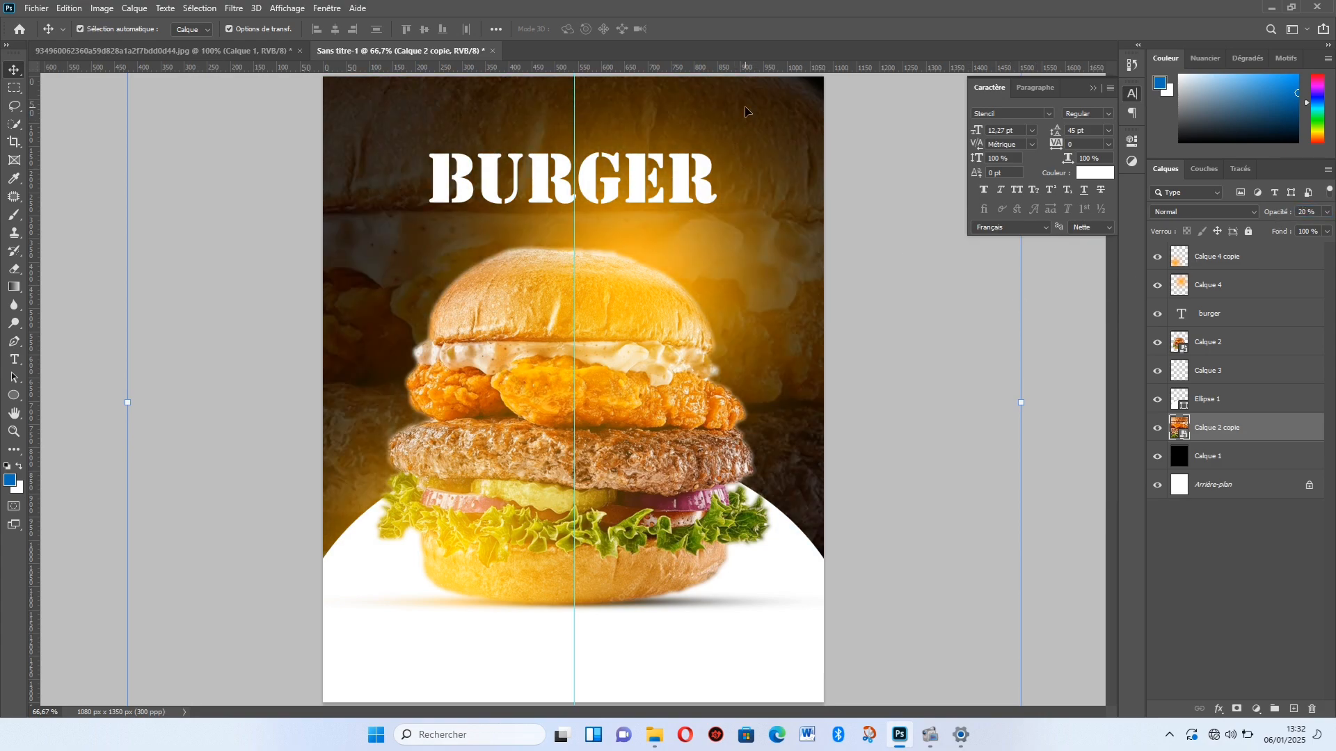
Step: Copy the canvas-sized area of the background burger to a new layer and delete the oversized original copy
{"action": "left_click_drag", "start_coordinate": [408, 296], "coordinate": [370, 214]}
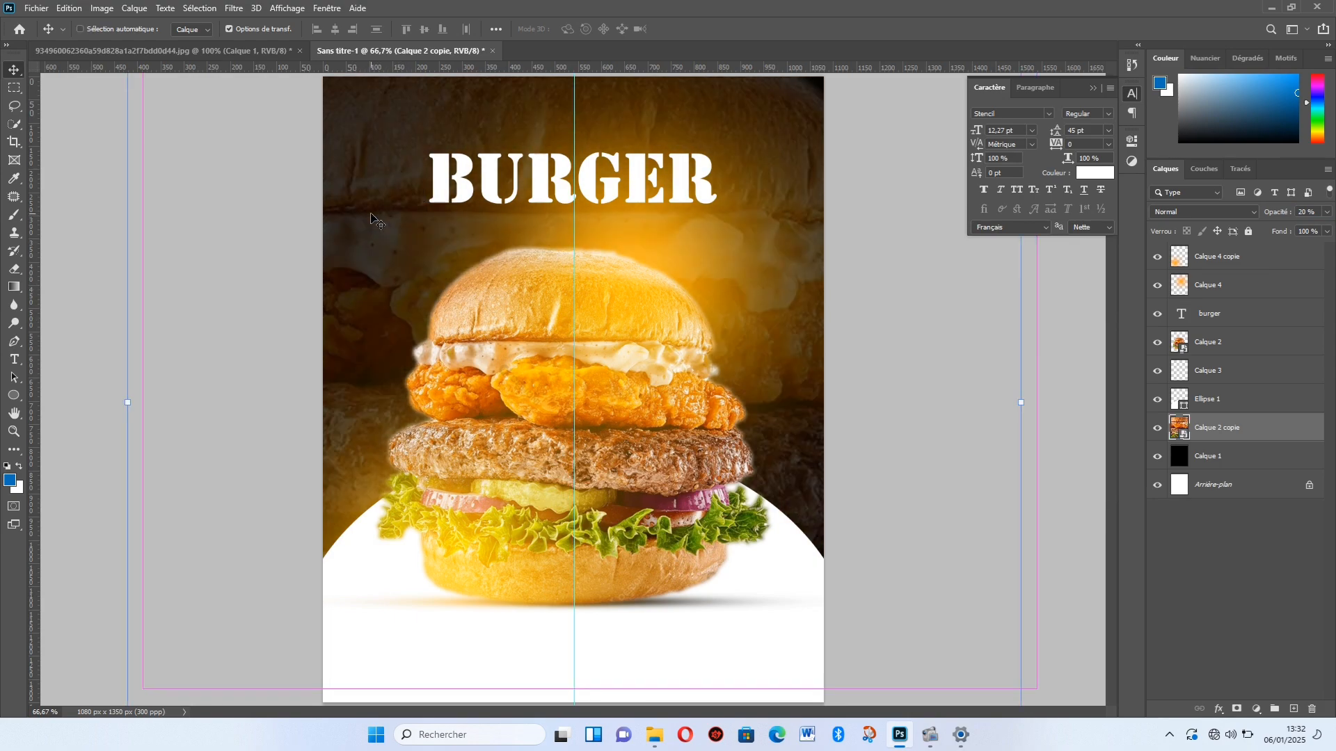
{"action": "key", "text": "ctrl+a"}
{"action": "key", "text": "ctrl+j"}
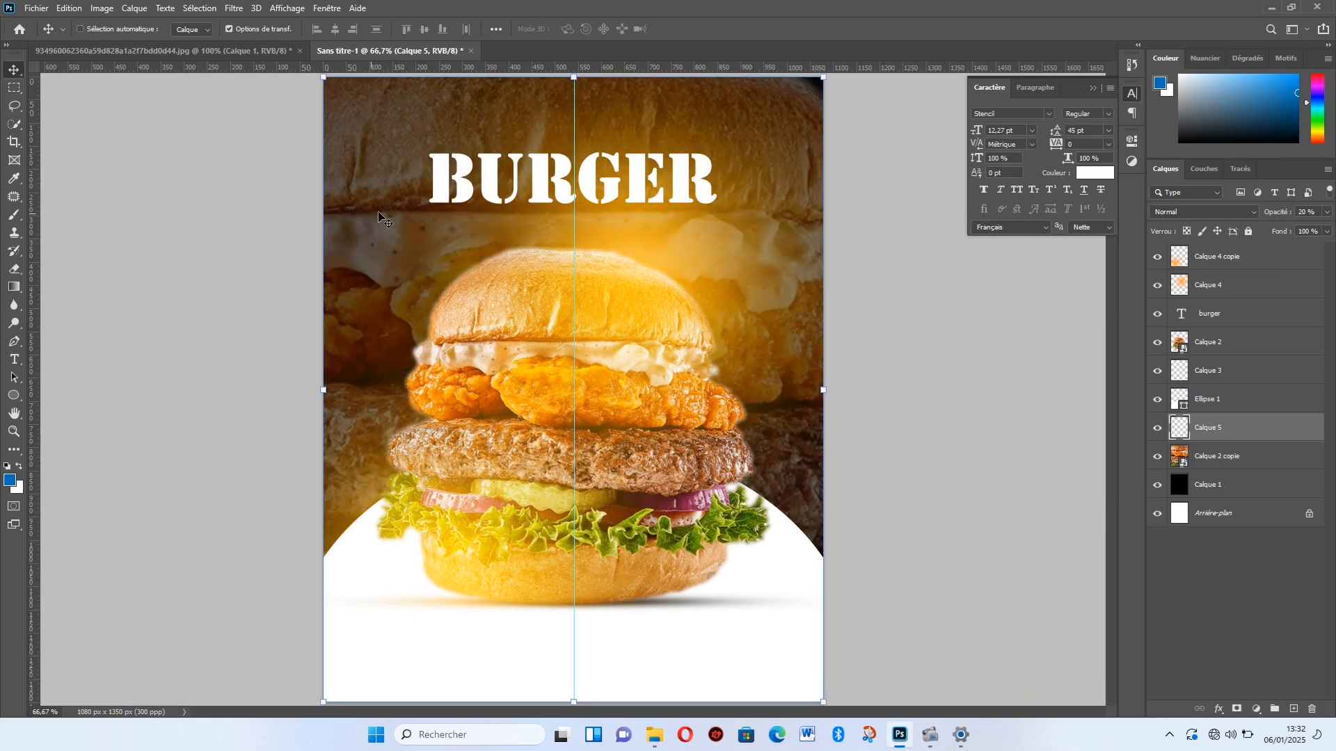
{"action": "left_click", "coordinate": [1280, 459]}
{"action": "key", "text": "Delete"}
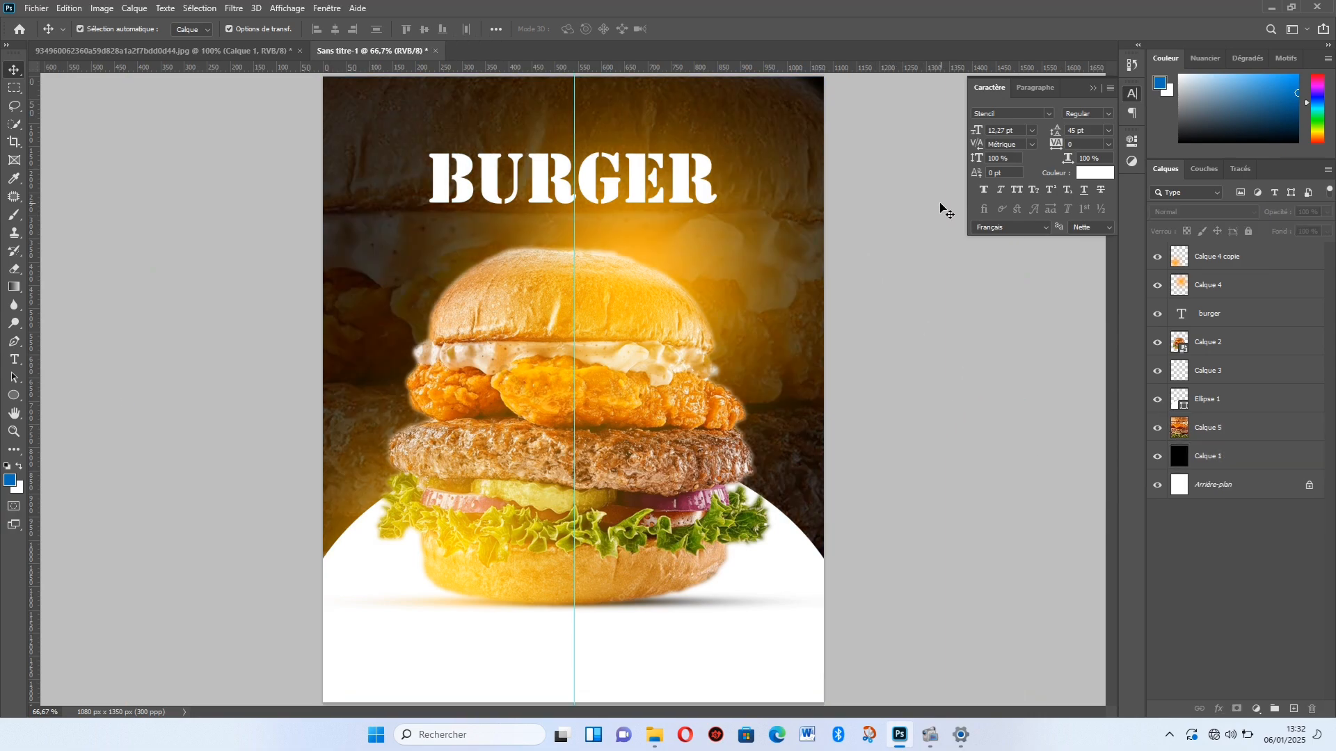
Step: Lock both glow layers, the main burger, the background burger, the black layer and the white ellipse
{"action": "left_click_drag", "start_coordinate": [893, 231], "coordinate": [771, 321]}
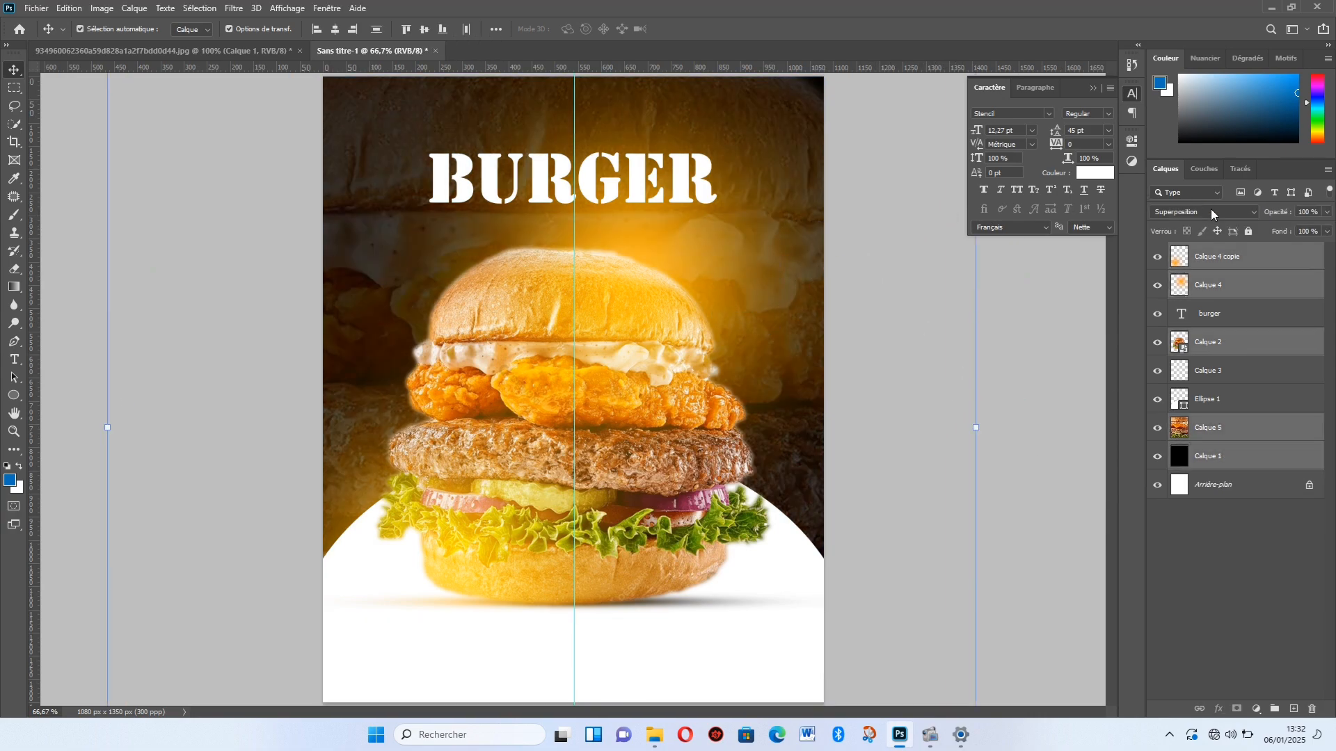
{"action": "left_click", "coordinate": [1248, 231]}
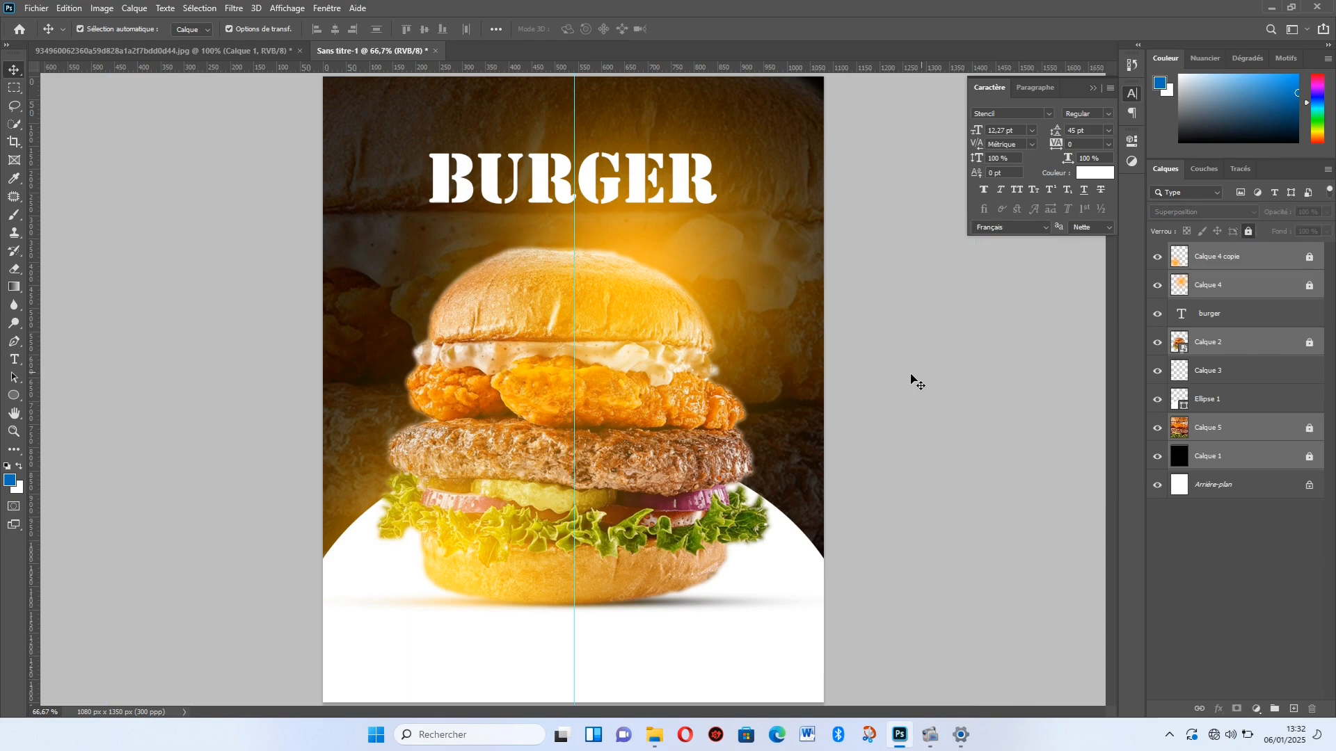
{"action": "left_click", "coordinate": [717, 664]}
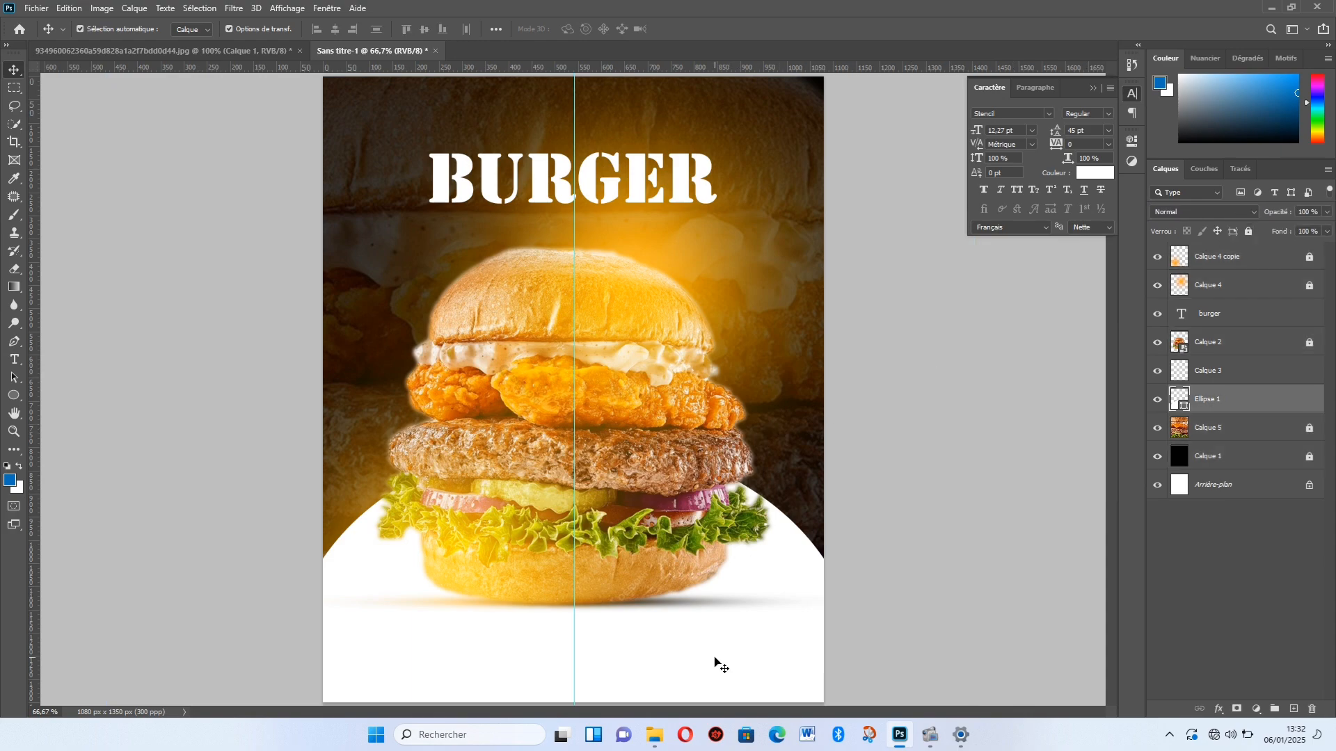
{"action": "left_click", "coordinate": [1249, 231]}
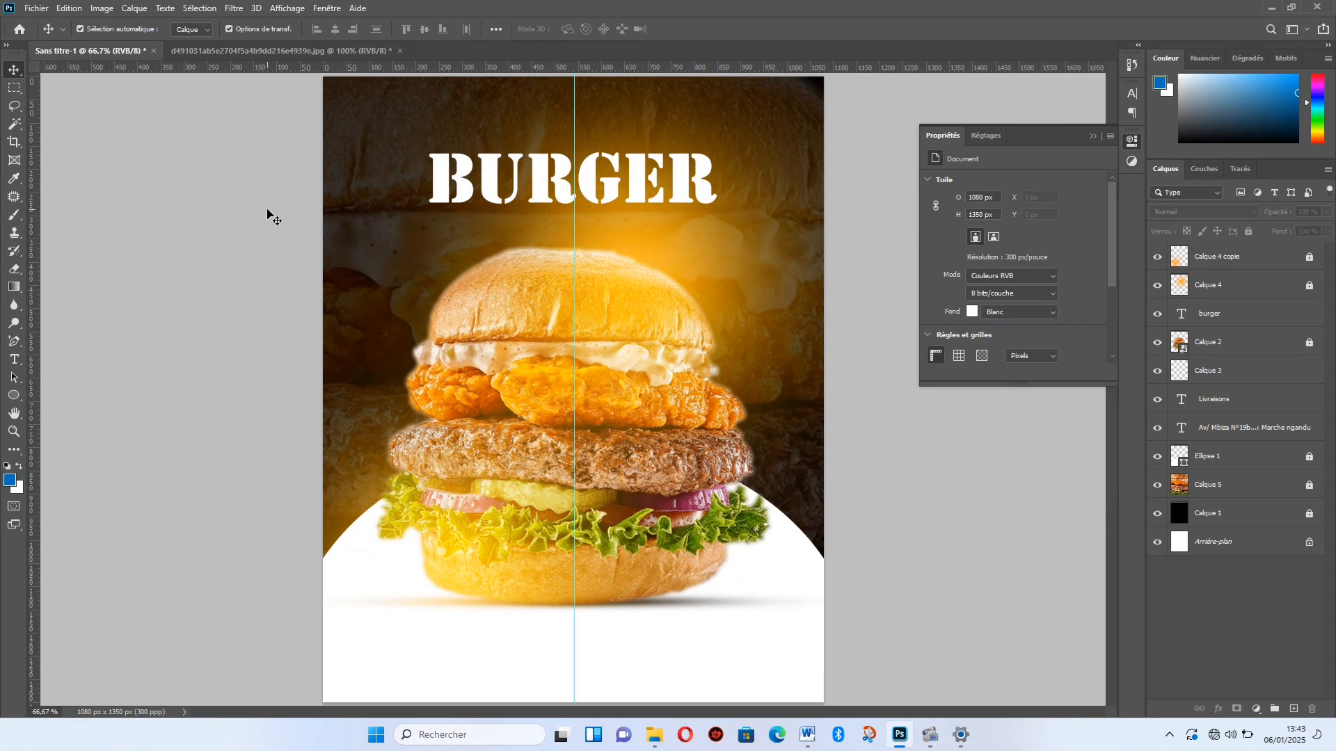
Step: Move the "Livraisons" label and the address text onto the white base and bring both layers to the top of the stack
{"action": "left_click_drag", "start_coordinate": [267, 209], "coordinate": [122, 323]}
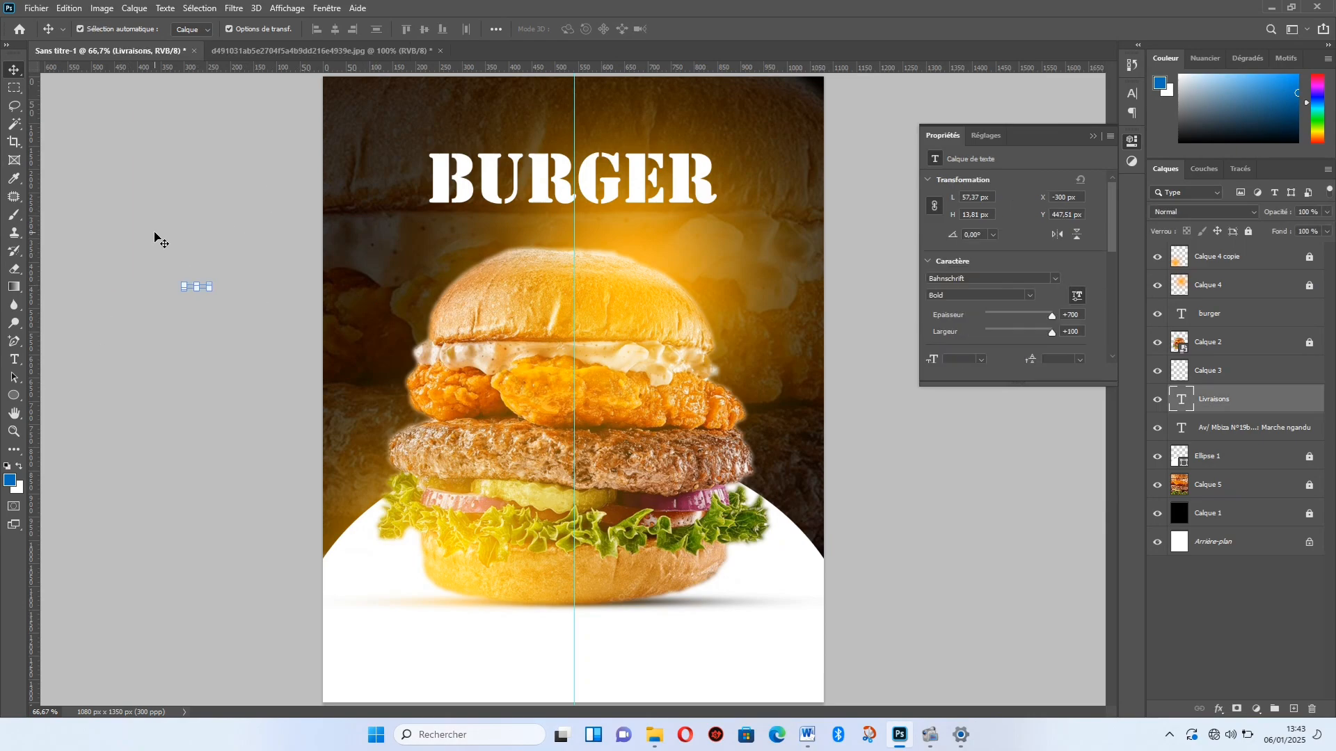
{"action": "left_click_drag", "start_coordinate": [156, 236], "coordinate": [654, 600]}
{"action": "left_click_drag", "start_coordinate": [273, 265], "coordinate": [61, 527]}
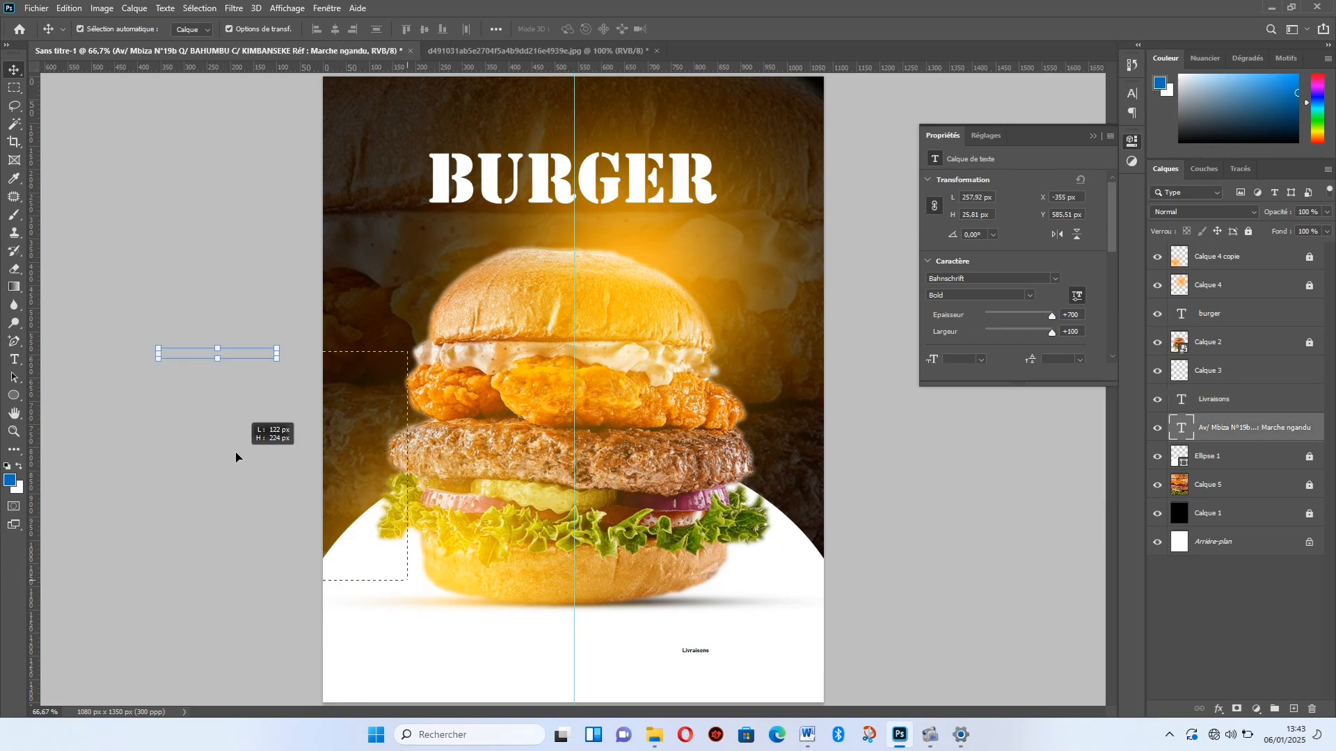
{"action": "left_click_drag", "start_coordinate": [195, 309], "coordinate": [439, 618]}
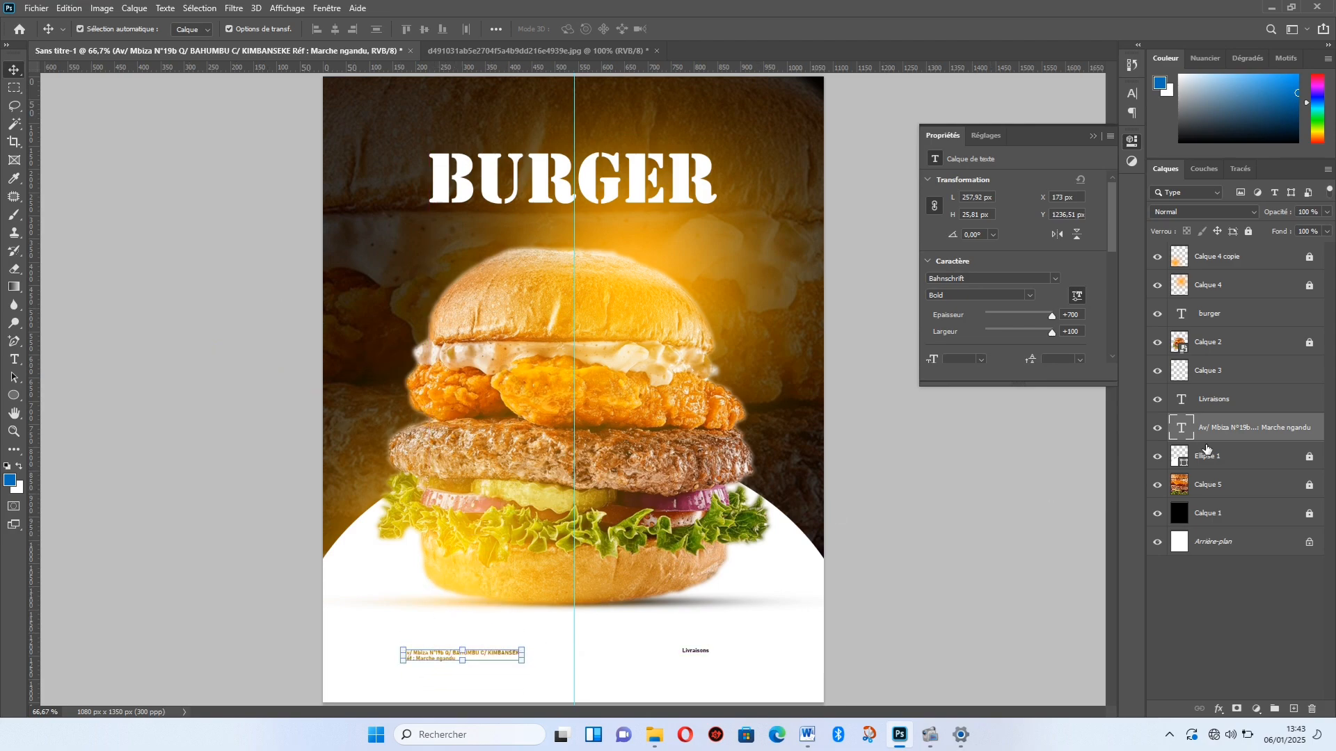
{"action": "left_click", "coordinate": [1255, 409], "text": "ctrl"}
{"action": "left_click_drag", "start_coordinate": [1260, 404], "coordinate": [1219, 253]}
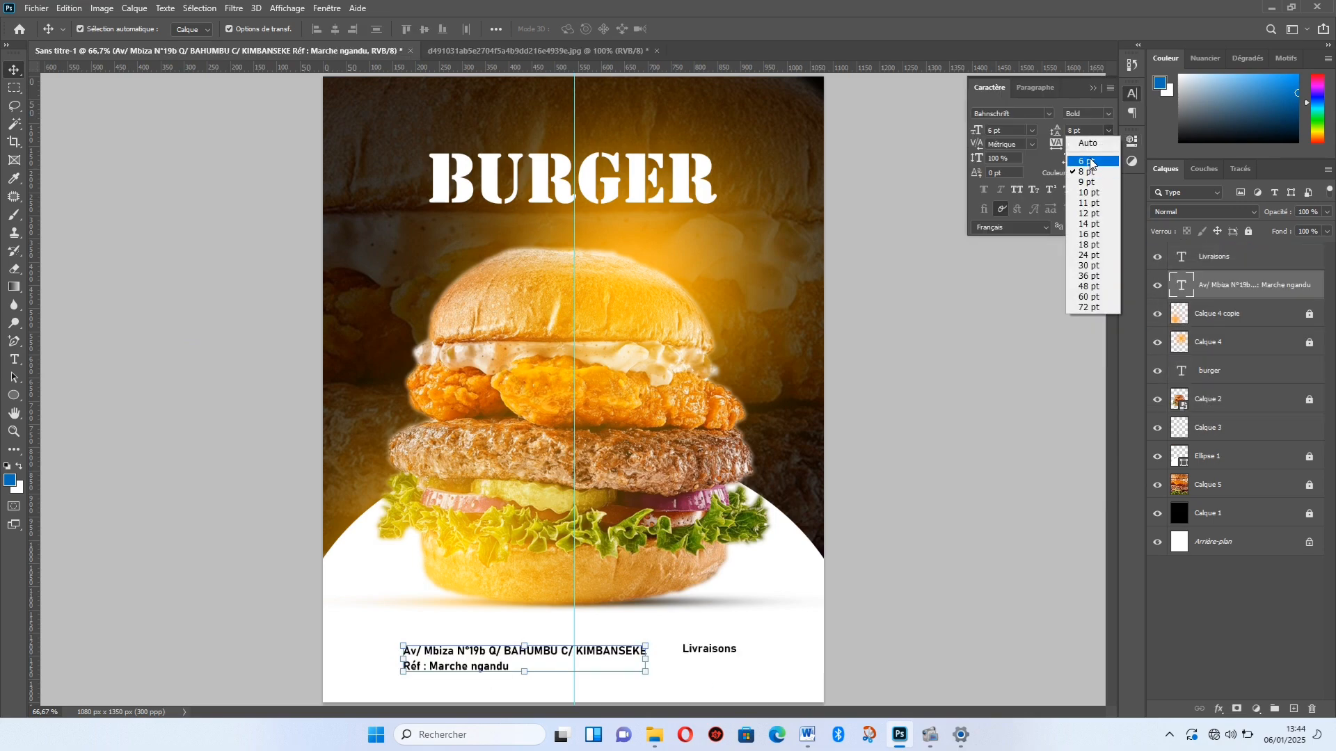
Step: Set the address text's leading to 6 pt and shift the address and "Livraisons" label slightly left on the white base
{"action": "left_click", "coordinate": [1091, 162]}
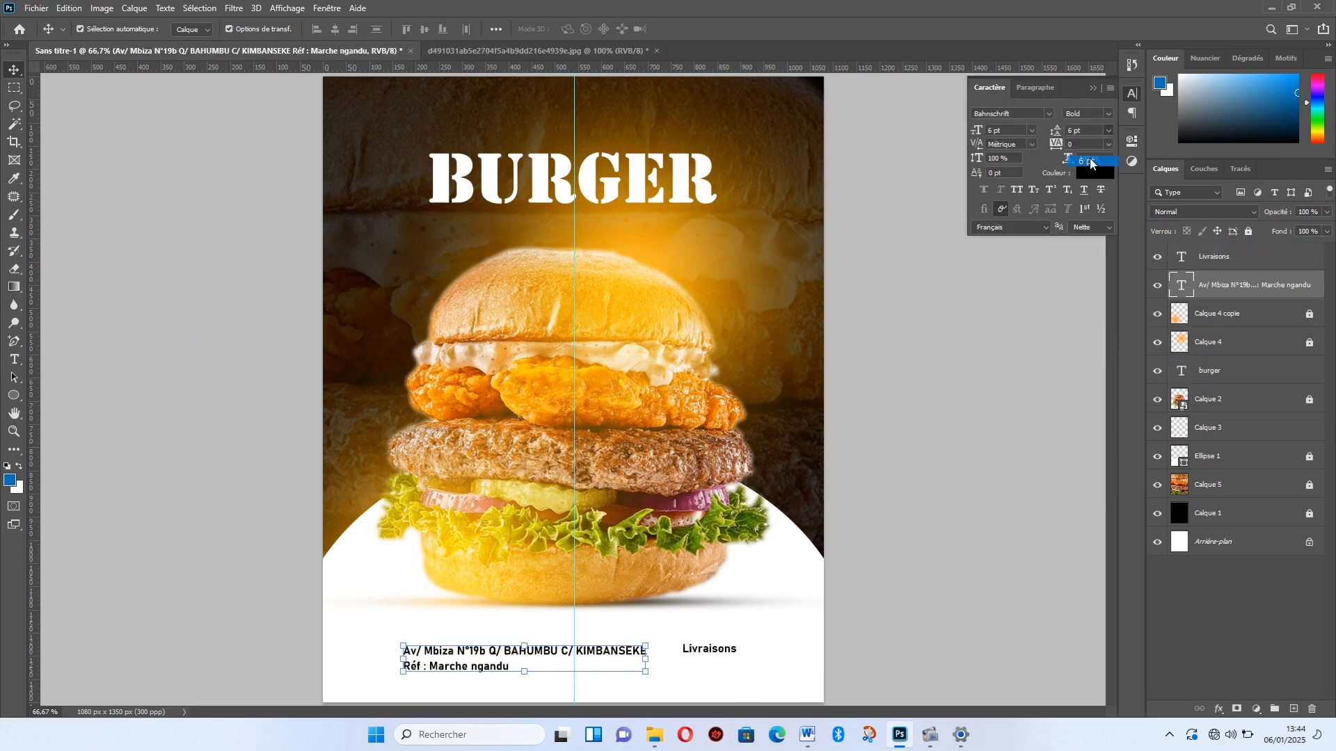
{"action": "left_click", "coordinate": [908, 461]}
{"action": "left_click_drag", "start_coordinate": [496, 659], "coordinate": [459, 663]}
{"action": "left_click_drag", "start_coordinate": [706, 650], "coordinate": [686, 661]}
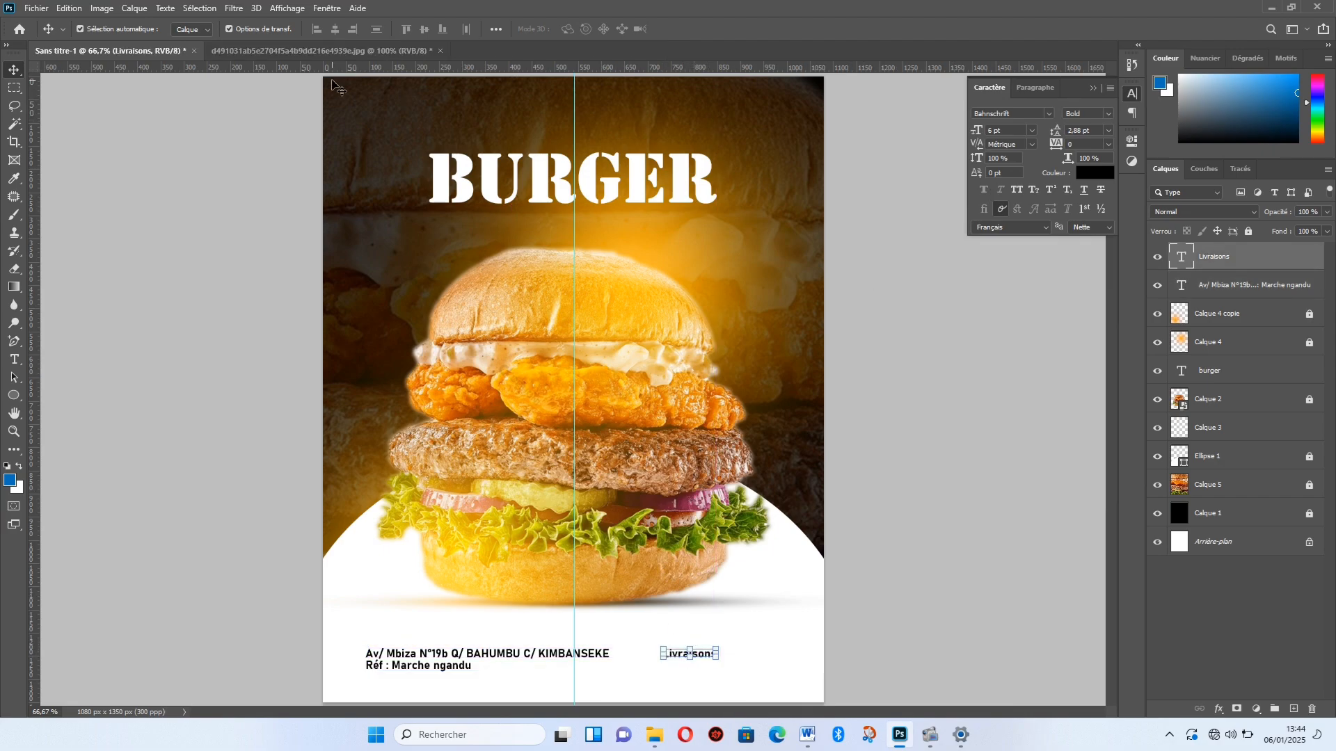
Step: Copy the location pin from the other document, shrink it in front of the address and shift the address clear of it
{"action": "left_click", "coordinate": [309, 51]}
{"action": "mouse_move", "coordinate": [550, 227]}
{"action": "left_mouse_down"}
{"action": "mouse_move", "coordinate": [559, 240]}
{"action": "mouse_move", "coordinate": [149, 53]}
{"action": "mouse_move", "coordinate": [569, 240]}
{"action": "left_mouse_up"}
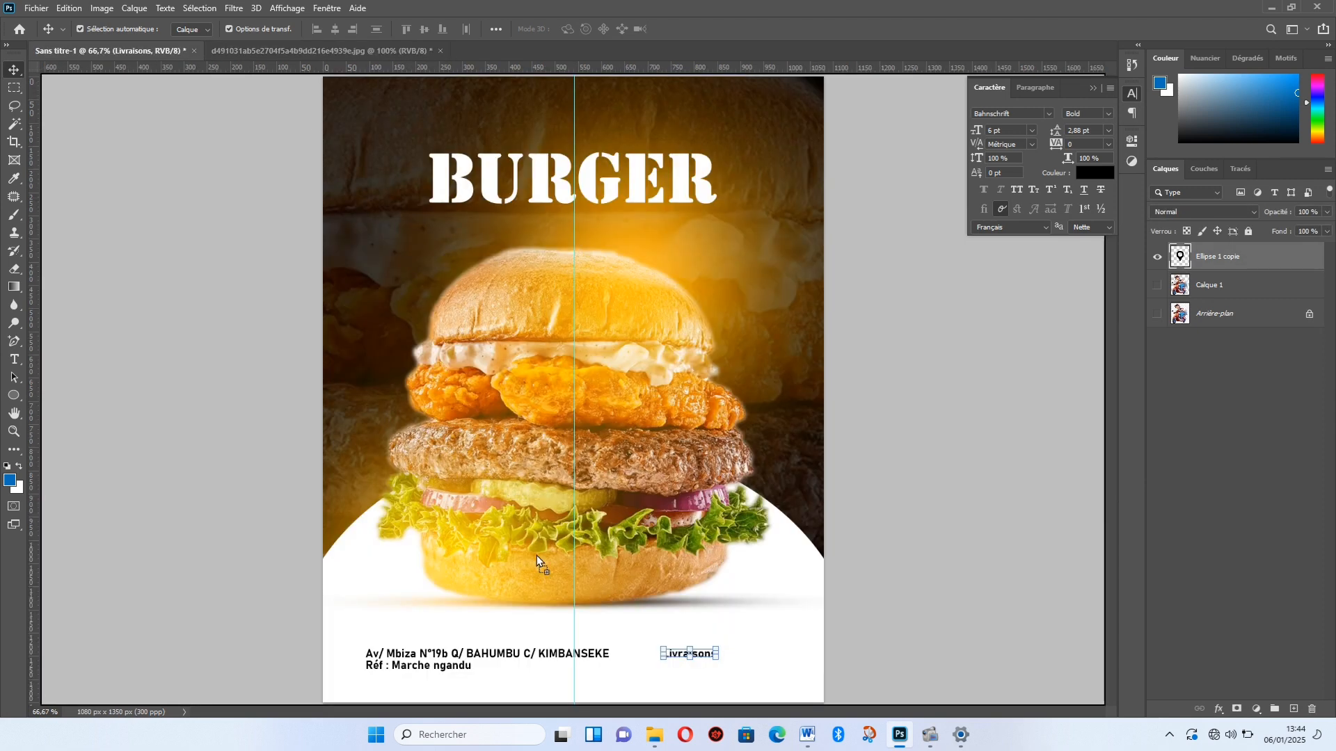
{"action": "left_click_drag", "start_coordinate": [559, 534], "coordinate": [478, 637]}
{"action": "key", "text": "ctrl+t"}
{"action": "left_click_drag", "start_coordinate": [476, 534], "coordinate": [369, 658]}
{"action": "key", "text": "Return"}
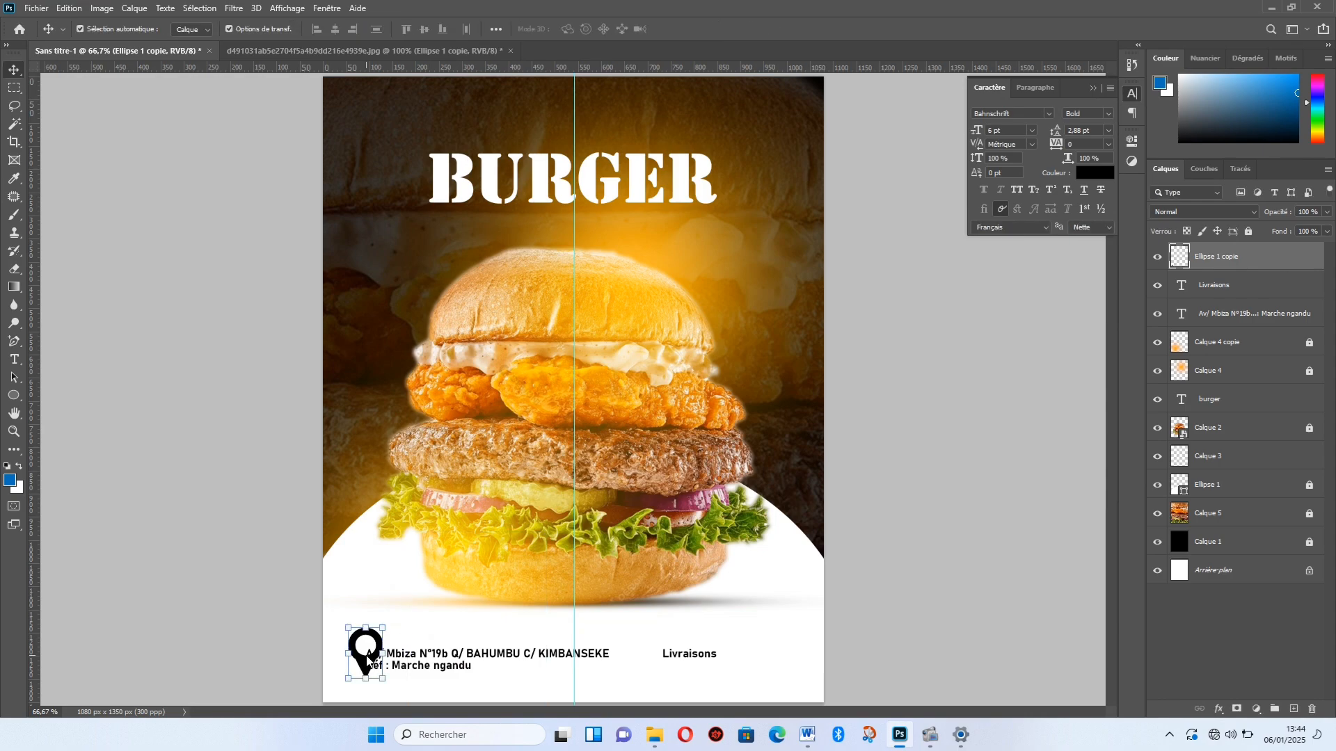
{"action": "left_click_drag", "start_coordinate": [362, 627], "coordinate": [421, 675]}
{"action": "key", "text": "Return"}
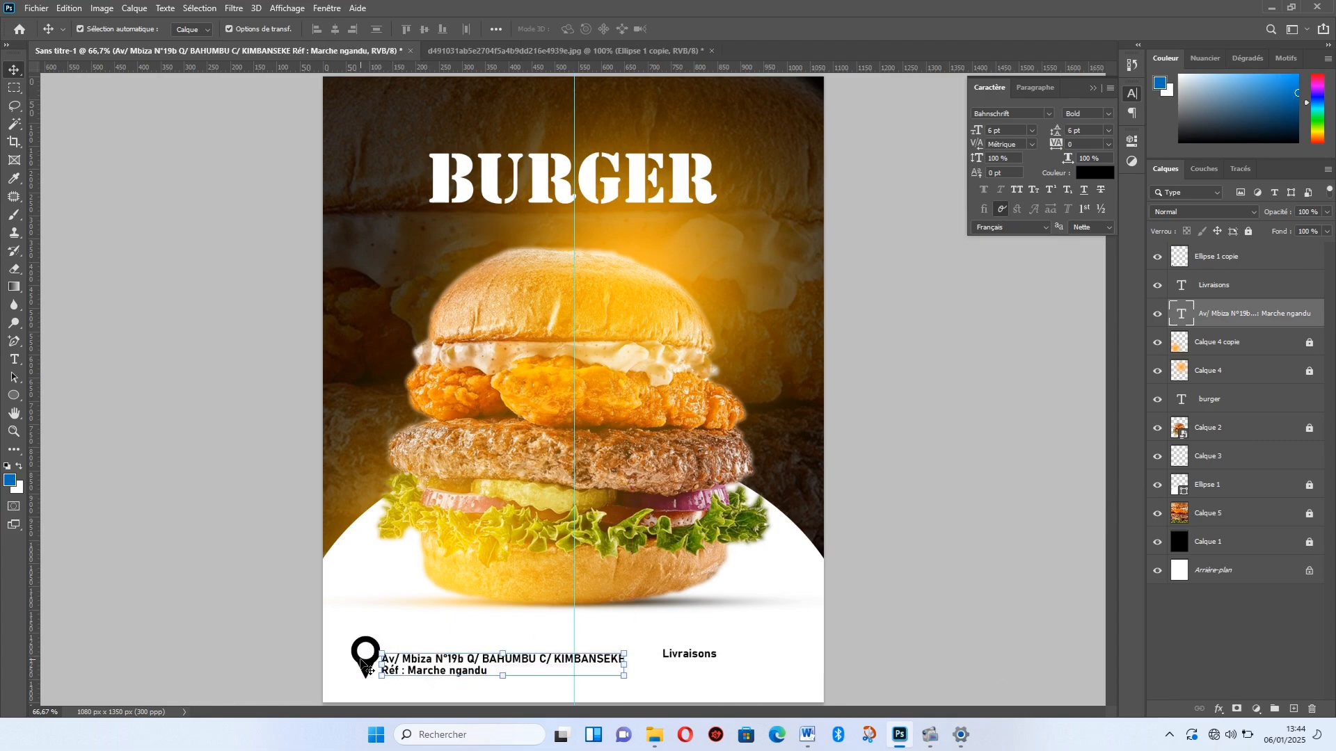
Step: Apply an orange colour overlay (Incrustation couleur) at 100 % opacity to the location pin
{"action": "left_click", "coordinate": [367, 668]}
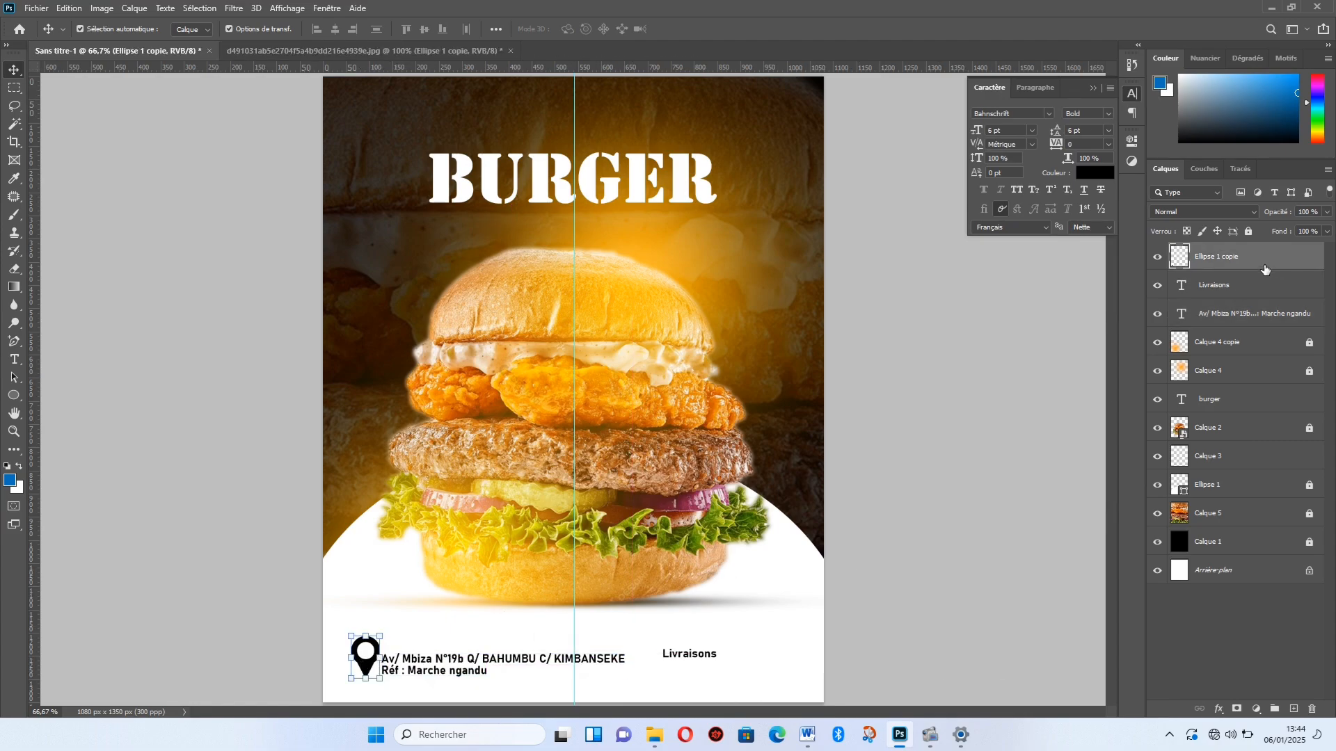
{"action": "double_click", "coordinate": [1265, 268]}
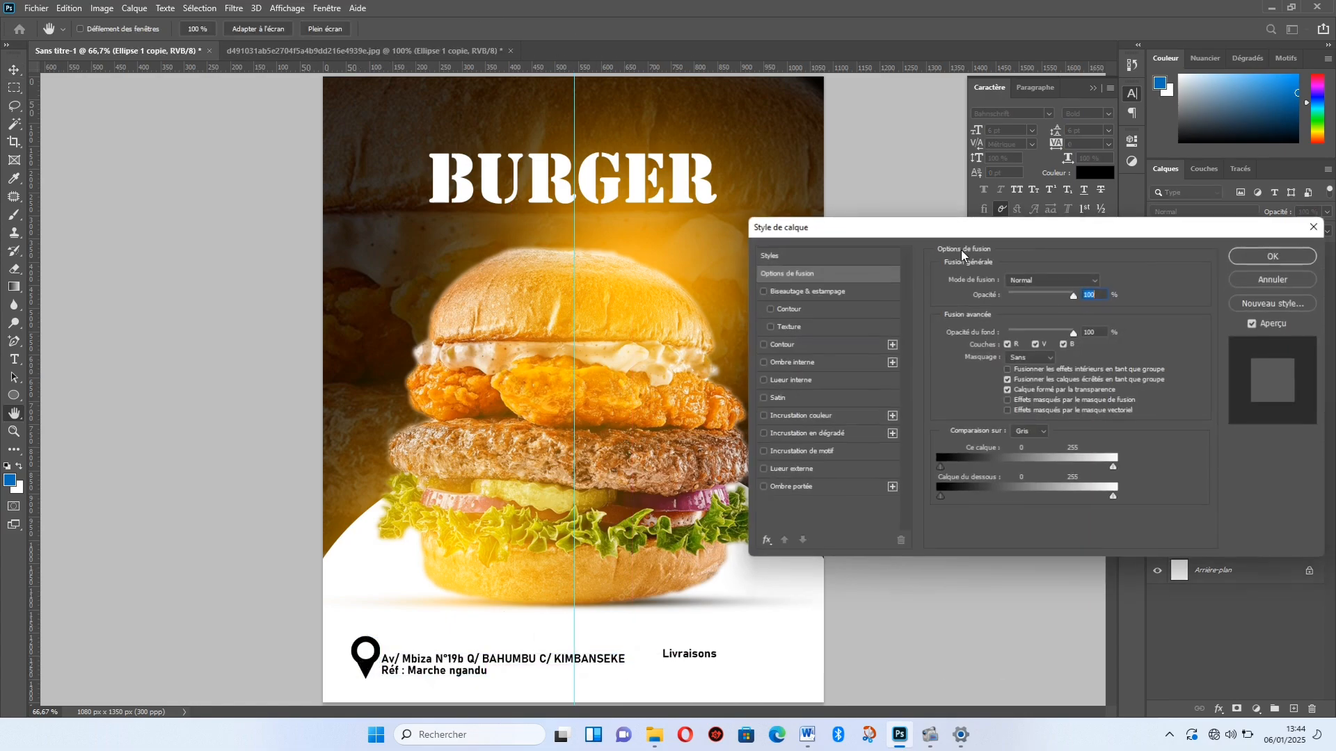
{"action": "left_click", "coordinate": [854, 419]}
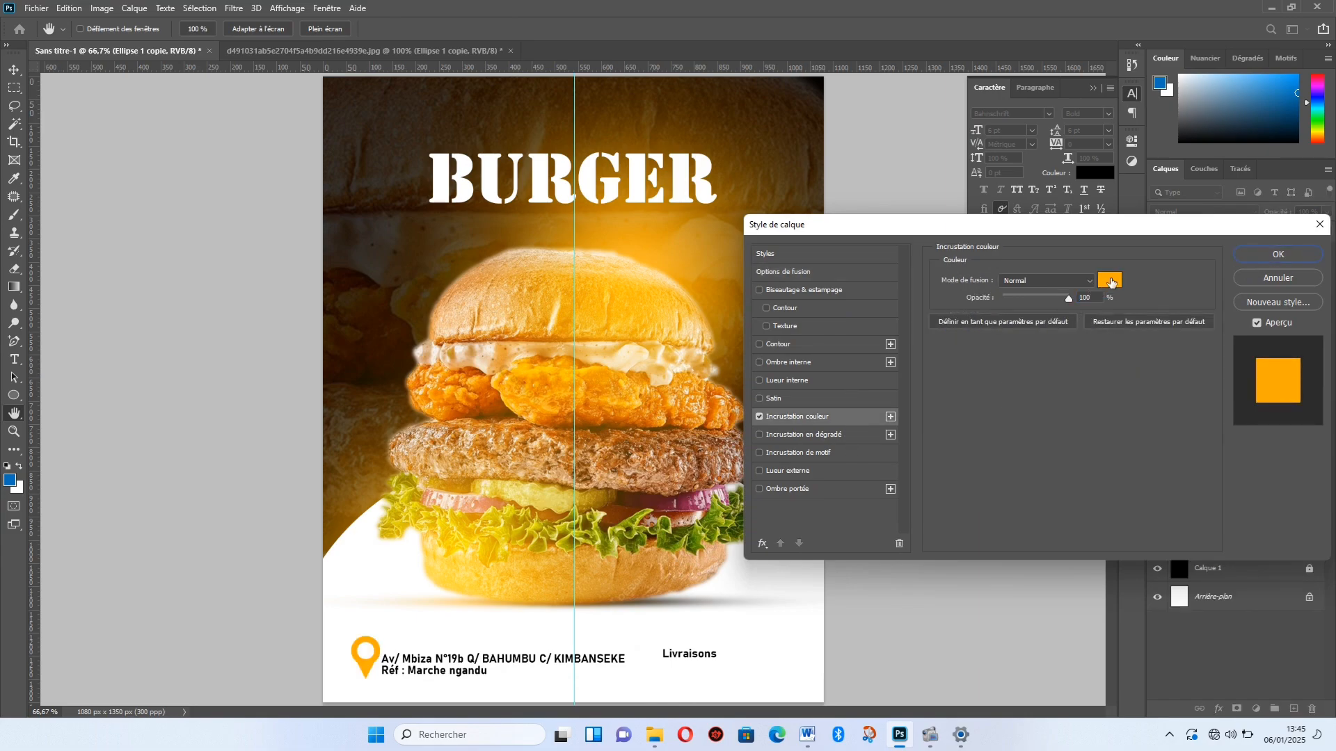
{"action": "key", "text": "Return"}
{"action": "left_click", "coordinate": [839, 498]}
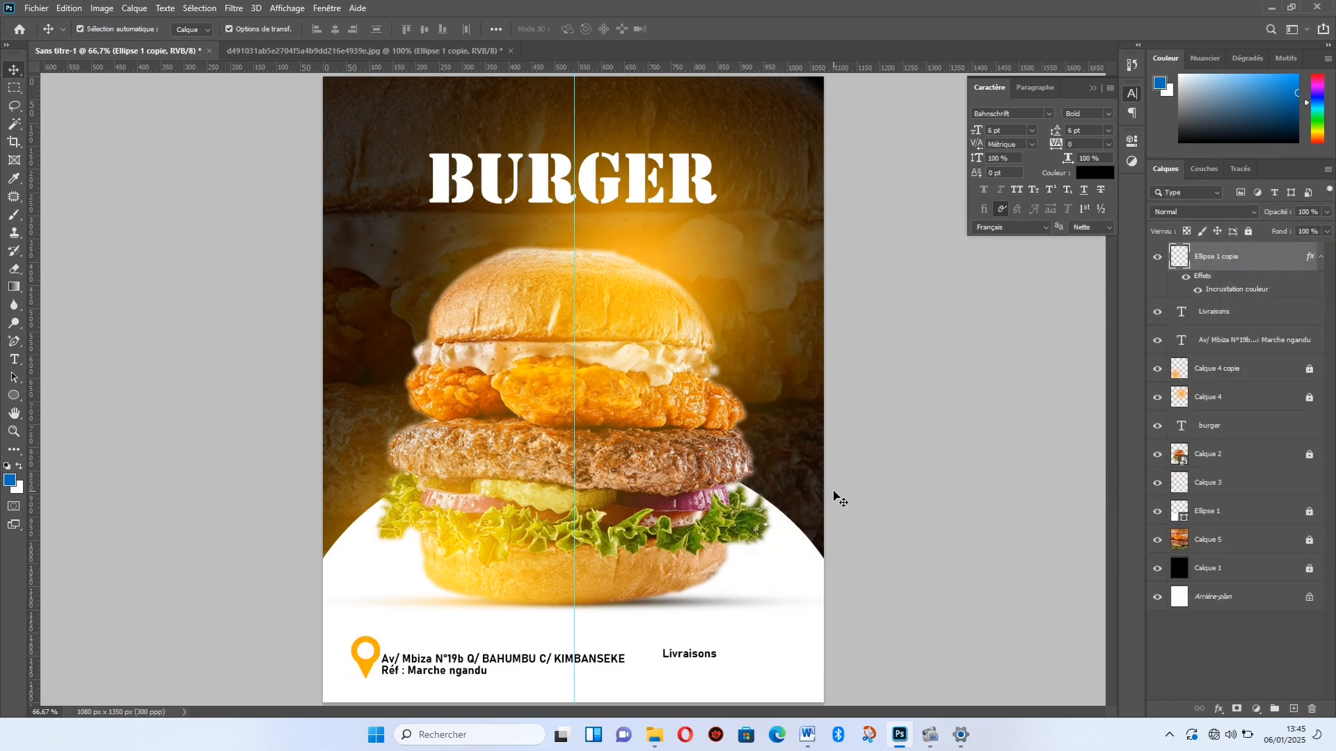
Step: Lower the "Livraisons" label to line up with the first line of the address
{"action": "left_click", "coordinate": [473, 665]}
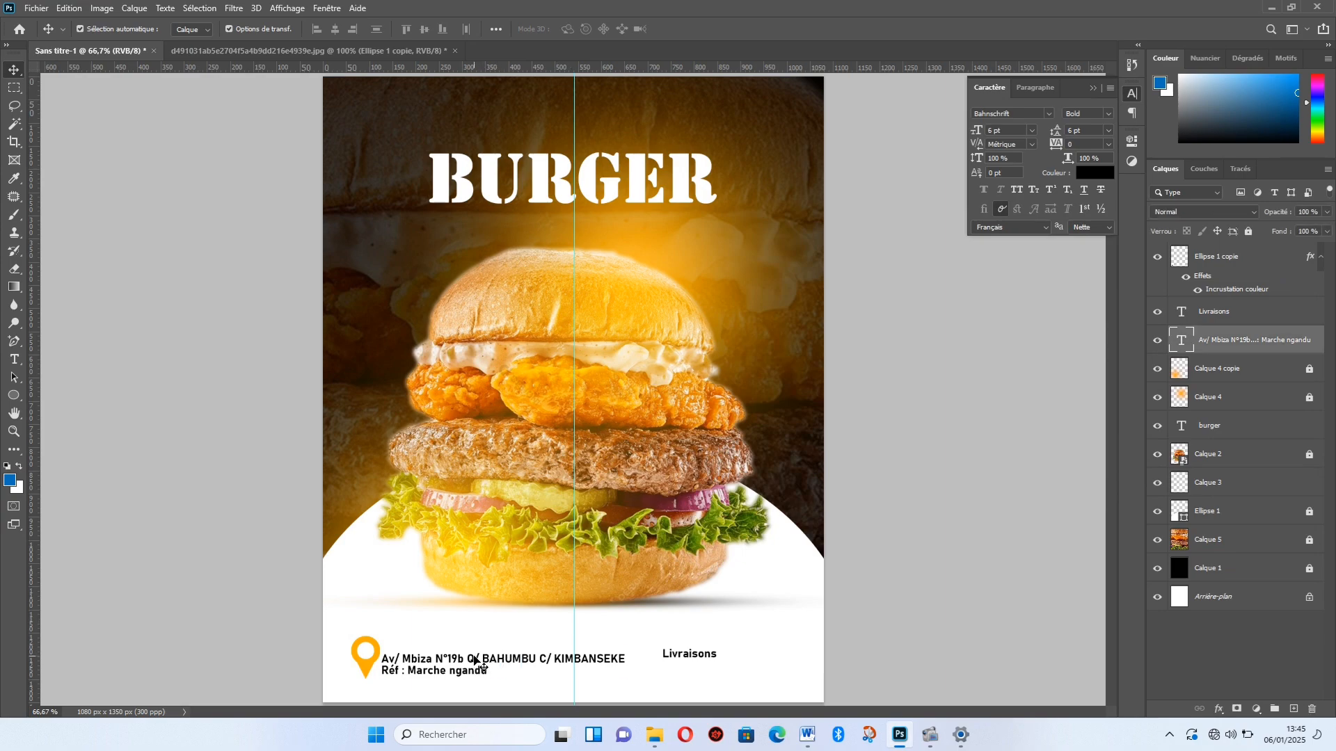
{"action": "left_click", "coordinate": [685, 659]}
{"action": "left_click_drag", "start_coordinate": [704, 658], "coordinate": [703, 663]}
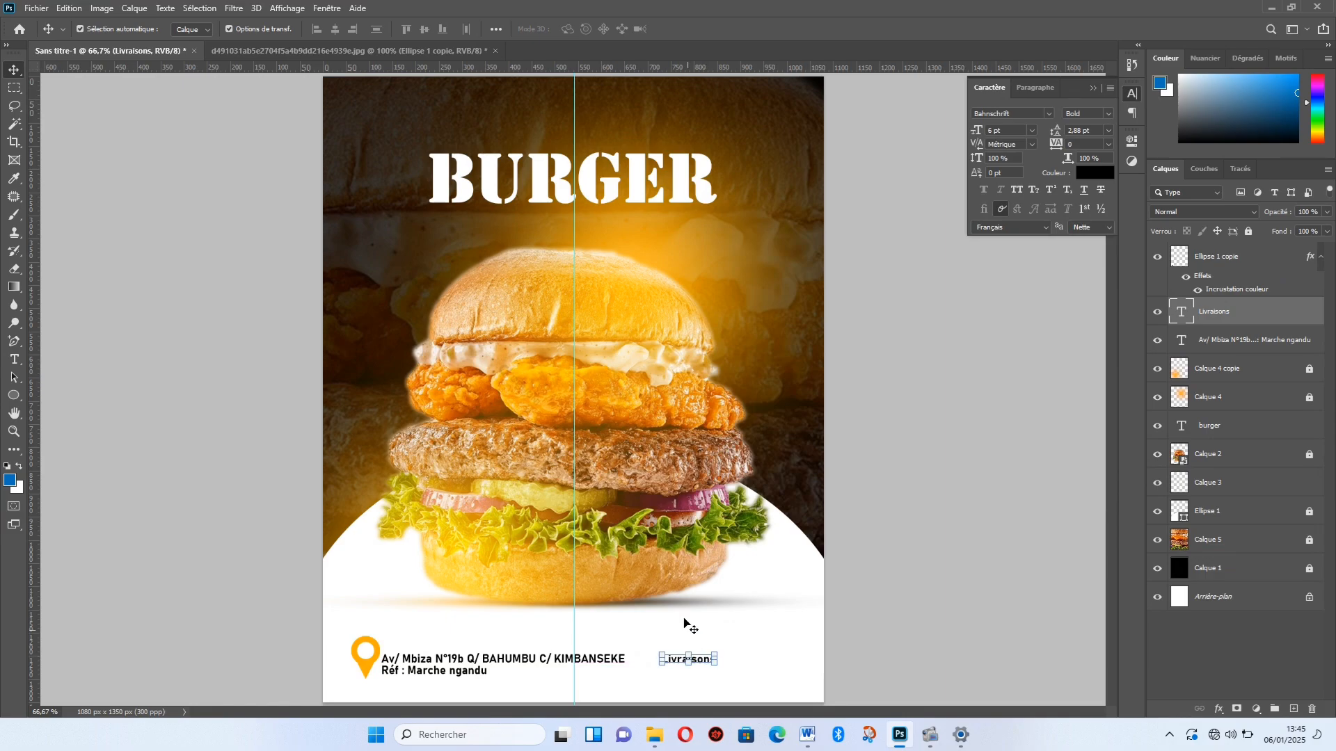
Step: Copy the scooter delivery rider from the other document onto the poster, shrink it and place it in front of "Livraisons"
{"action": "left_click", "coordinate": [344, 51]}
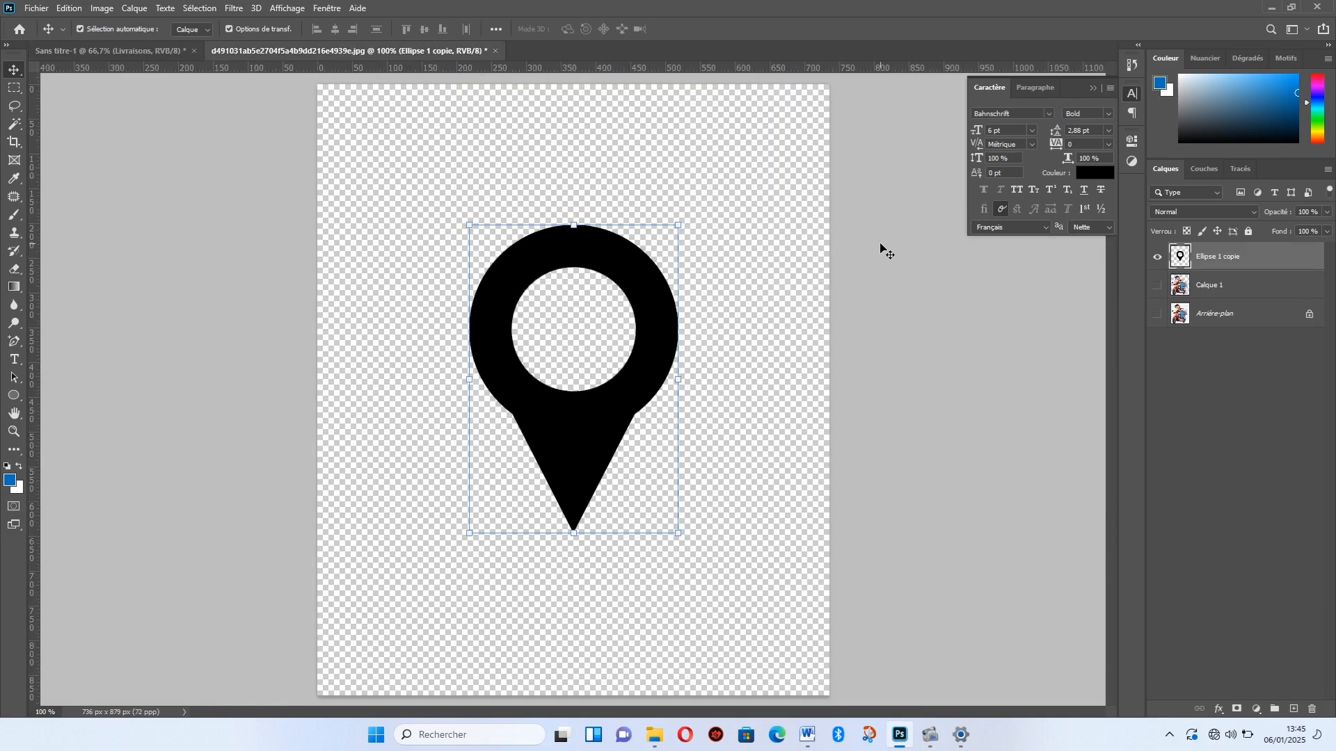
{"action": "left_click", "coordinate": [1158, 260]}
{"action": "left_click", "coordinate": [1157, 286]}
{"action": "left_click_drag", "start_coordinate": [445, 140], "coordinate": [694, 494]}
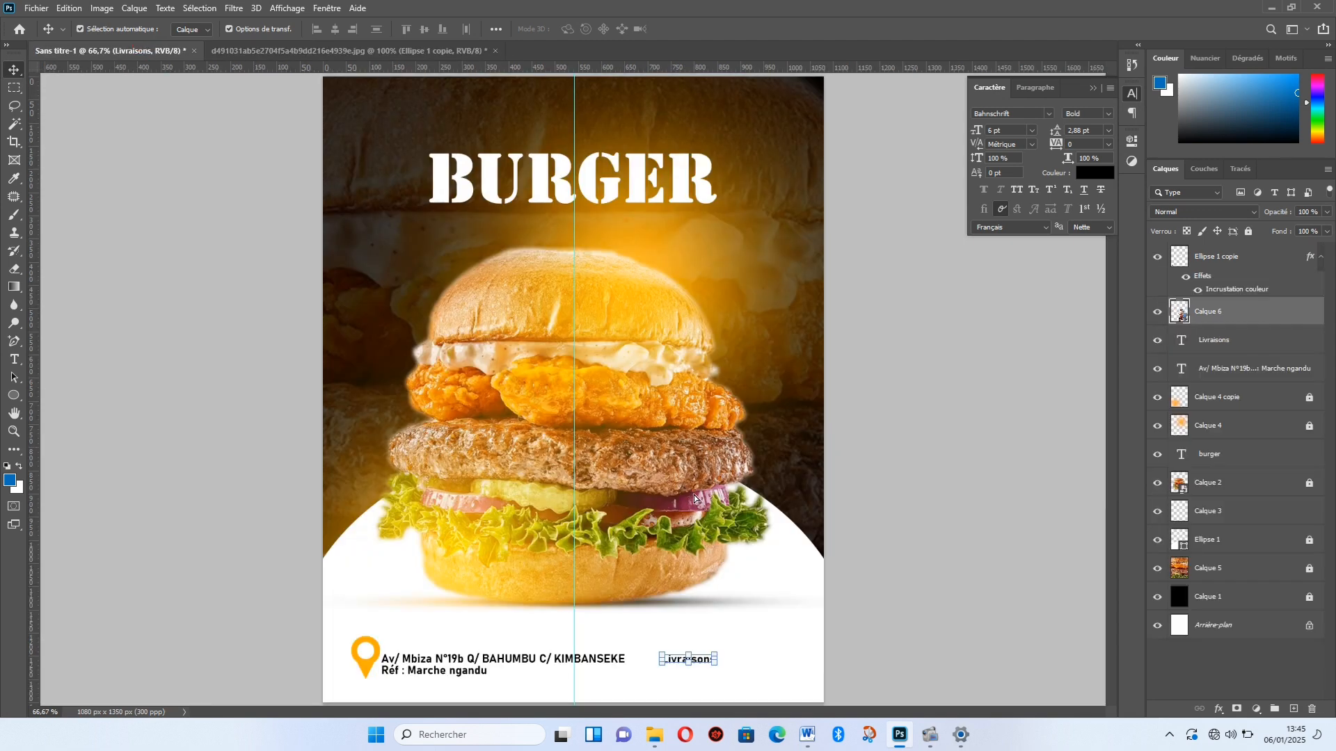
{"action": "left_click_drag", "start_coordinate": [684, 285], "coordinate": [747, 655]}
{"action": "key", "text": "Return"}
Step: Duplicate the "Livraisons" label just below the original and replace its text with the delivery phone number
{"action": "left_click", "coordinate": [754, 667]}
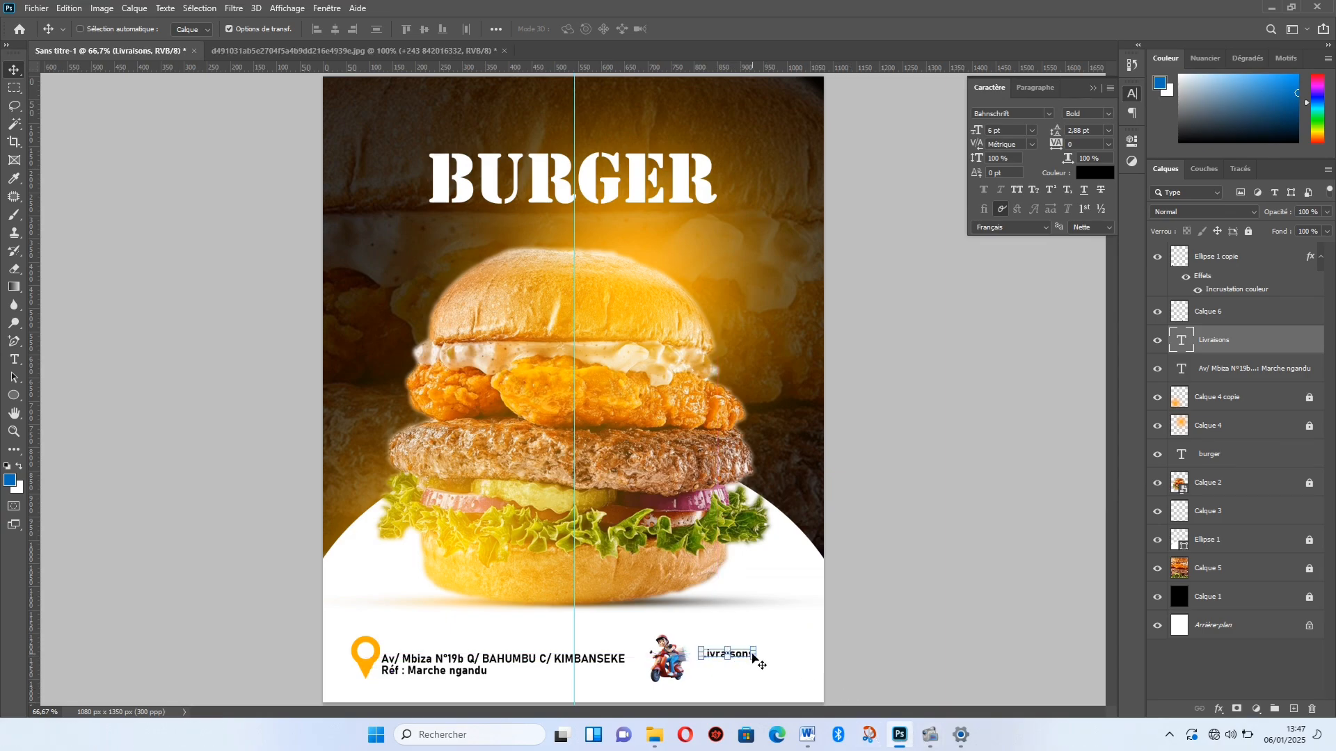
{"action": "key", "text": "ctrl+j"}
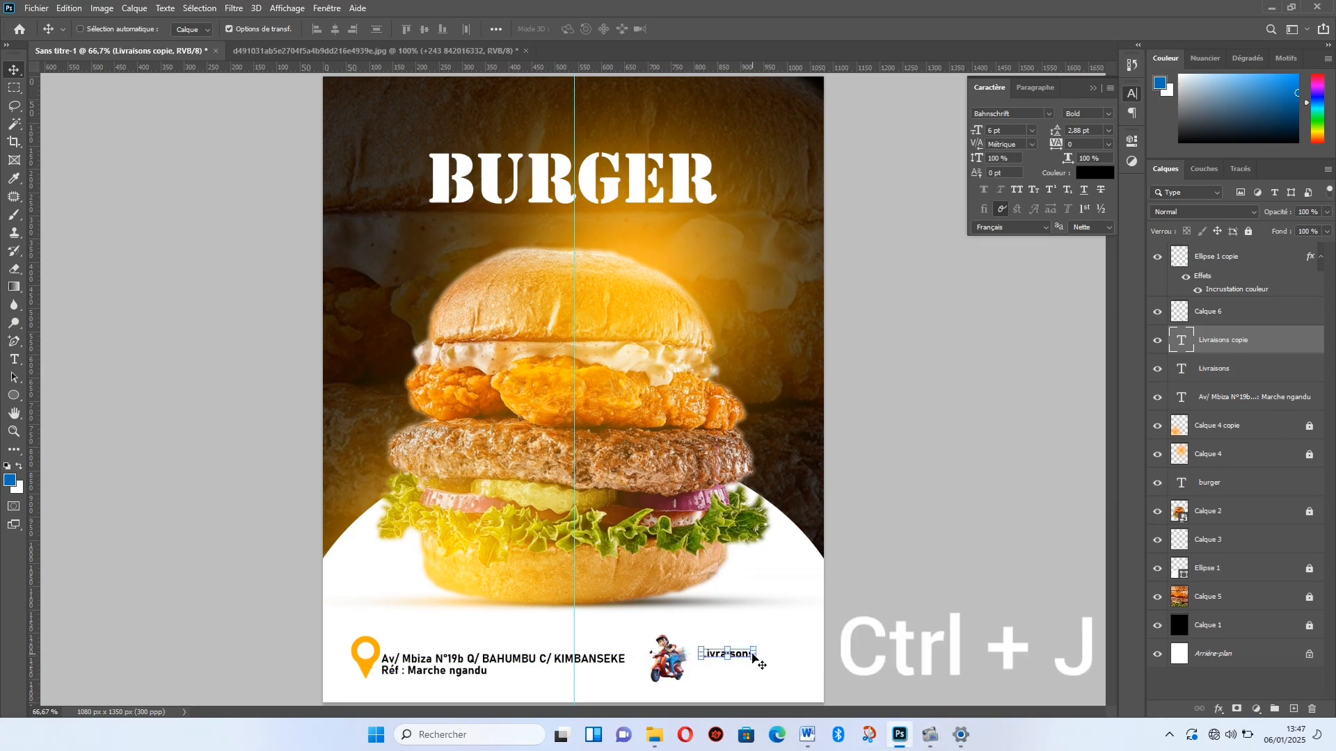
{"action": "key", "text": "shift+Down"}
{"action": "key", "text": "shift+Down"}
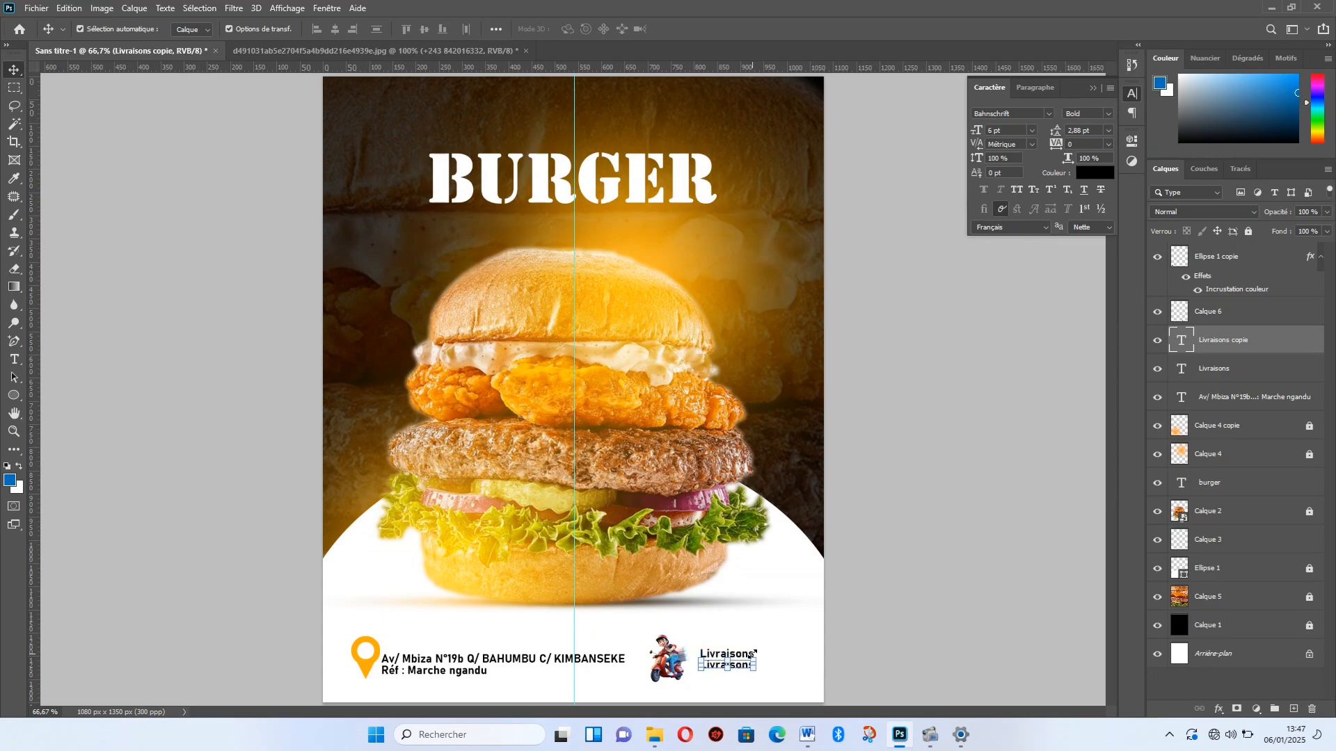
{"action": "double_click", "coordinate": [1181, 341]}
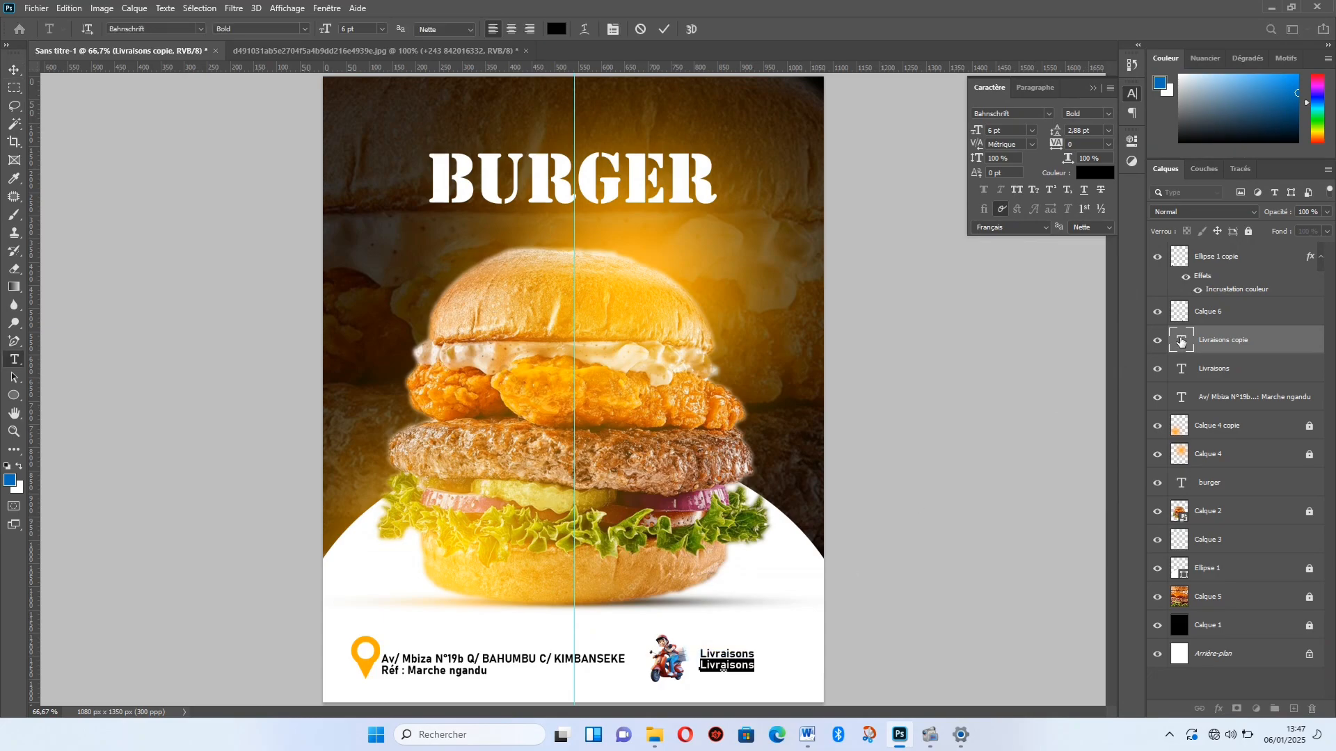
{"action": "key", "text": "ctrl+Return"}
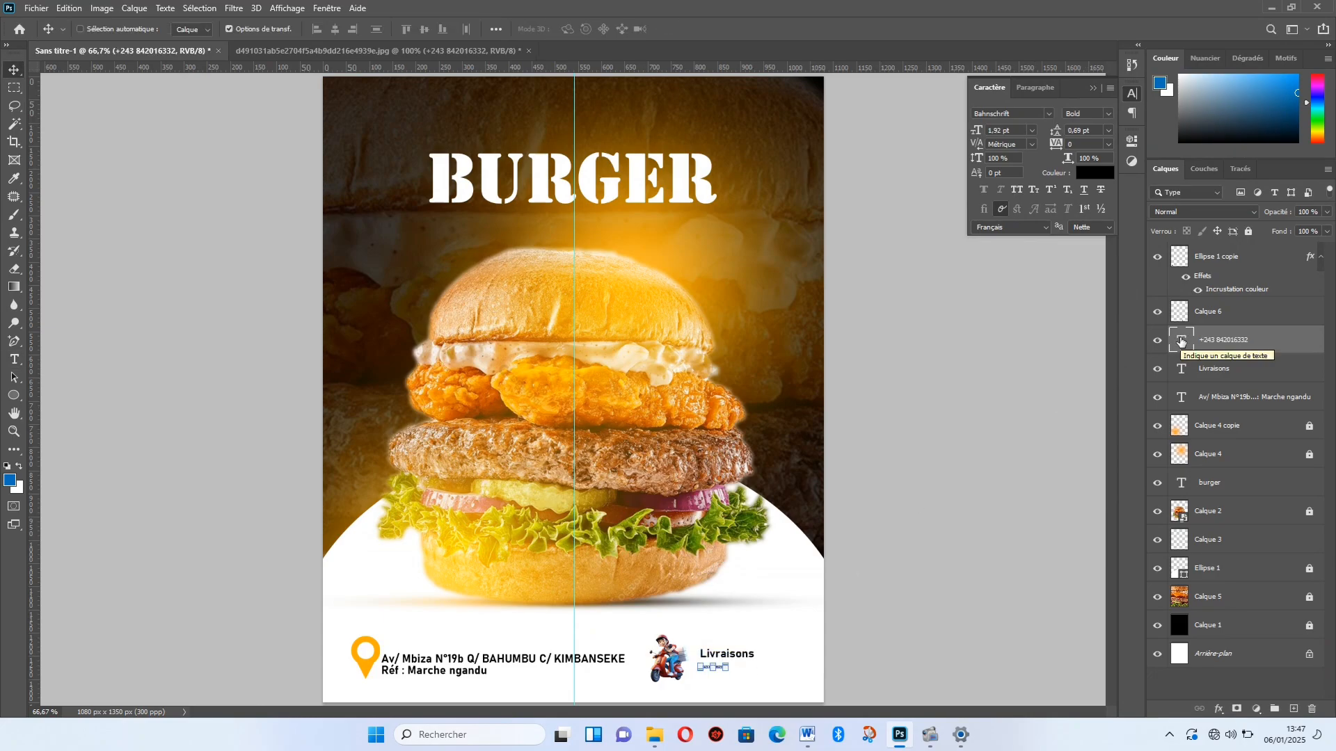
Step: Set the phone number's font size to 6 pt
{"action": "left_click", "coordinate": [1034, 130]}
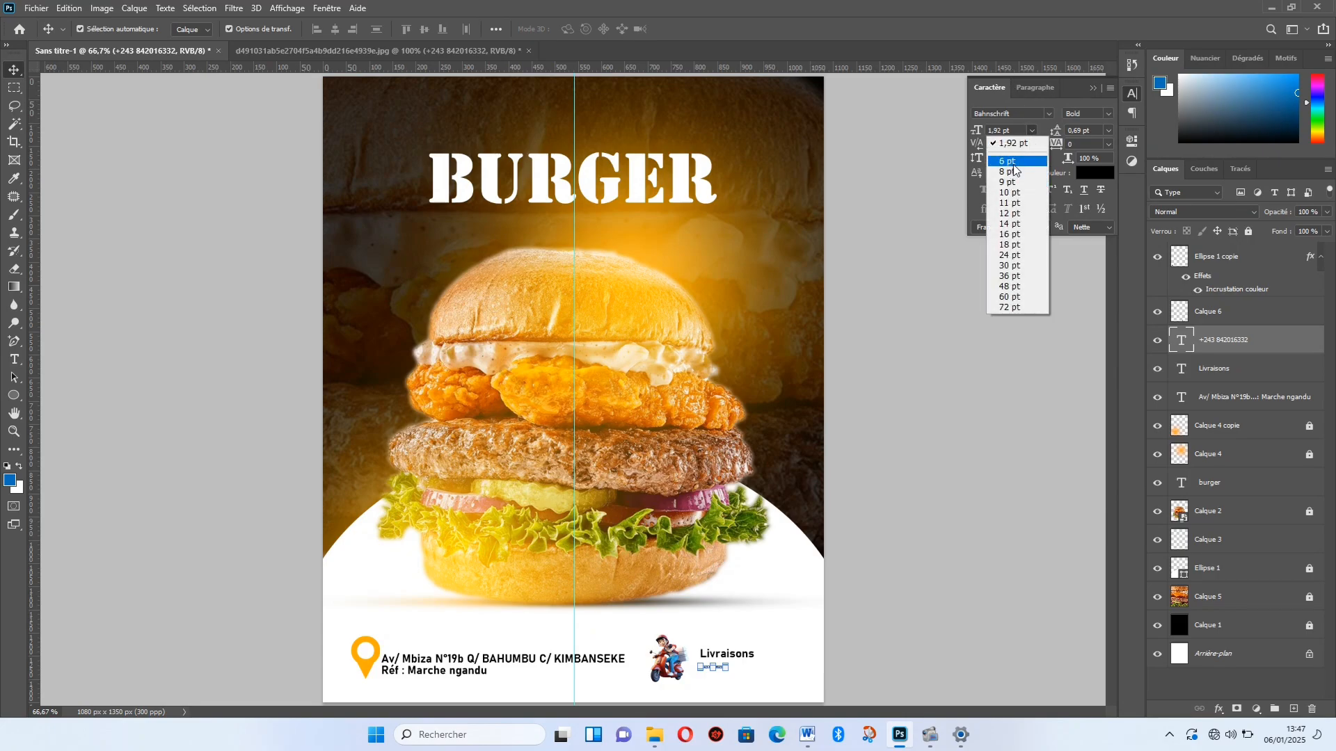
{"action": "left_click", "coordinate": [1012, 162]}
{"action": "left_click", "coordinate": [929, 597]}
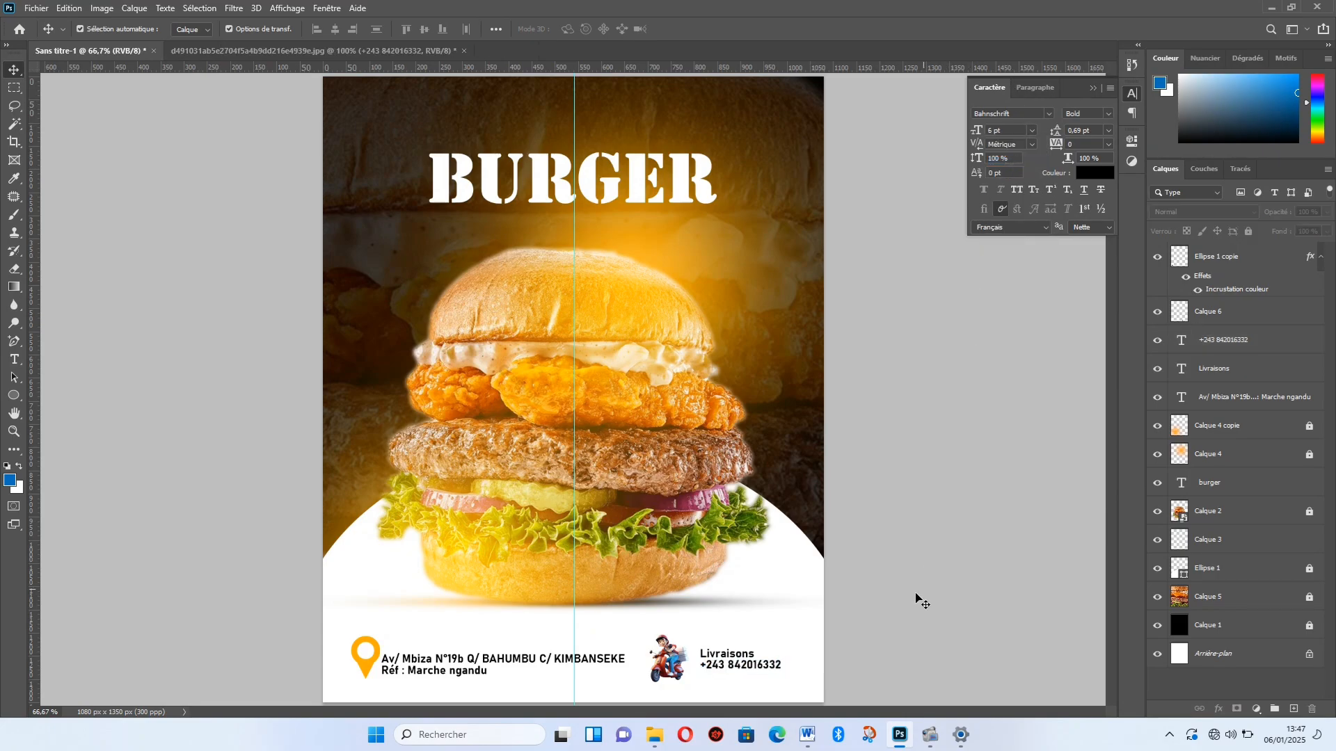
Step: Tighten the gap between the scooter rider and the delivery text and shift the whole contact row slightly right
{"action": "left_click_drag", "start_coordinate": [763, 652], "coordinate": [723, 675]}
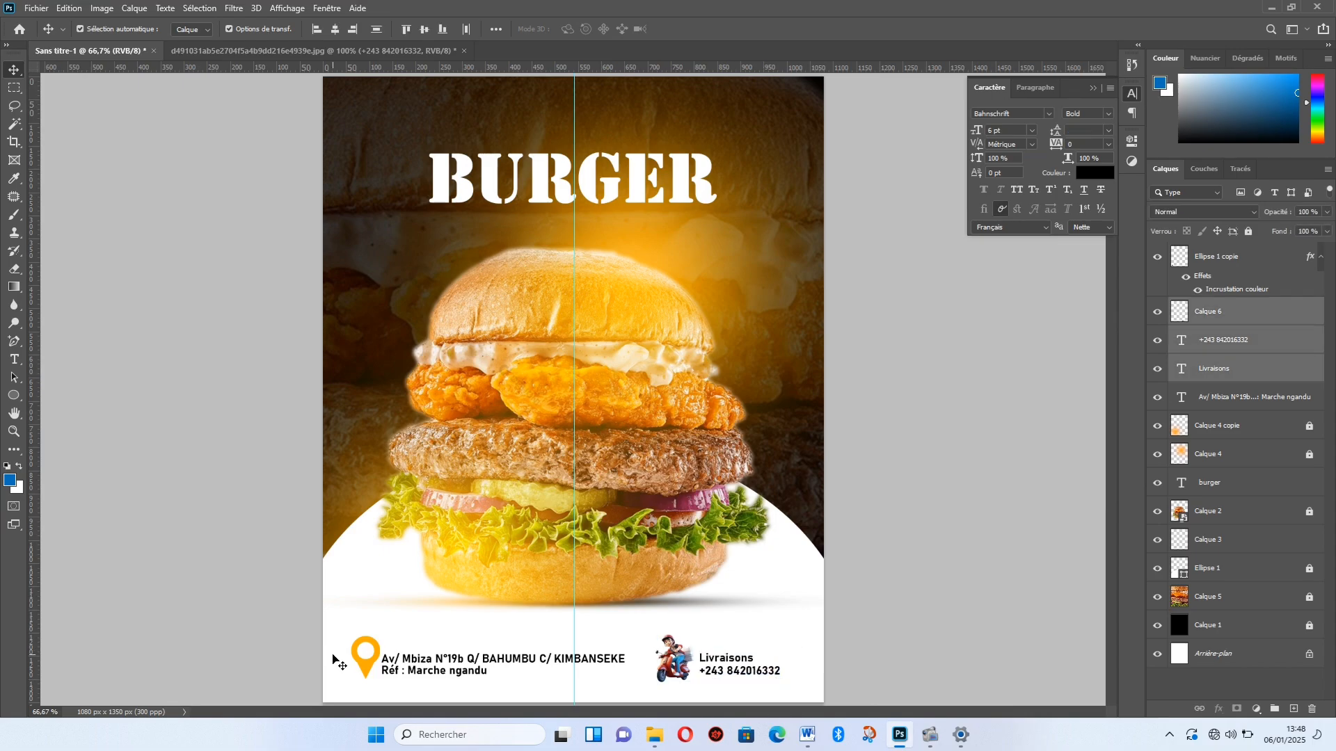
{"action": "left_click_drag", "start_coordinate": [339, 665], "coordinate": [786, 692]}
{"action": "left_click_drag", "start_coordinate": [597, 663], "coordinate": [605, 664]}
{"action": "key", "text": "Right"}
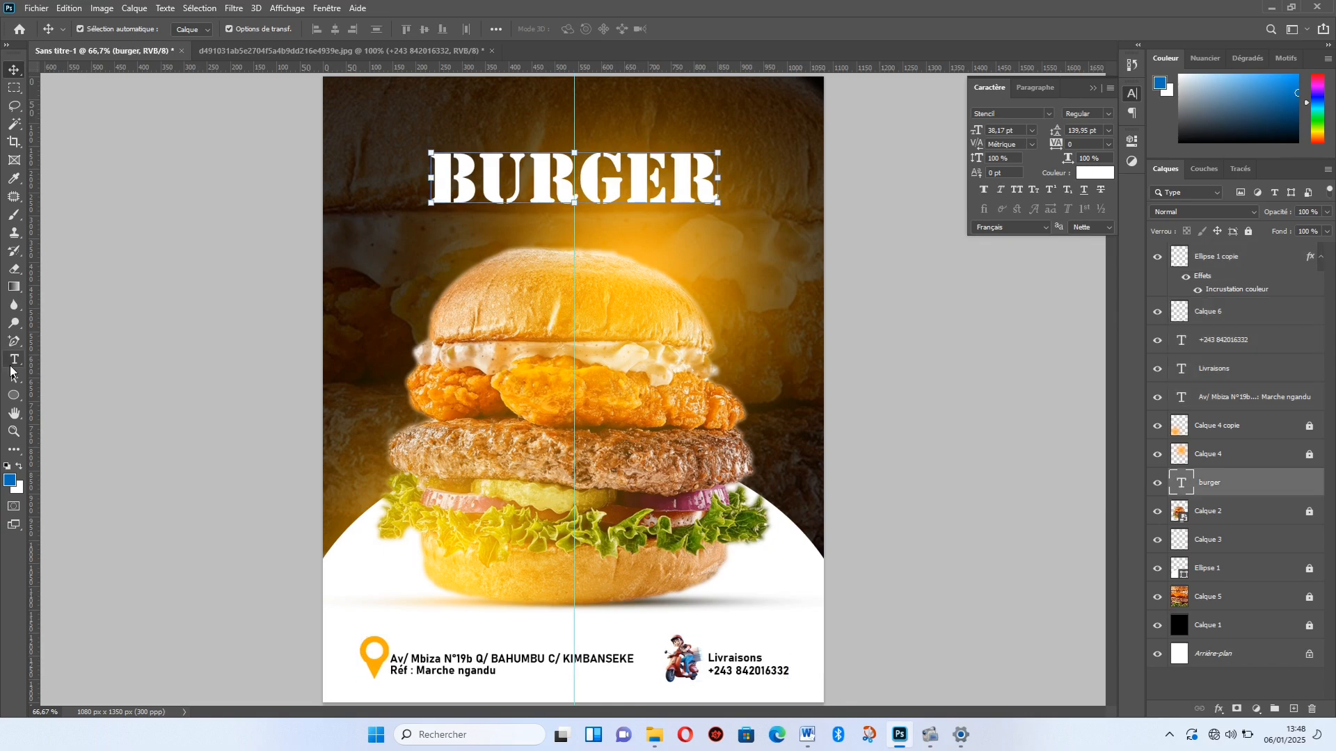
Step: Warp the BURGER title with the horizontal Renflement style at +19 % inflexion
{"action": "left_click", "coordinate": [13, 363]}
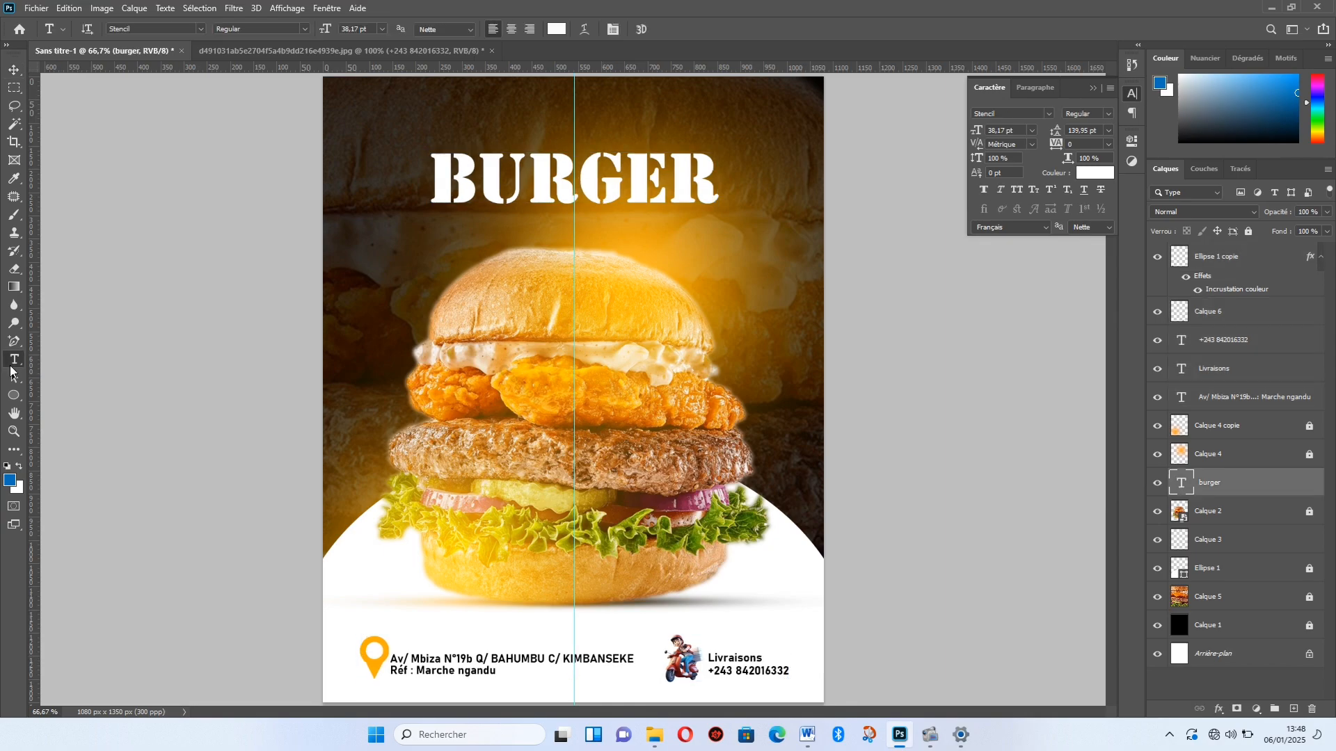
{"action": "left_click", "coordinate": [583, 28]}
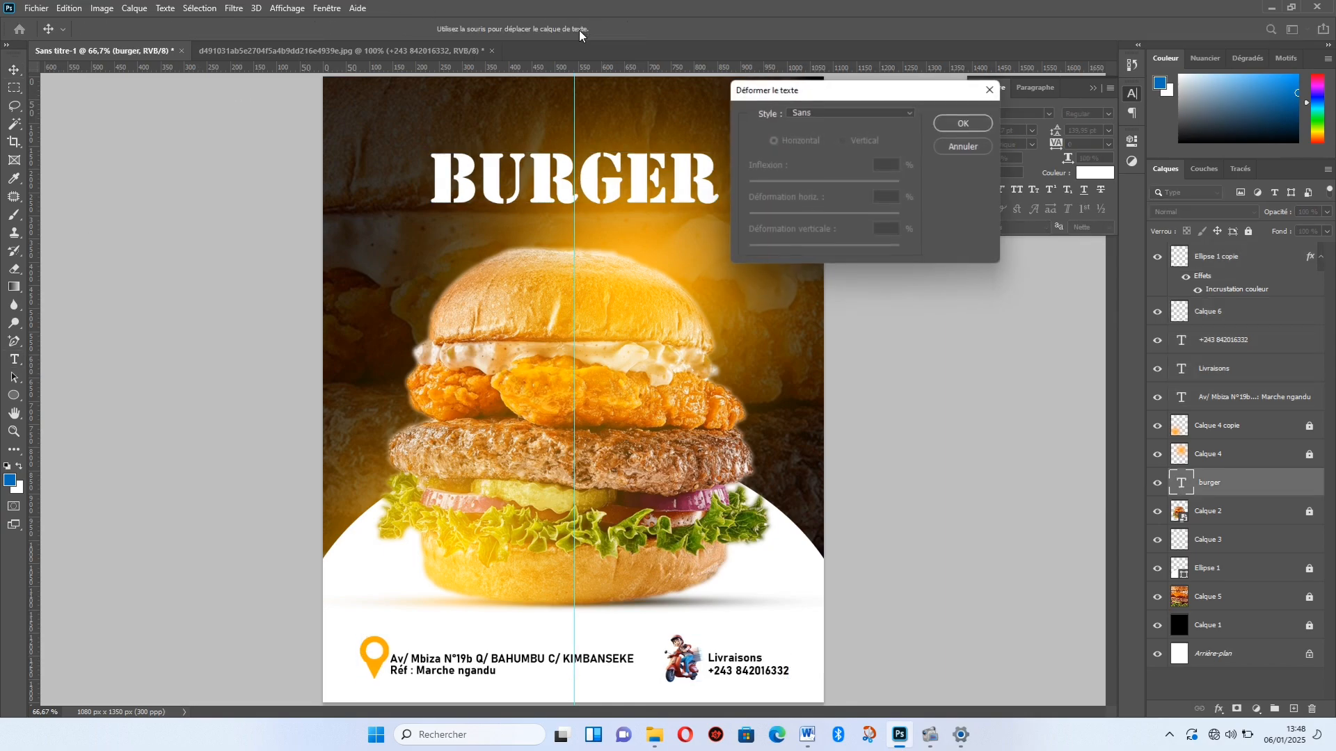
{"action": "left_click", "coordinate": [822, 113]}
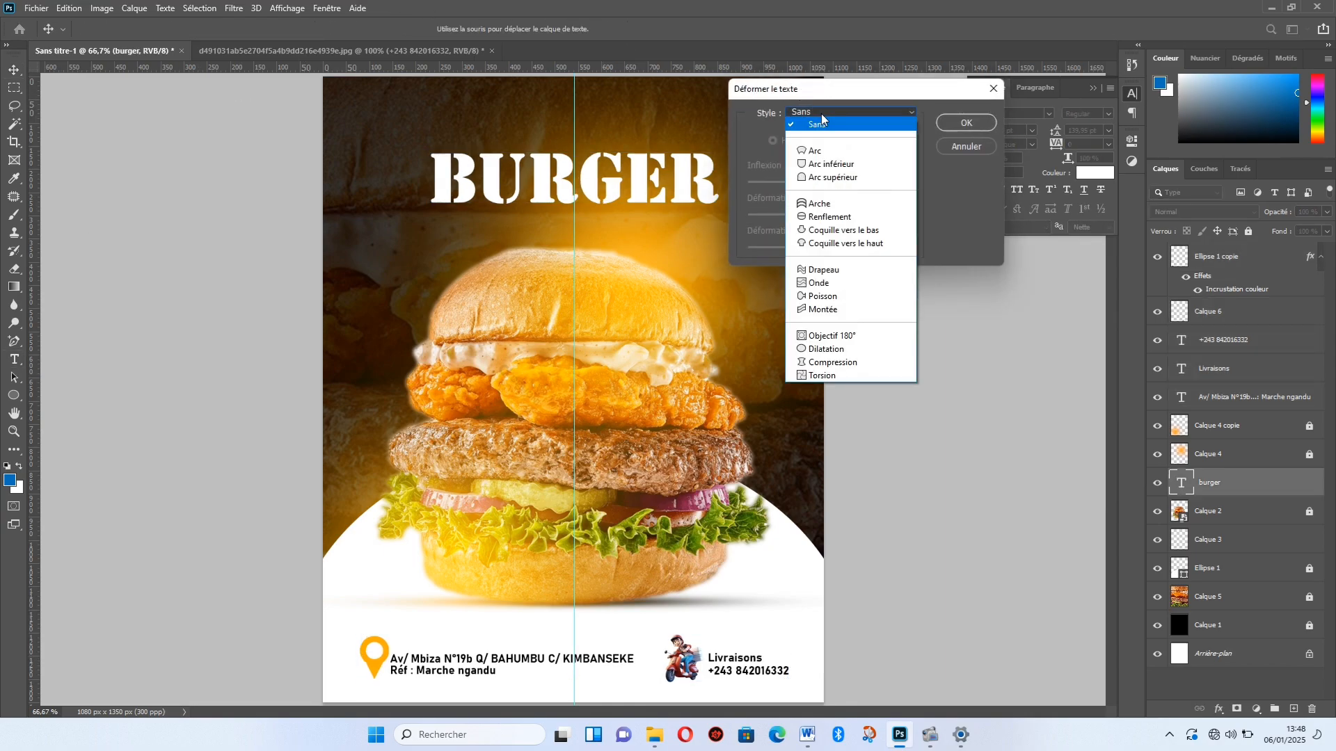
{"action": "left_click", "coordinate": [818, 217]}
{"action": "left_click_drag", "start_coordinate": [838, 182], "coordinate": [946, 198]}
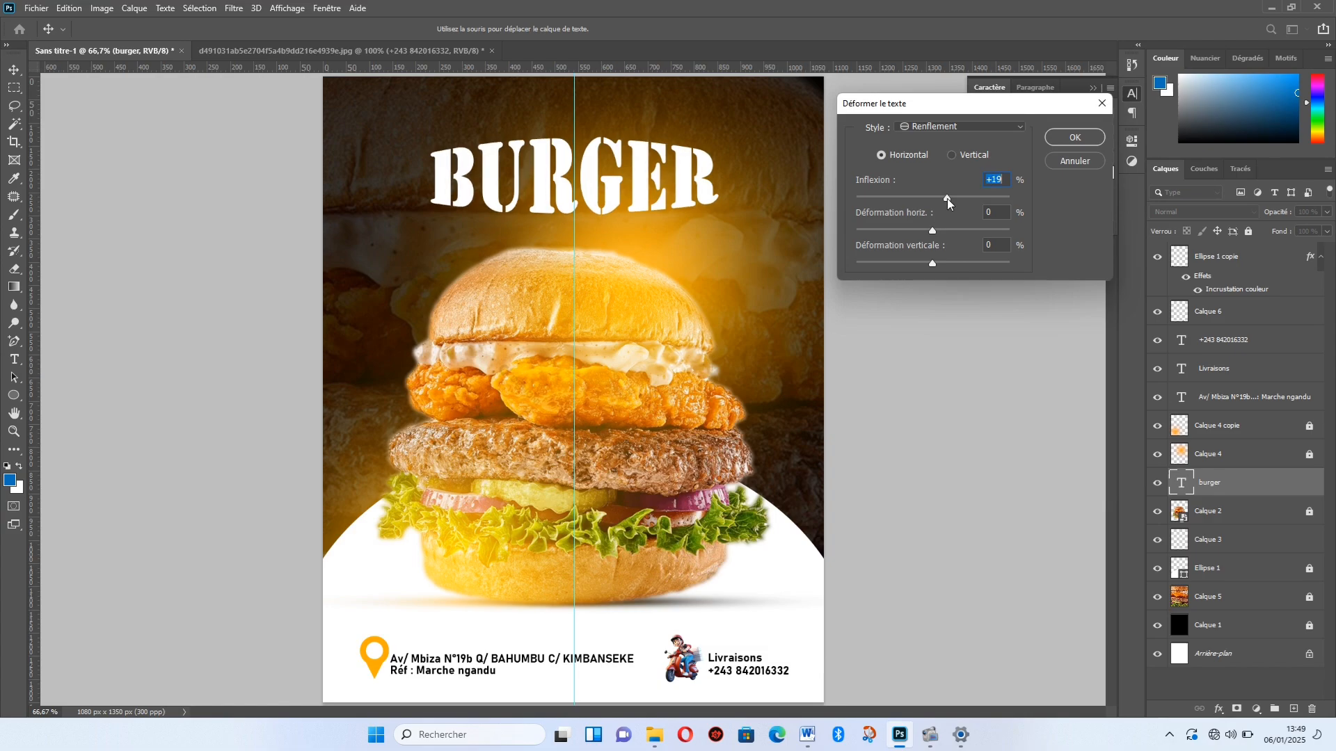
{"action": "key", "text": "Return"}
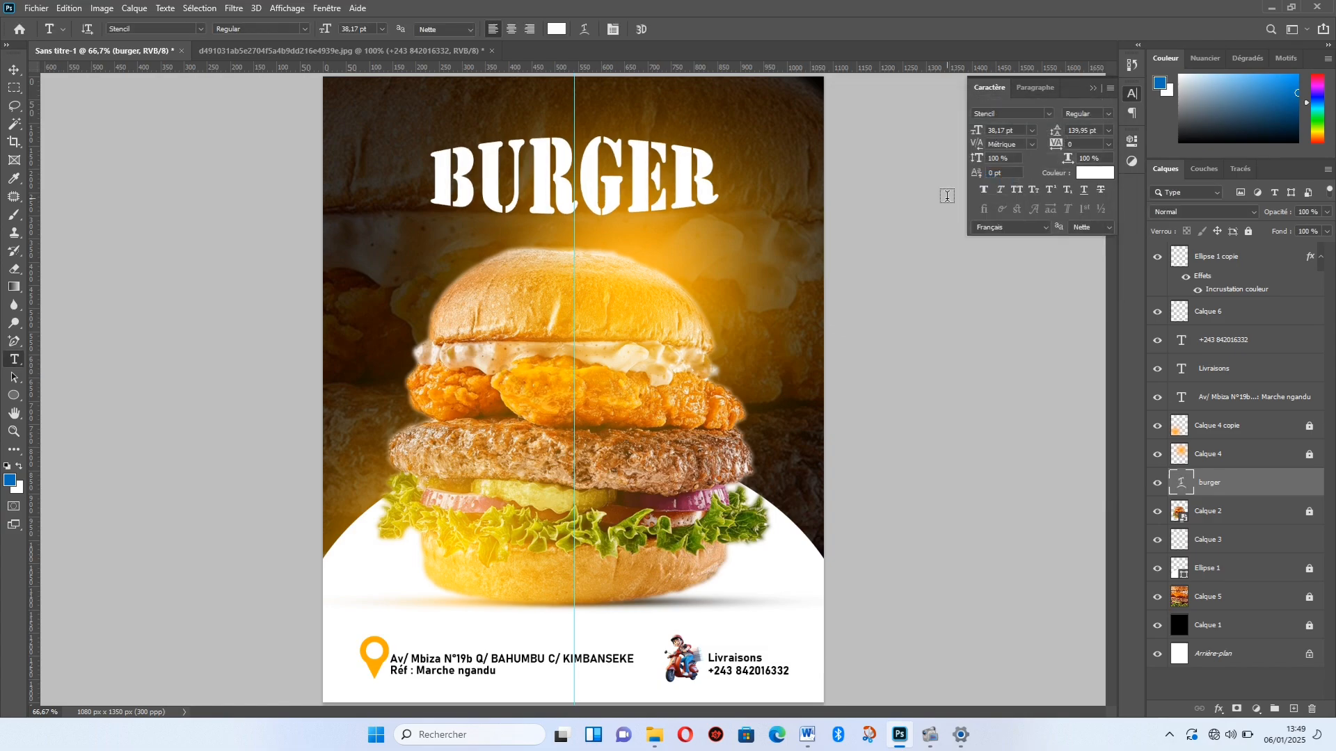
Step: Nudge the warped BURGER title upward to leave more space above the burger
{"action": "key", "text": "v"}
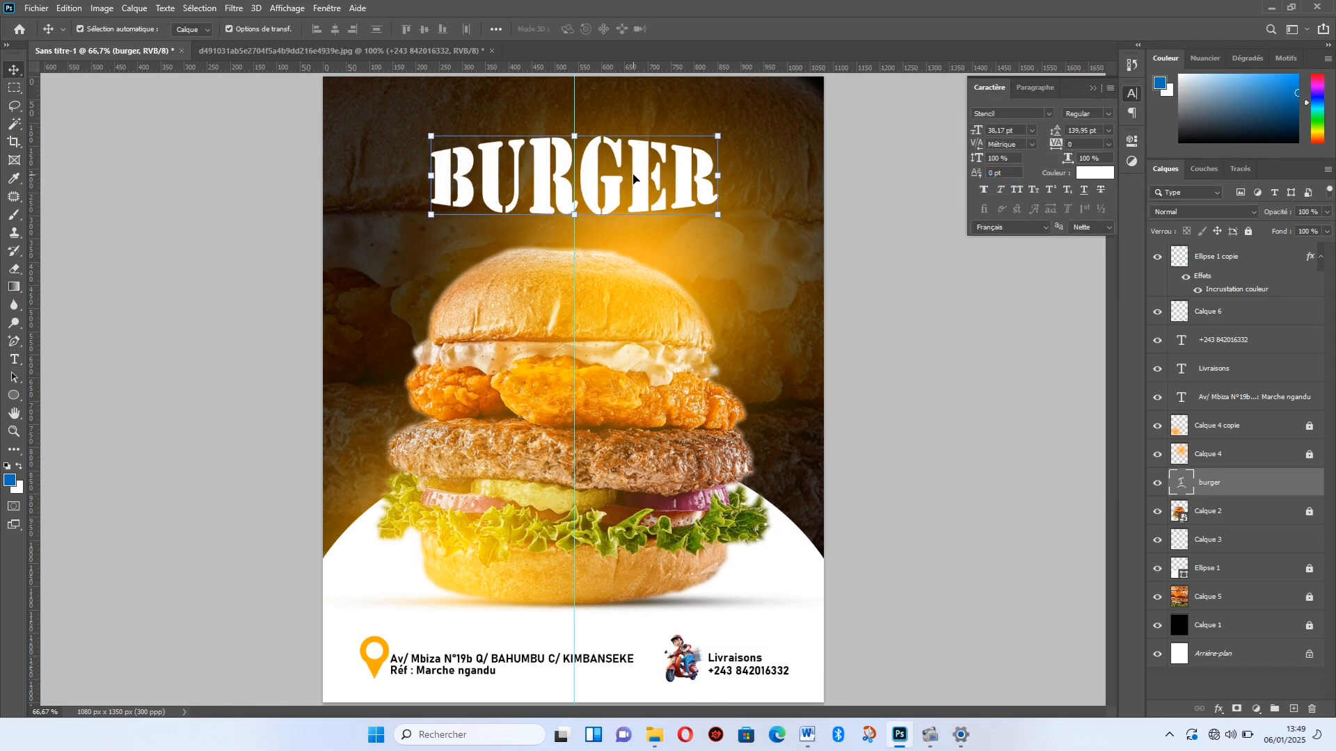
{"action": "key", "text": "Up"}
{"action": "key", "text": "Up"}
{"action": "key", "text": "Up"}
{"action": "key", "text": "Up"}
{"action": "key", "text": "Up"}
{"action": "key", "text": "Up"}
{"action": "key", "text": "Up"}
{"action": "key", "text": "Up"}
{"action": "key", "text": "Up"}
{"action": "key", "text": "Up"}
{"action": "key", "text": "Up"}
{"action": "key", "text": "Up"}
{"action": "key", "text": "Up"}
{"action": "key", "text": "Up"}
{"action": "key", "text": "Up"}
{"action": "key", "text": "Up"}
{"action": "key", "text": "Up"}
{"action": "key", "text": "Up"}
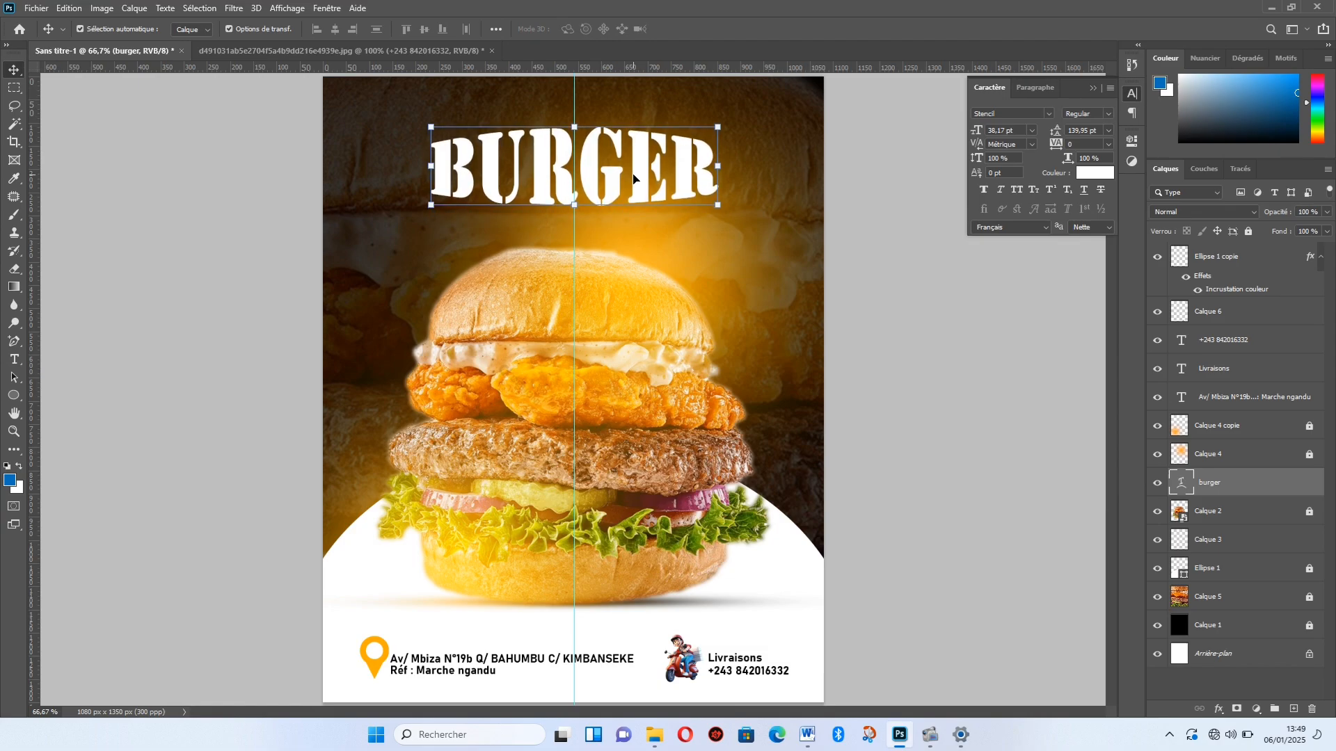
{"action": "key", "text": "Down"}
{"action": "key", "text": "ctrl"}
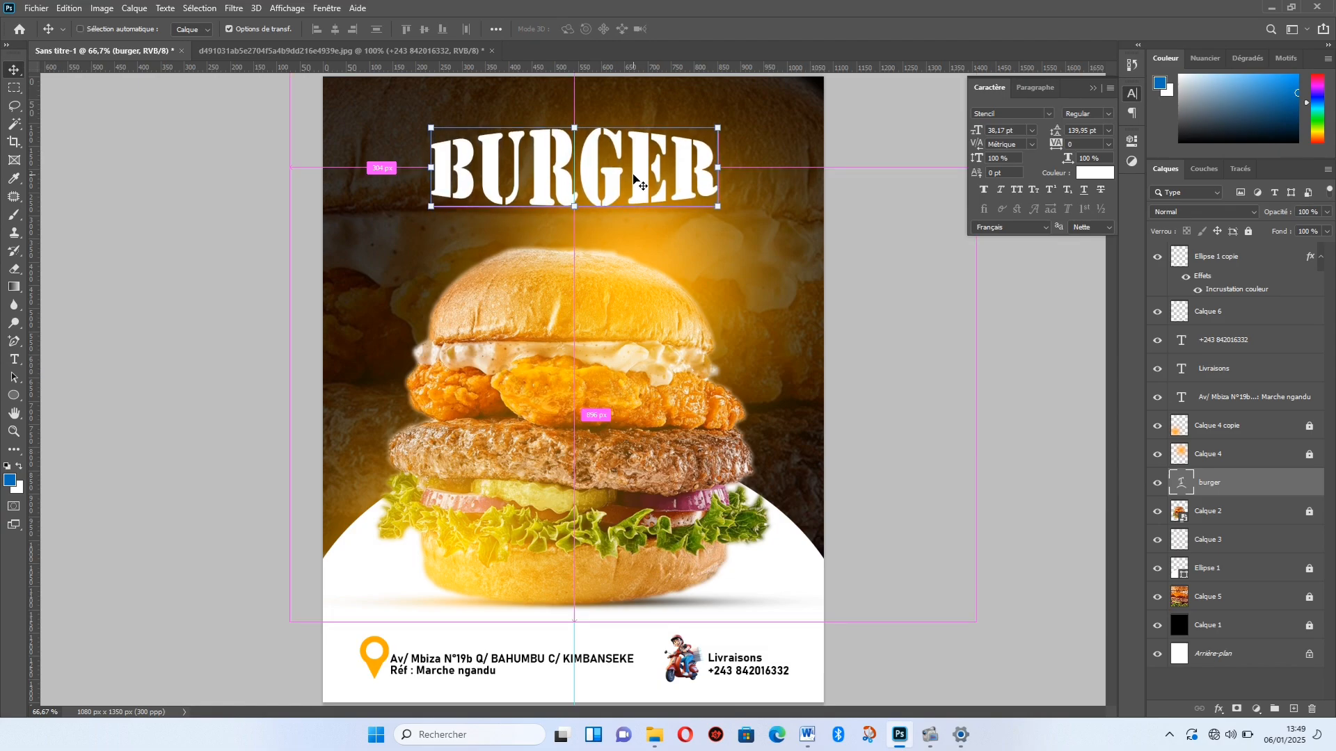
Step: Add a white 20 px outside stroke (Contour) to the BURGER title
{"action": "left_click", "coordinate": [1218, 710]}
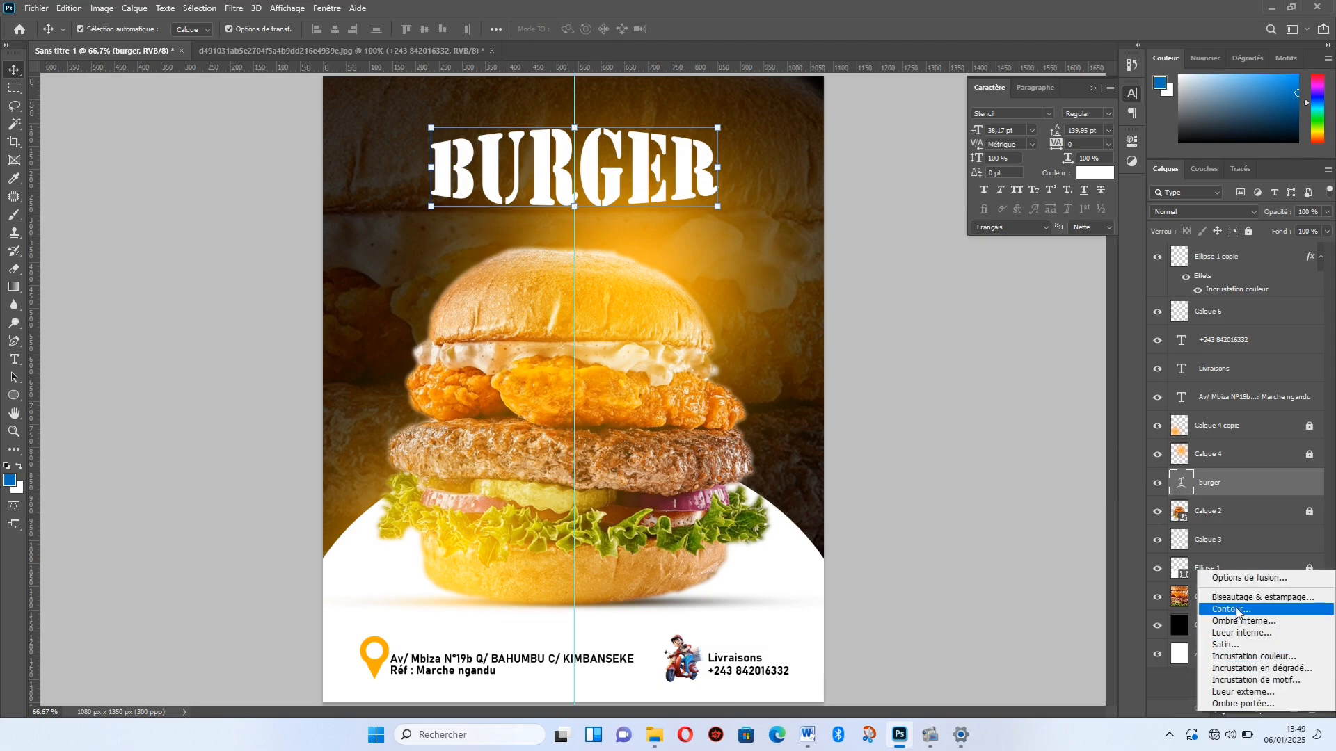
{"action": "left_click", "coordinate": [1238, 610]}
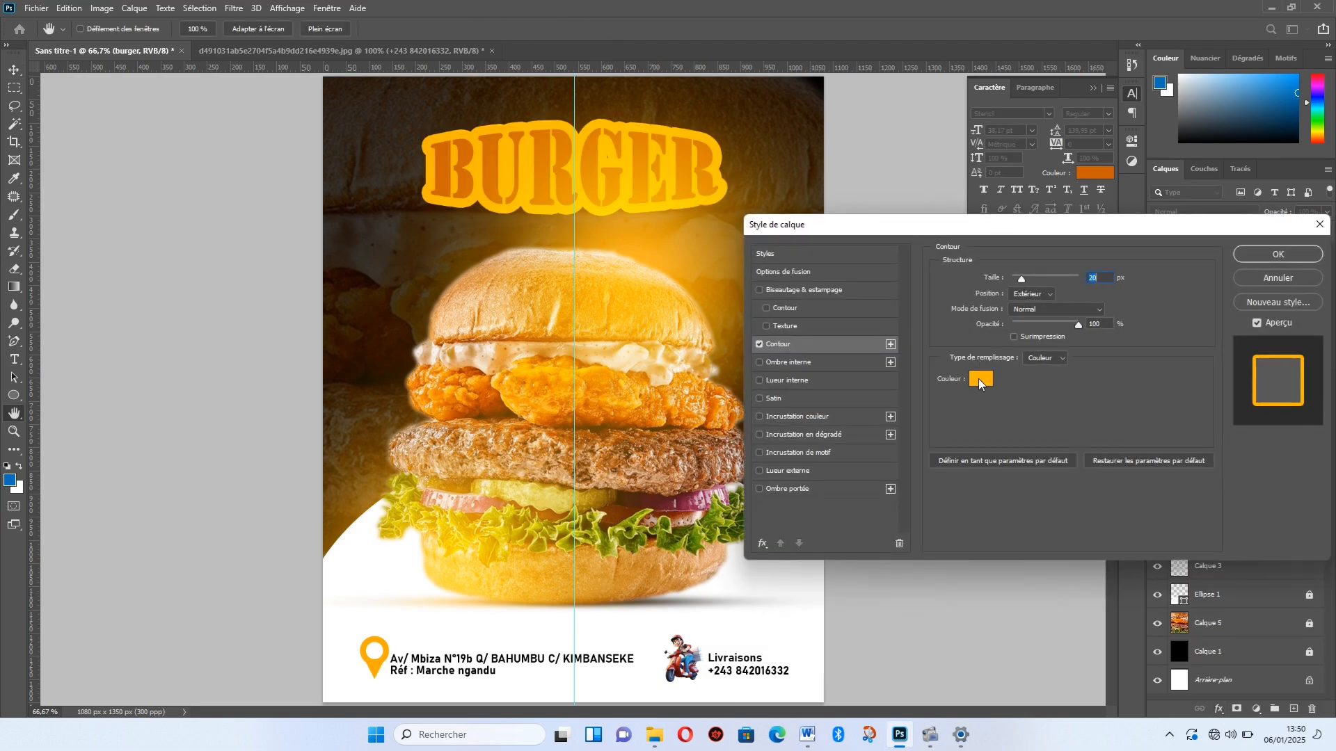
{"action": "left_click", "coordinate": [978, 378]}
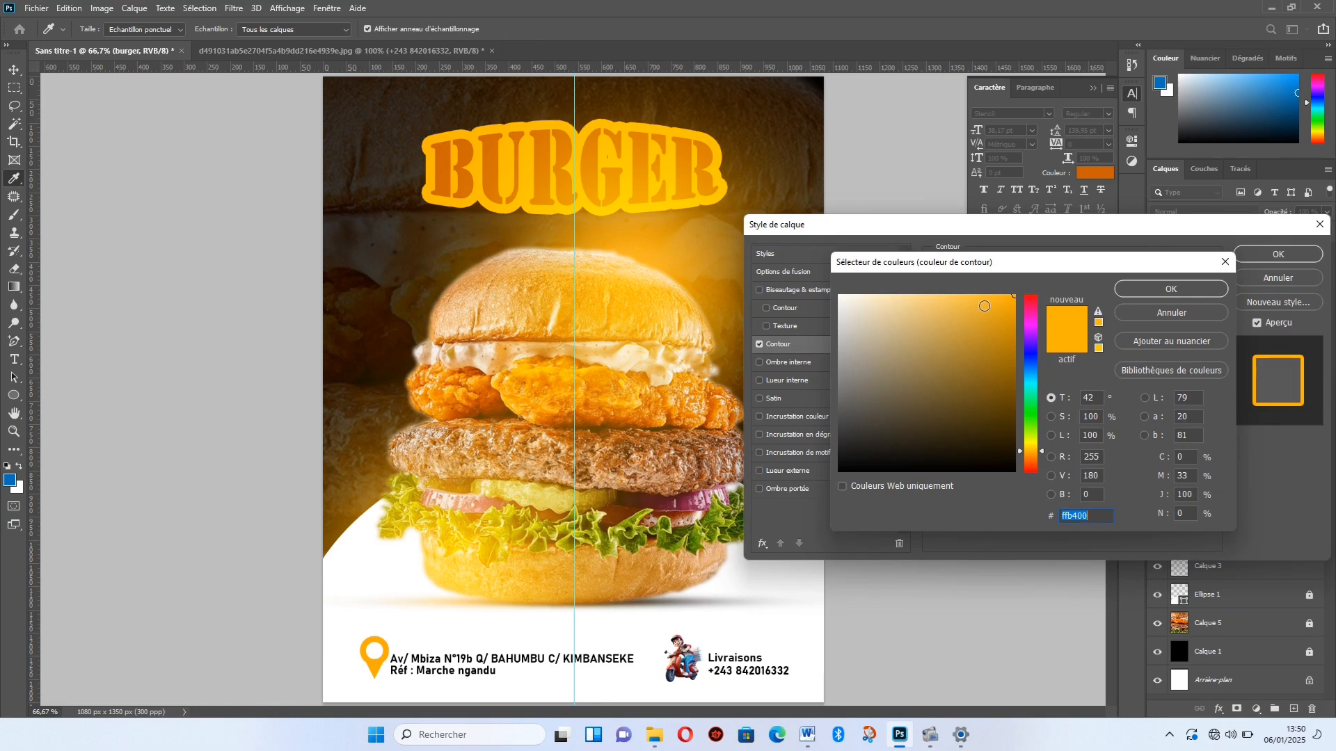
{"action": "mouse_move", "coordinate": [1017, 307]}
{"action": "left_mouse_down"}
{"action": "mouse_move", "coordinate": [835, 285]}
{"action": "mouse_move", "coordinate": [791, 260]}
{"action": "left_mouse_up"}
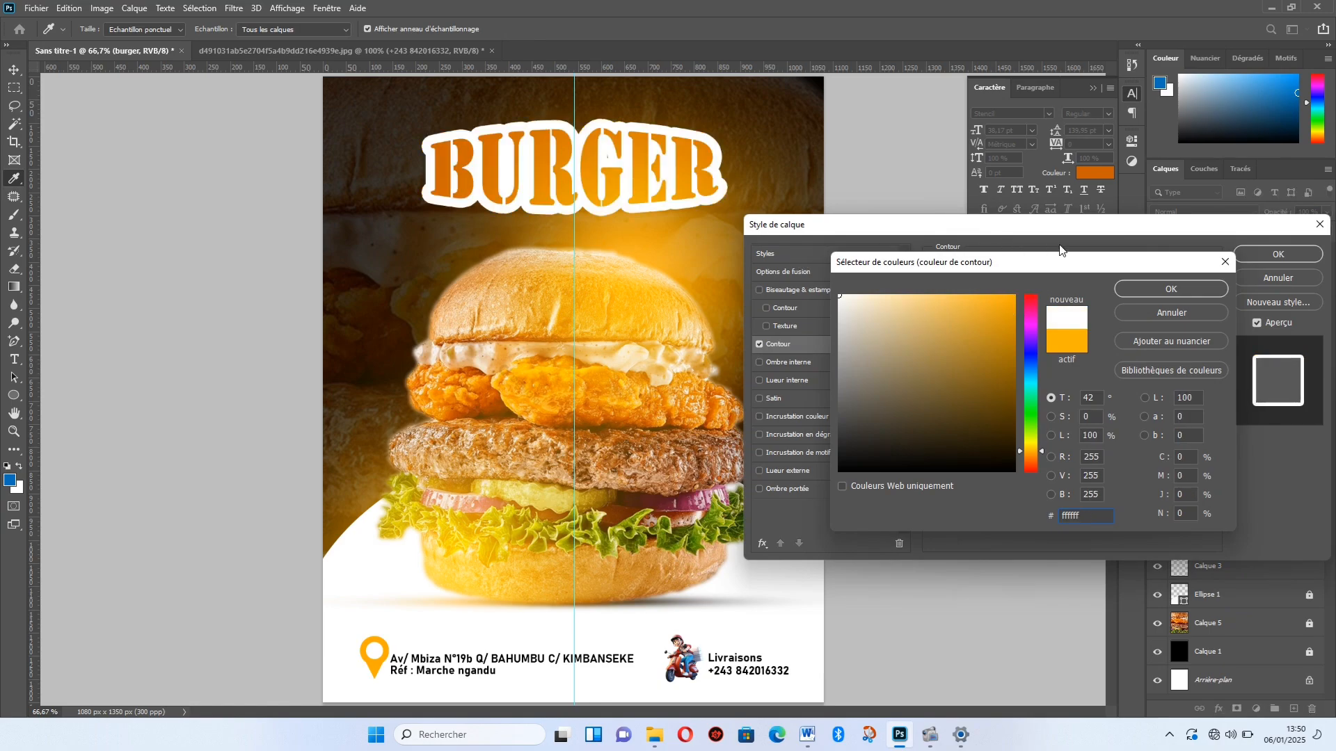
{"action": "left_click", "coordinate": [1189, 285]}
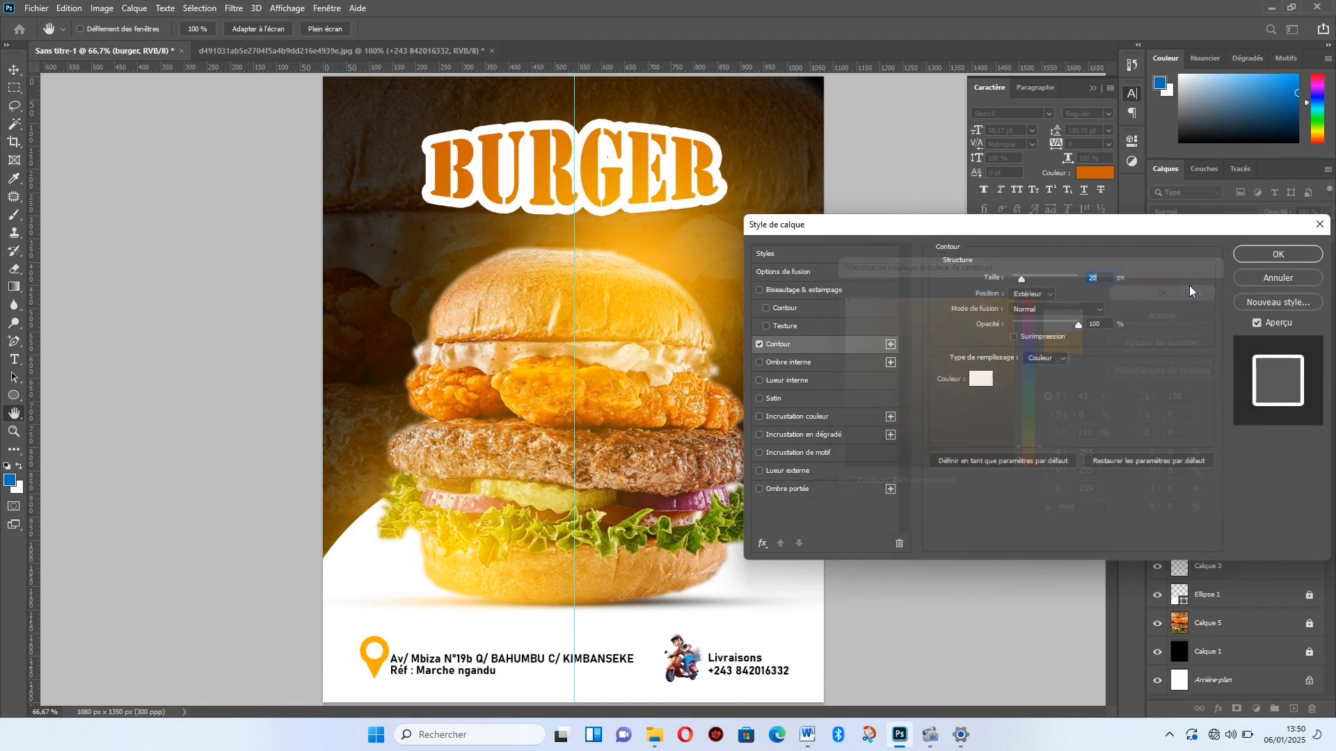
{"action": "left_click", "coordinate": [1249, 256]}
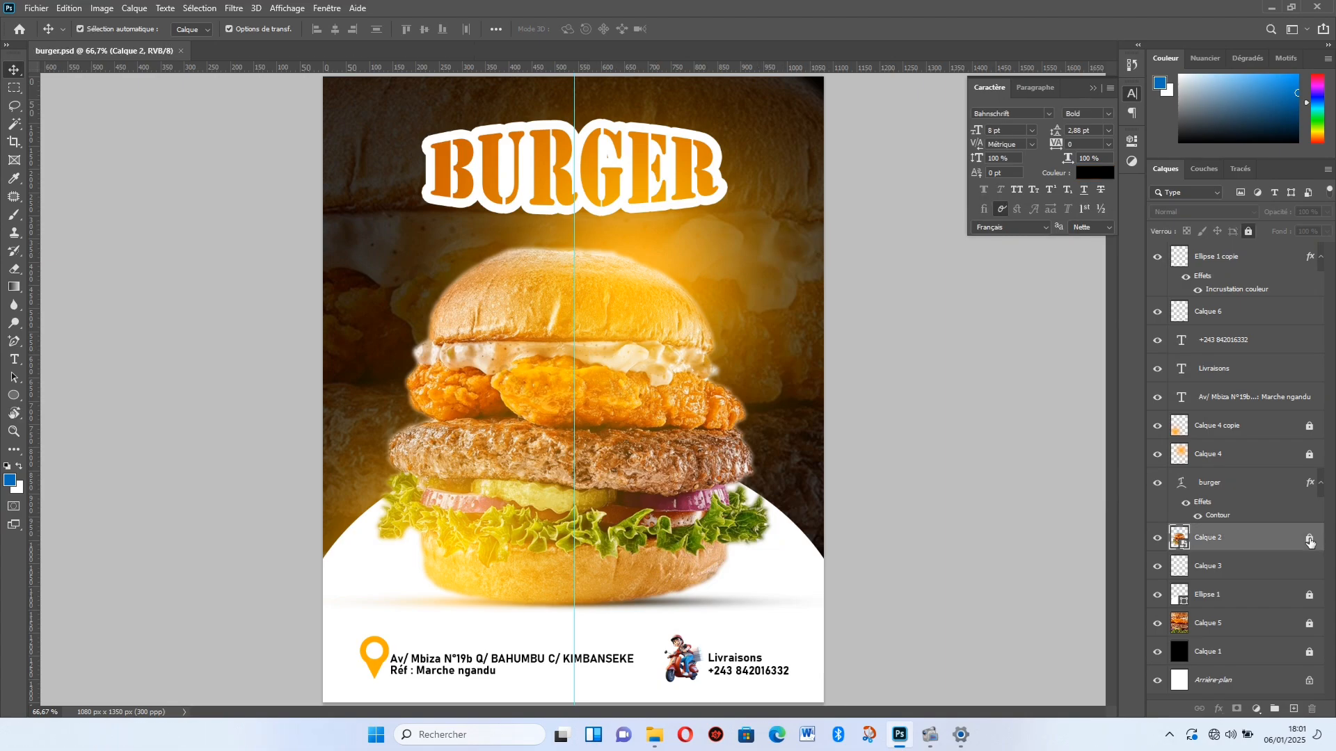
Step: Unlock the main burger layer Calque 2, duplicate it and shrink the copy to a small burger beside the top bun
{"action": "left_click", "coordinate": [1310, 542]}
{"action": "key", "text": "ctrl+j"}
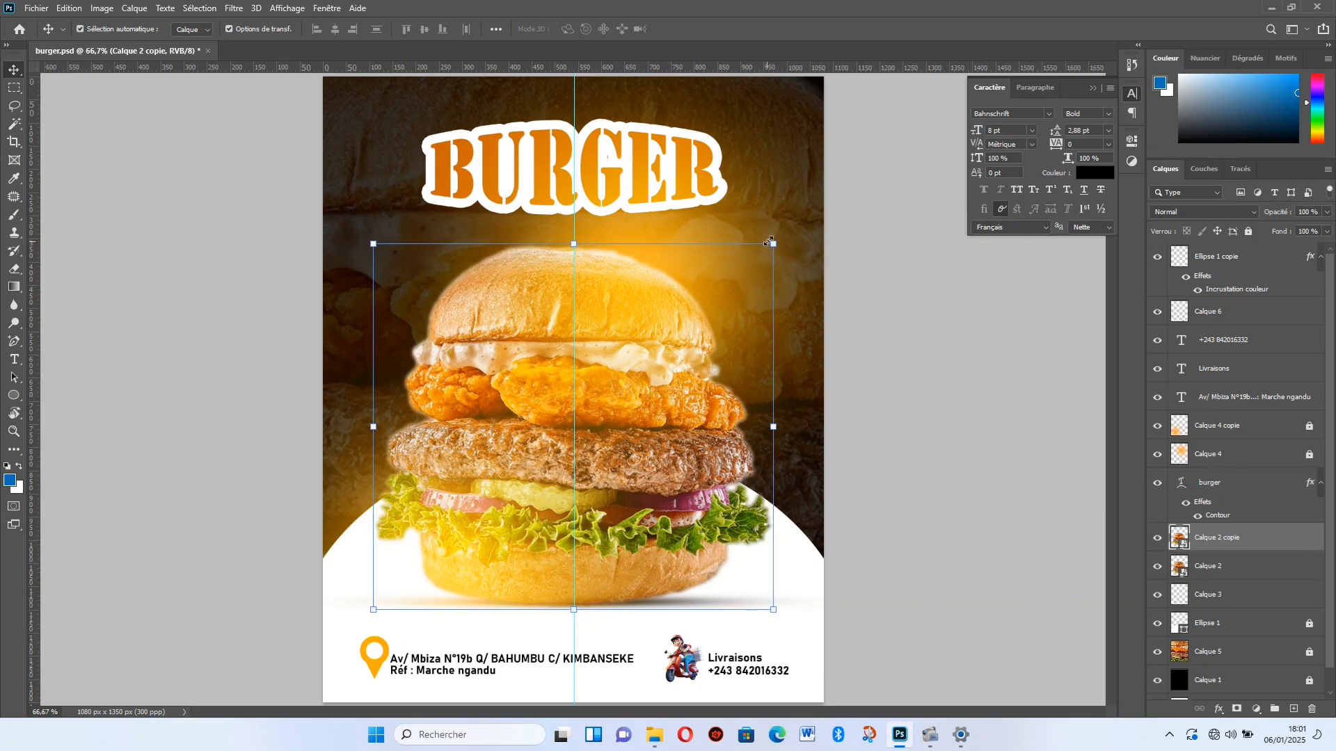
{"action": "key", "text": "ctrl+t"}
{"action": "left_click_drag", "start_coordinate": [772, 243], "coordinate": [418, 224]}
{"action": "key", "text": "Return"}
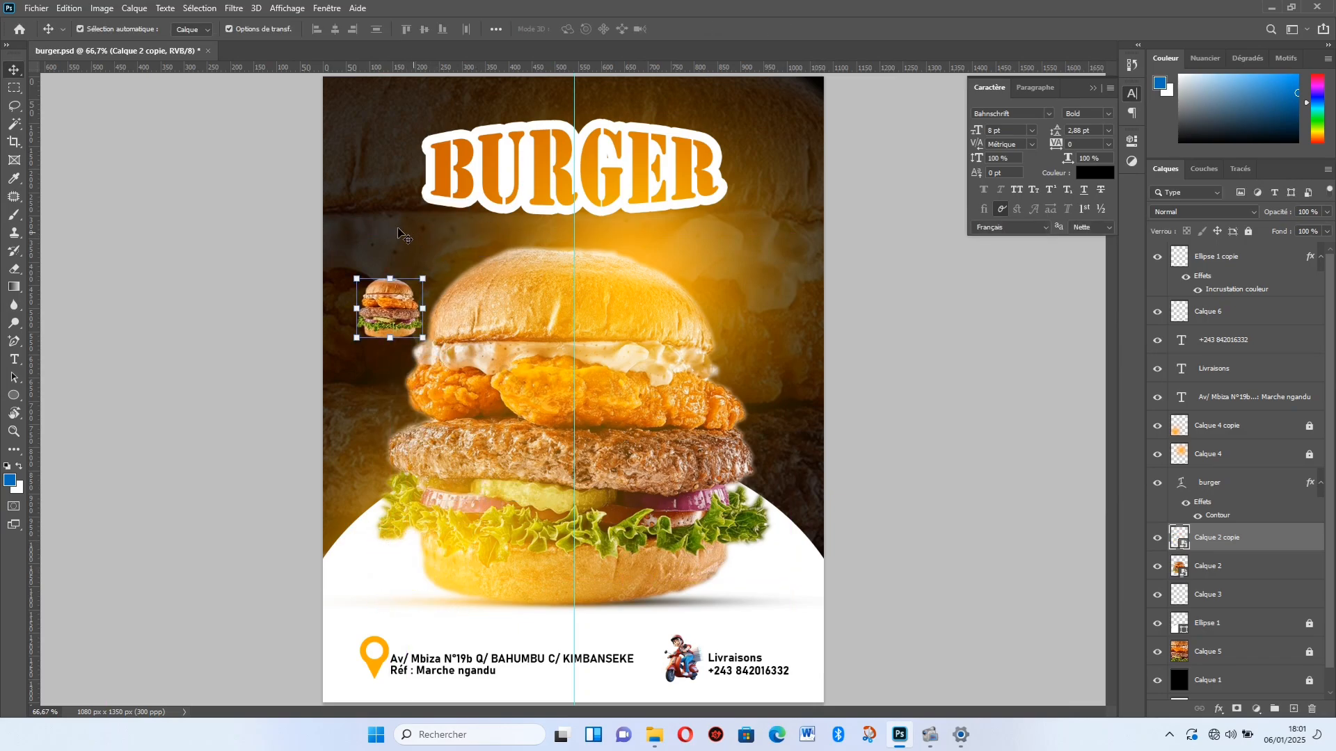
Step: Apply a directional blur (Flou directionnel) with a 10° angle and 33 px distance to the small burger copy
{"action": "left_click", "coordinate": [234, 7]}
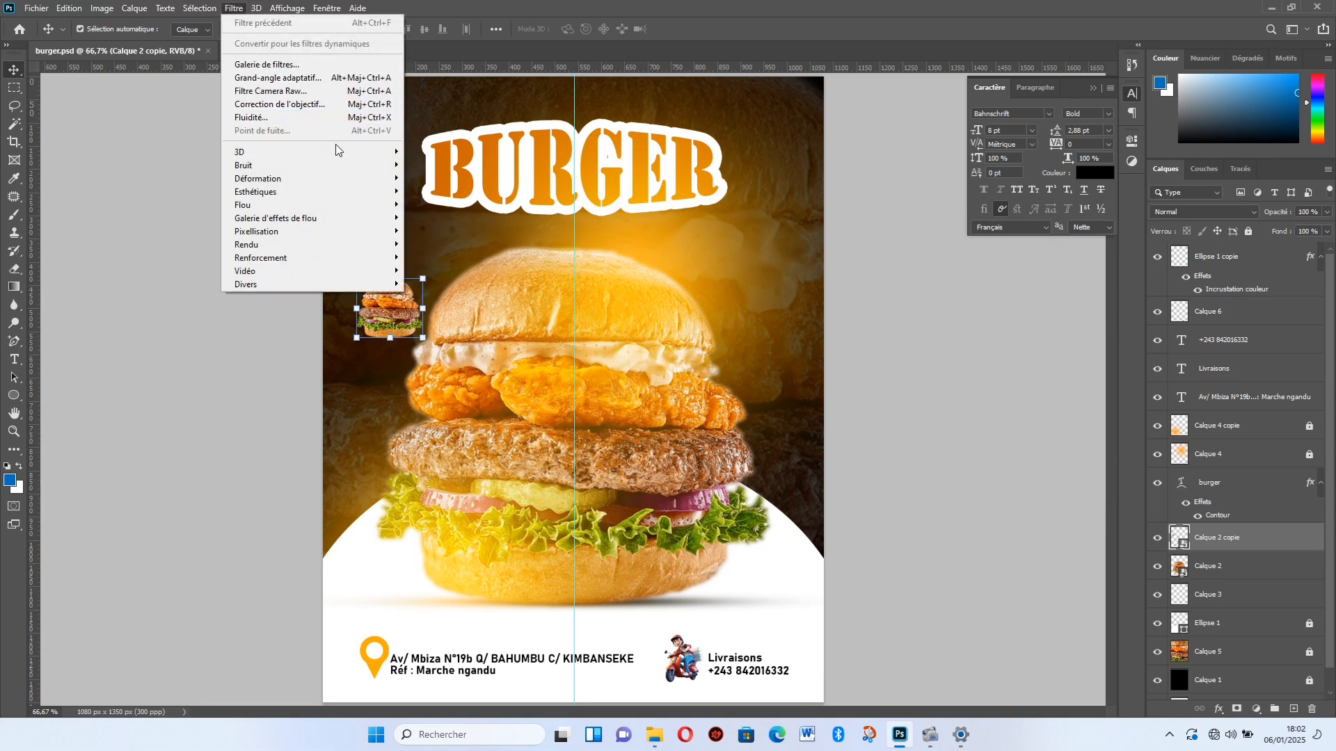
{"action": "mouse_move", "coordinate": [363, 206]}
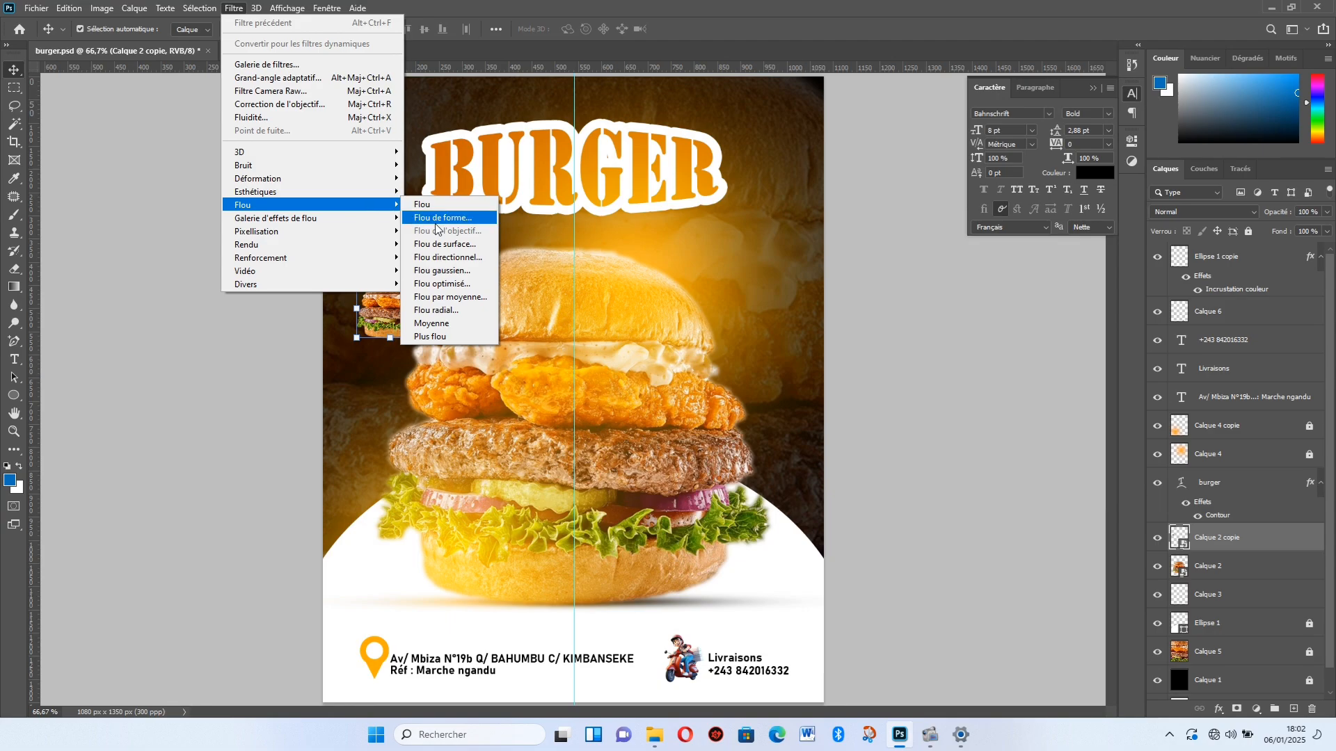
{"action": "left_click", "coordinate": [443, 258]}
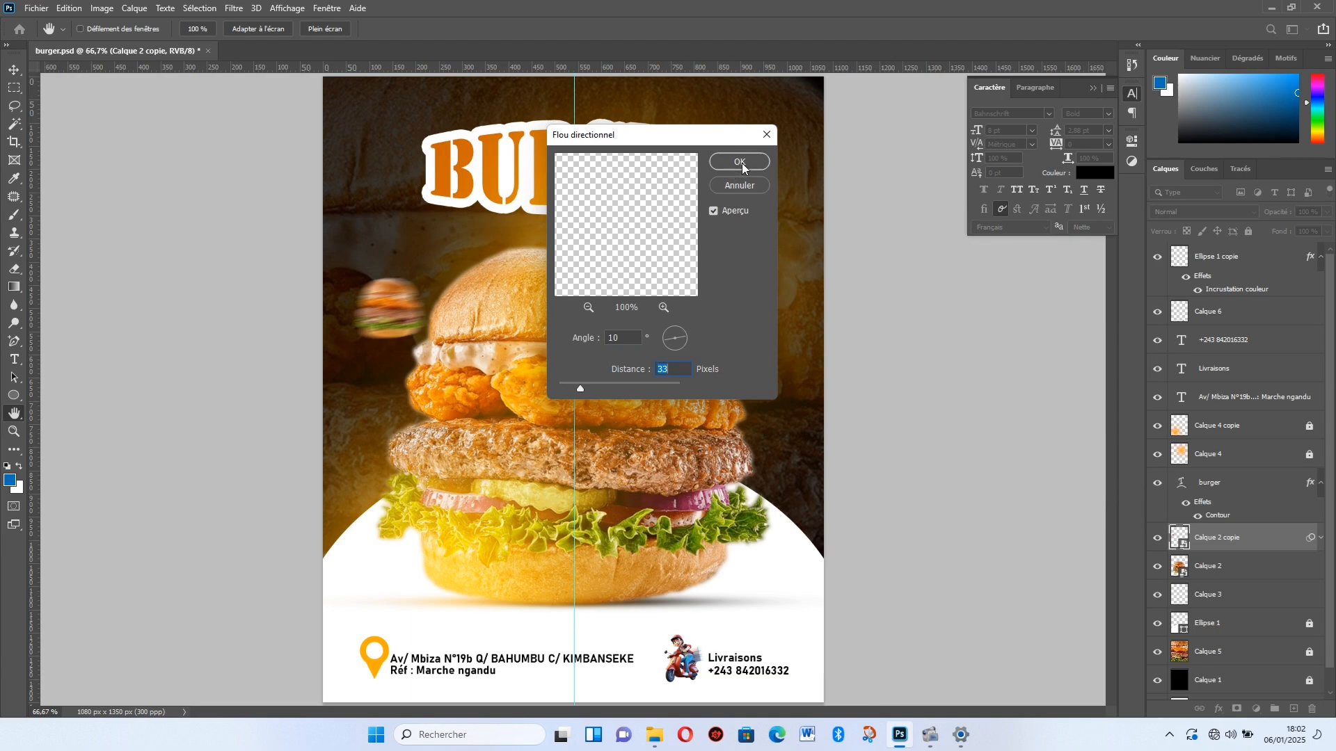
{"action": "left_click", "coordinate": [741, 163]}
{"action": "key", "text": "v"}
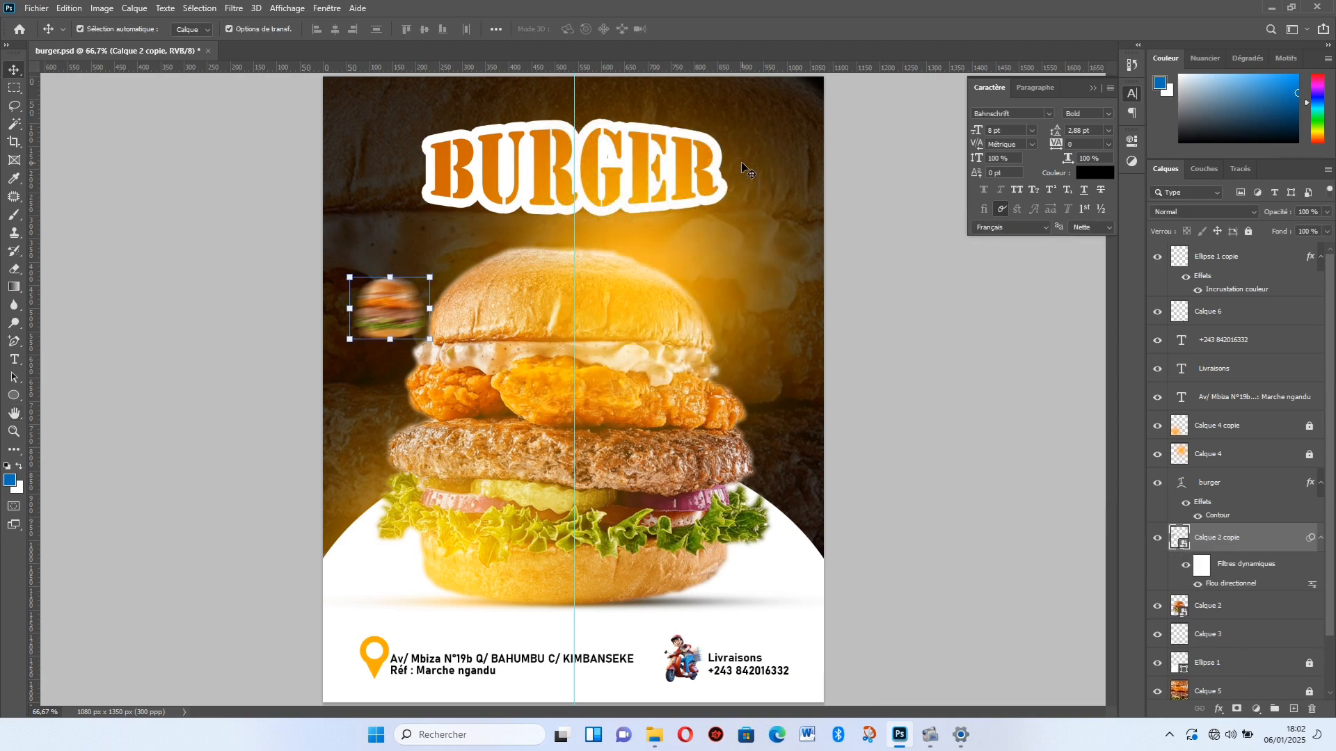
Step: Enlarge and tilt the blurred small burger, duplicate it, and place one at the poster's left edge and one at its upper right edge
{"action": "left_click", "coordinate": [431, 314]}
{"action": "key", "text": "Return"}
{"action": "left_click_drag", "start_coordinate": [431, 313], "coordinate": [816, 261]}
{"action": "key", "text": "Return"}
{"action": "key", "text": "ctrl+j"}
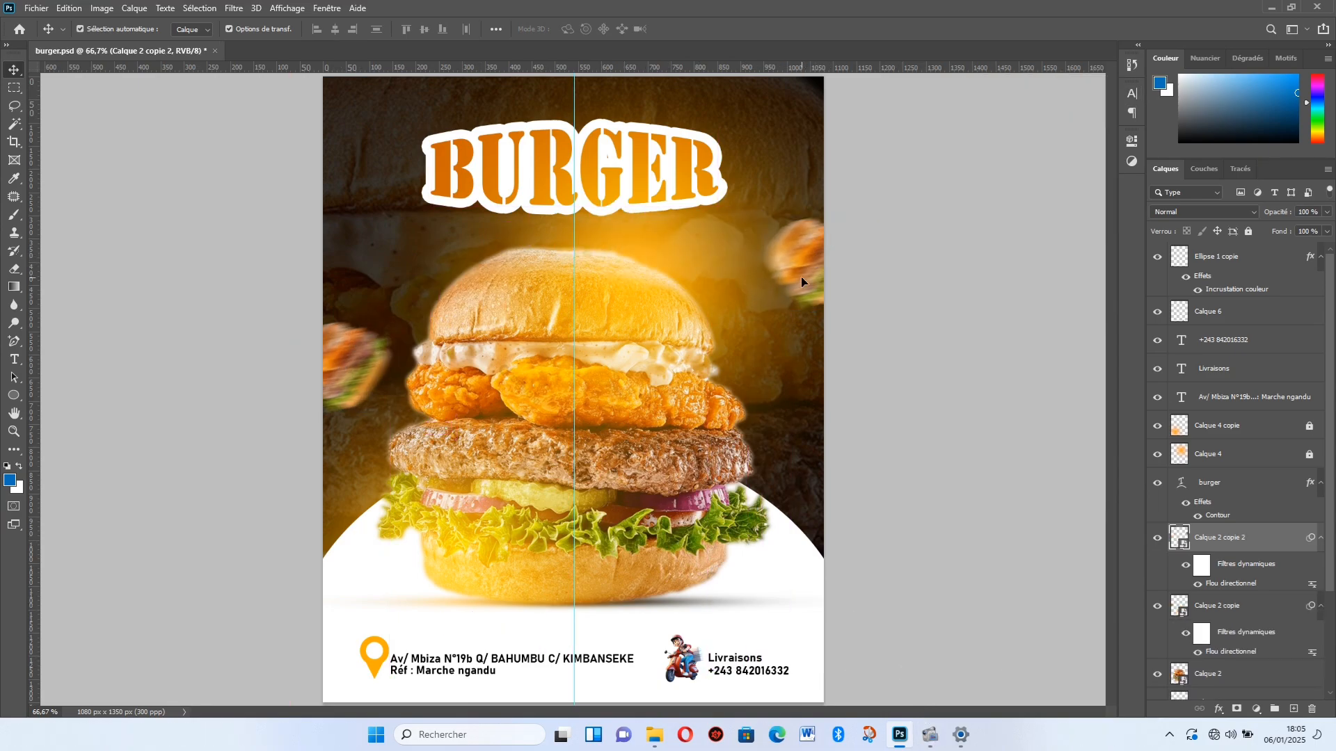
{"action": "left_click_drag", "start_coordinate": [805, 277], "coordinate": [795, 257]}
{"action": "left_click_drag", "start_coordinate": [361, 379], "coordinate": [361, 381]}
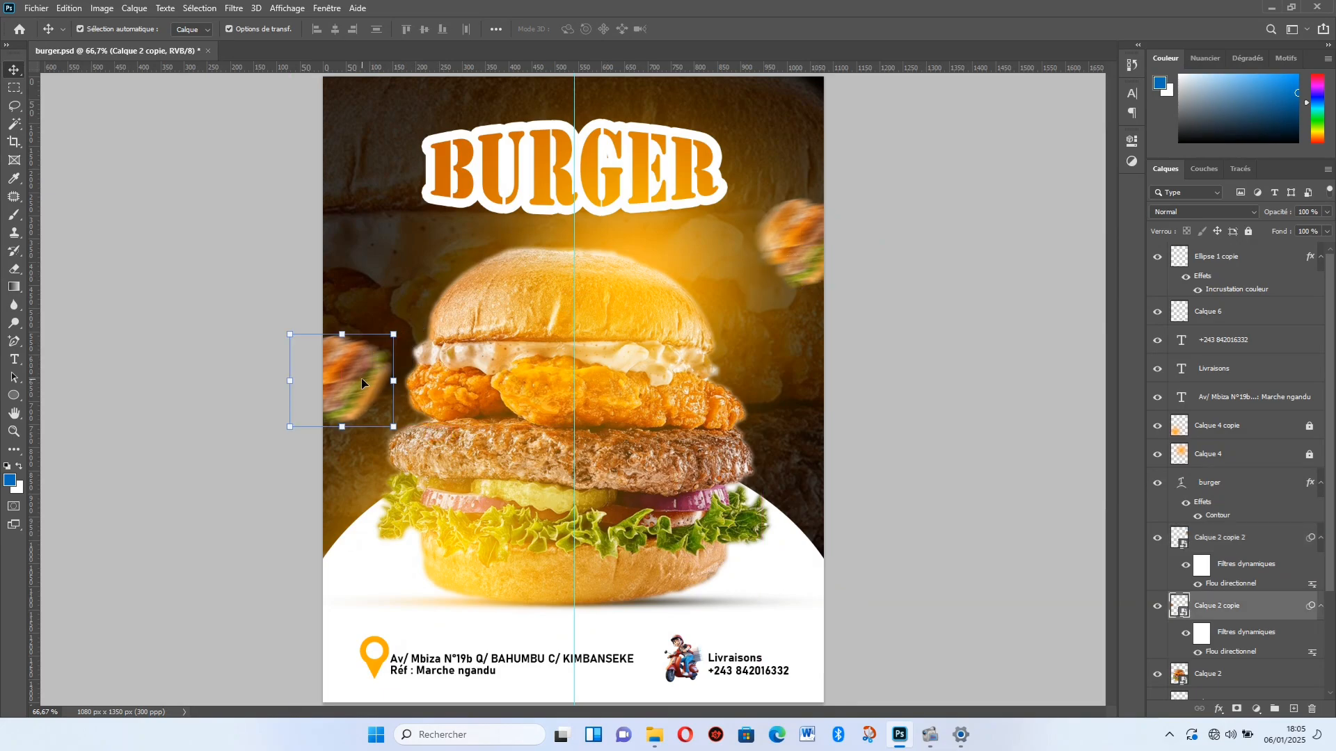
Step: Duplicate the Calque 4 copie glow behind the white curve on the left side and stack the blurred burger Calque 2 copie 3 above the glow layers
{"action": "left_click", "coordinate": [494, 567]}
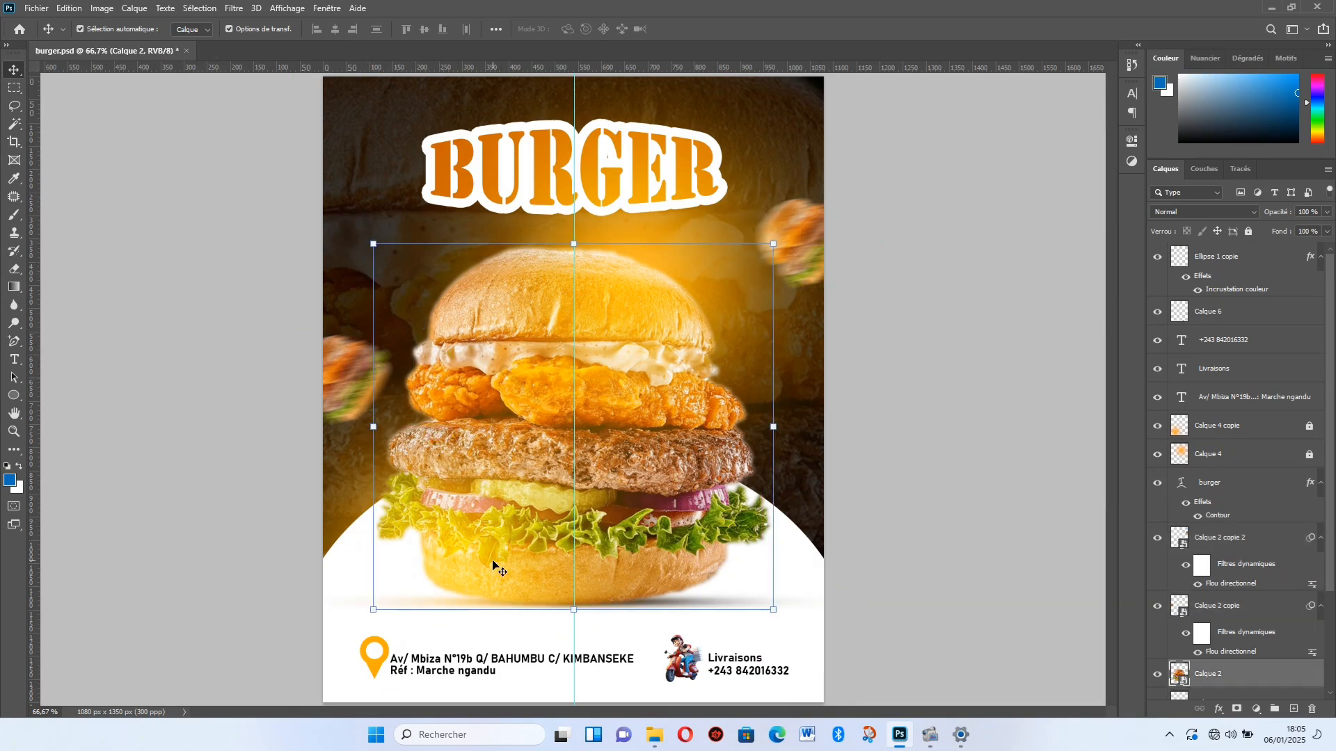
{"action": "left_click", "coordinate": [1217, 436]}
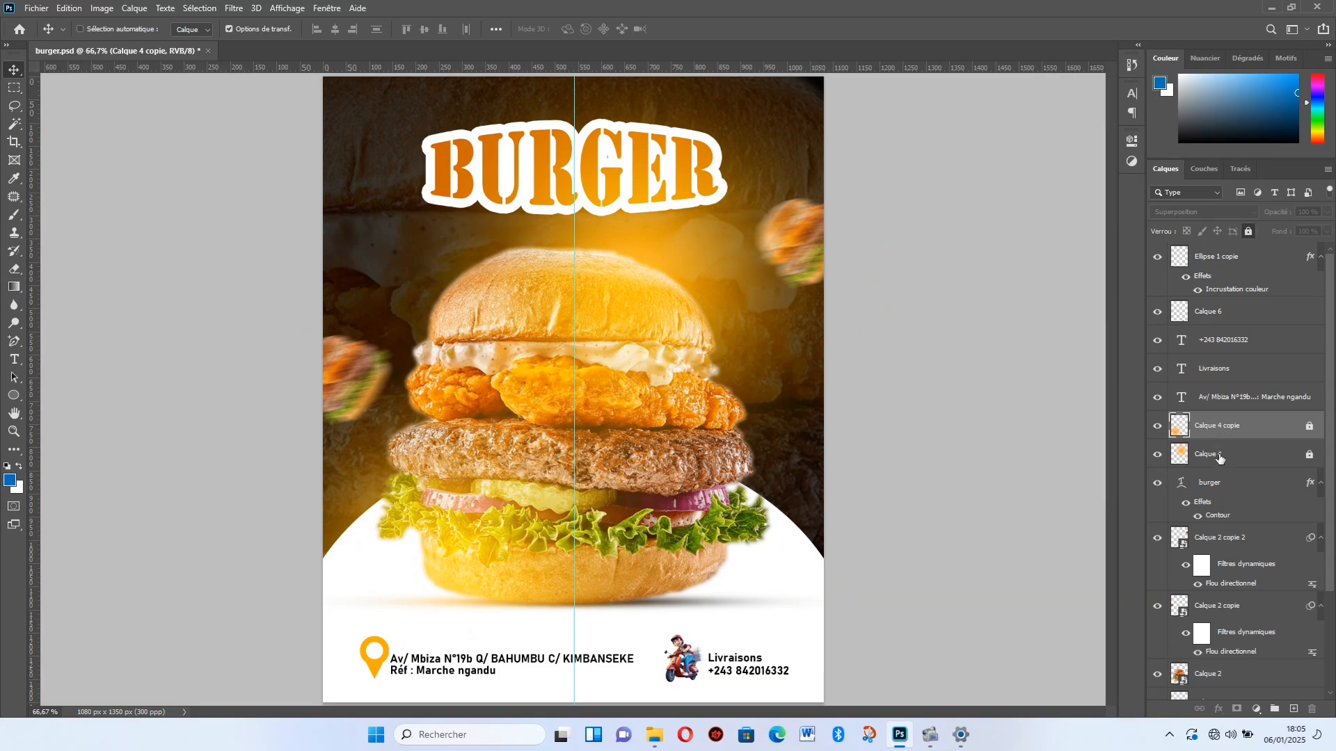
{"action": "key", "text": "ctrl+j"}
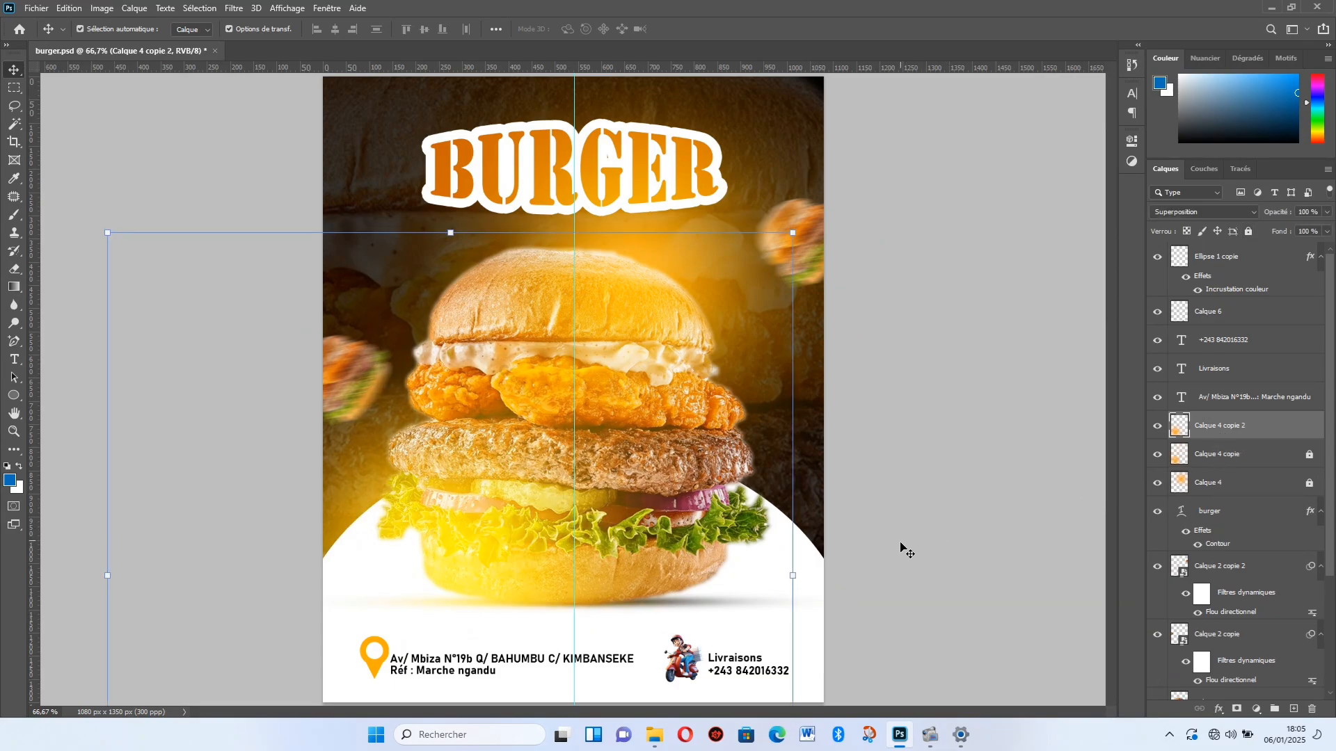
{"action": "left_click_drag", "start_coordinate": [901, 549], "coordinate": [823, 410]}
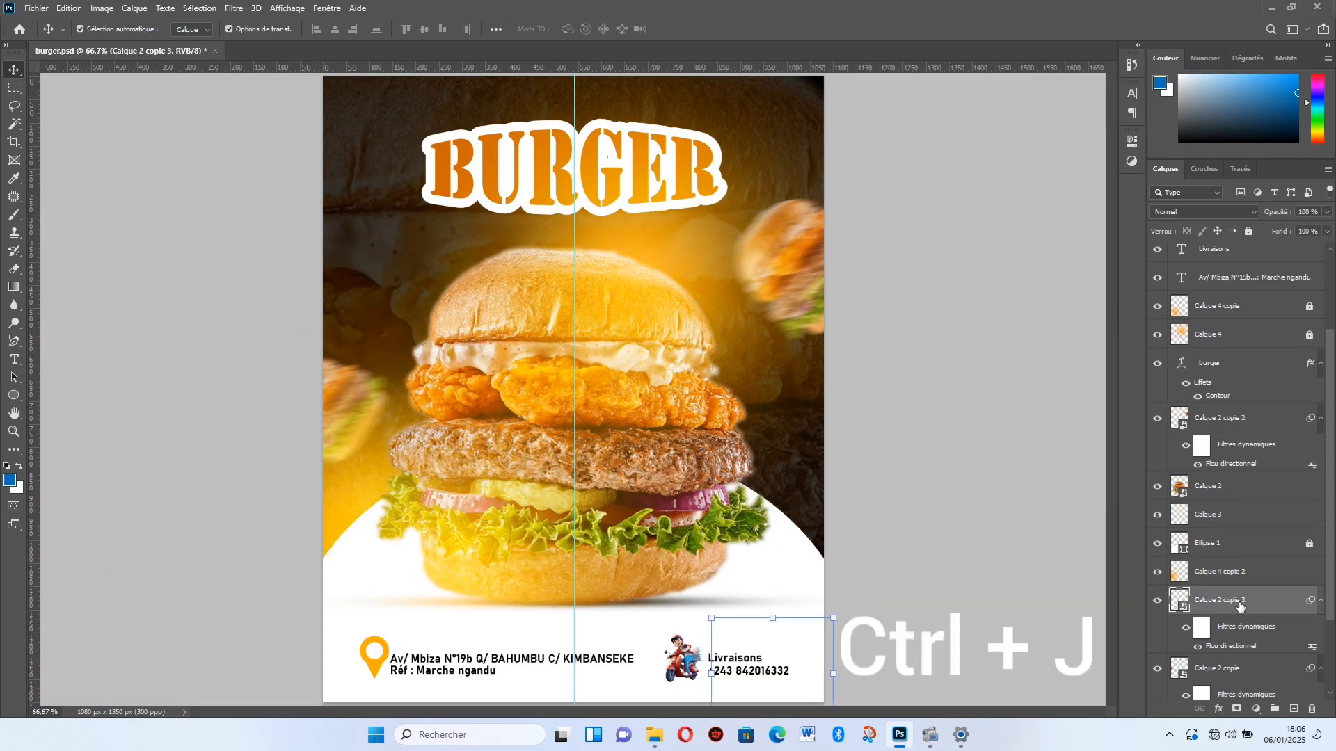
{"action": "left_click_drag", "start_coordinate": [1238, 606], "coordinate": [1211, 291]}
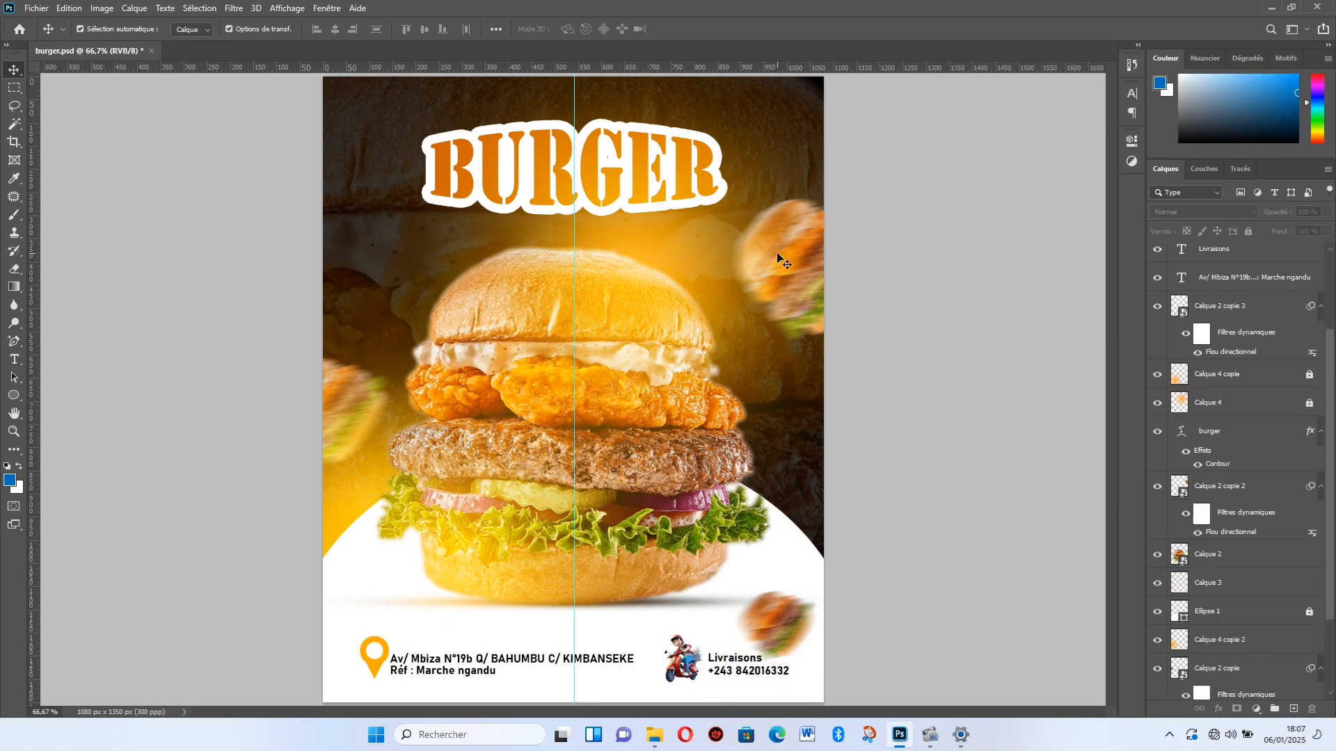
Step: Save a JPEG version of the finished burger poster
{"action": "key", "text": "ctrl+shift+s"}
{"action": "key", "text": "Tab"}
{"action": "key", "text": "Return"}
{"action": "left_click", "coordinate": [847, 347]}
{"action": "key", "text": "j"}
{"action": "key", "text": "Return"}
{"action": "key", "text": "Return"}
{"action": "key", "text": "Return"}
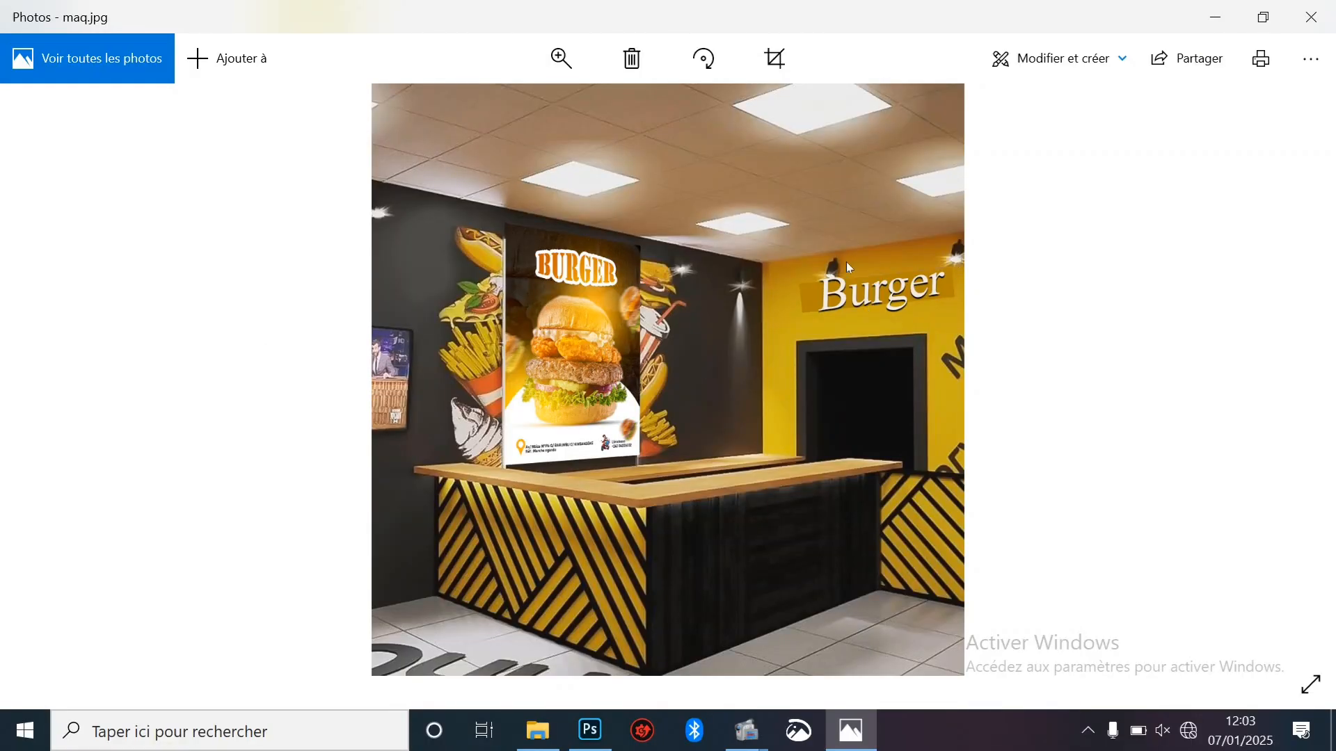
Step: View the next poster mockup image, maqu.jpg
{"action": "key", "text": "Right"}
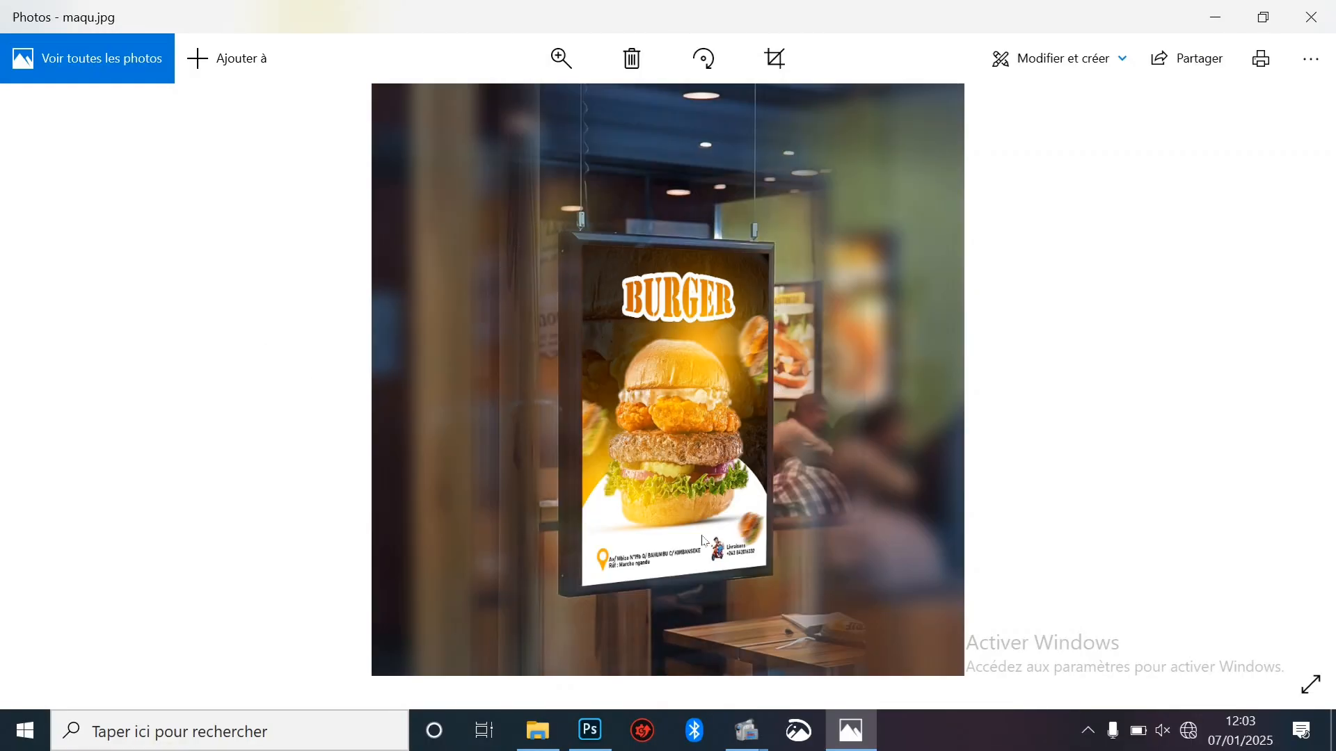